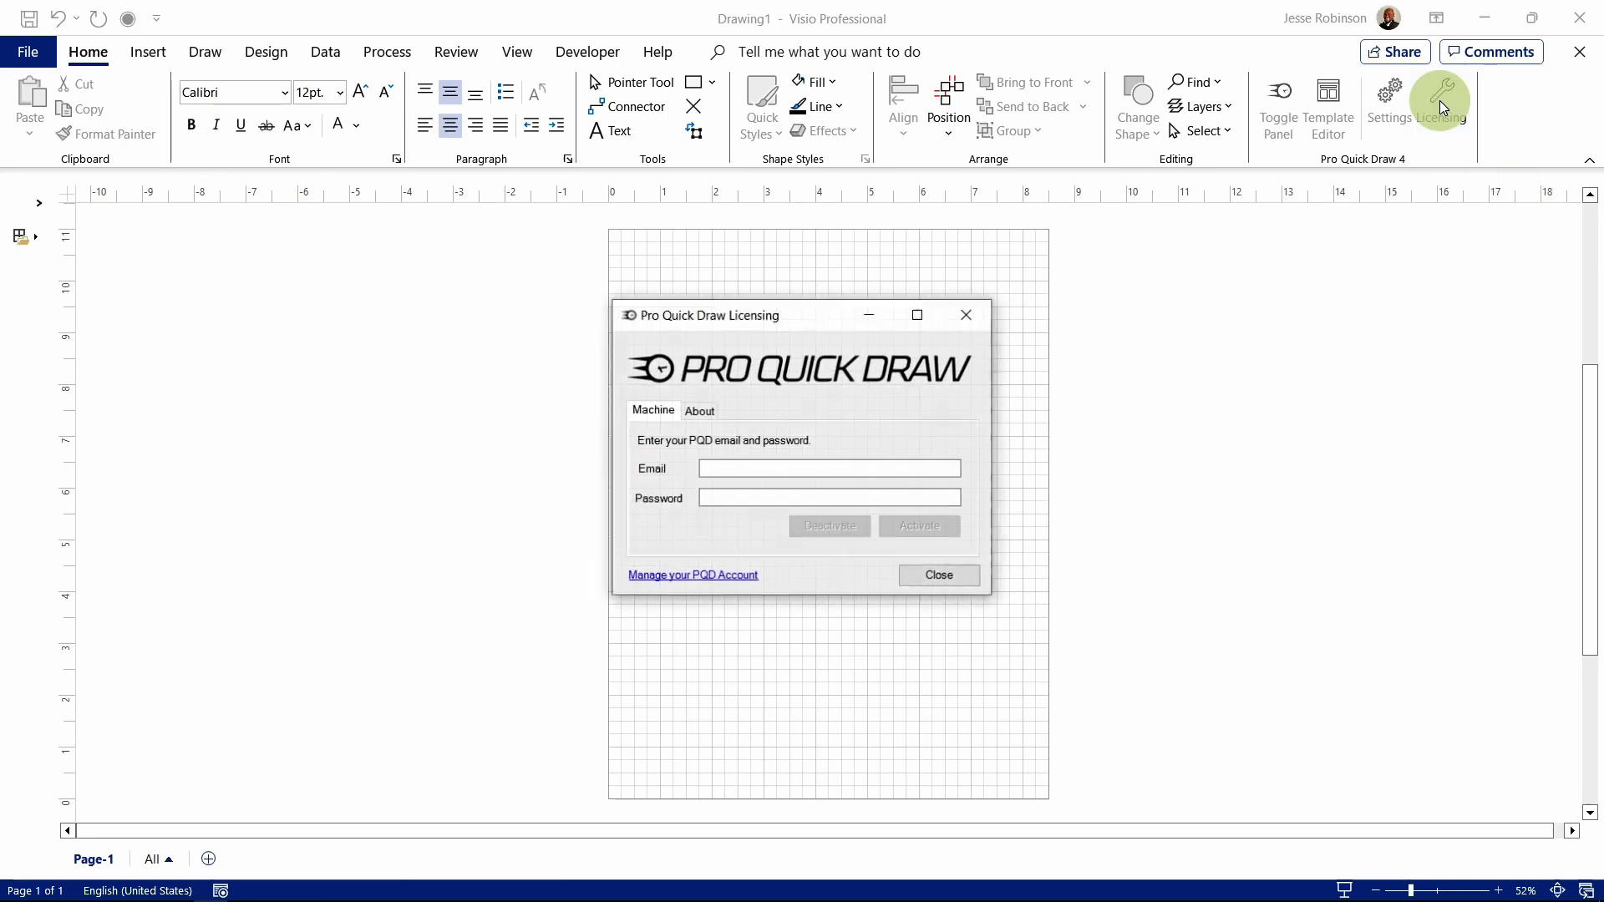
Step: Enter the account e-mail and password in the Pro Quick Draw Licensing dialog
left_click(805, 468)
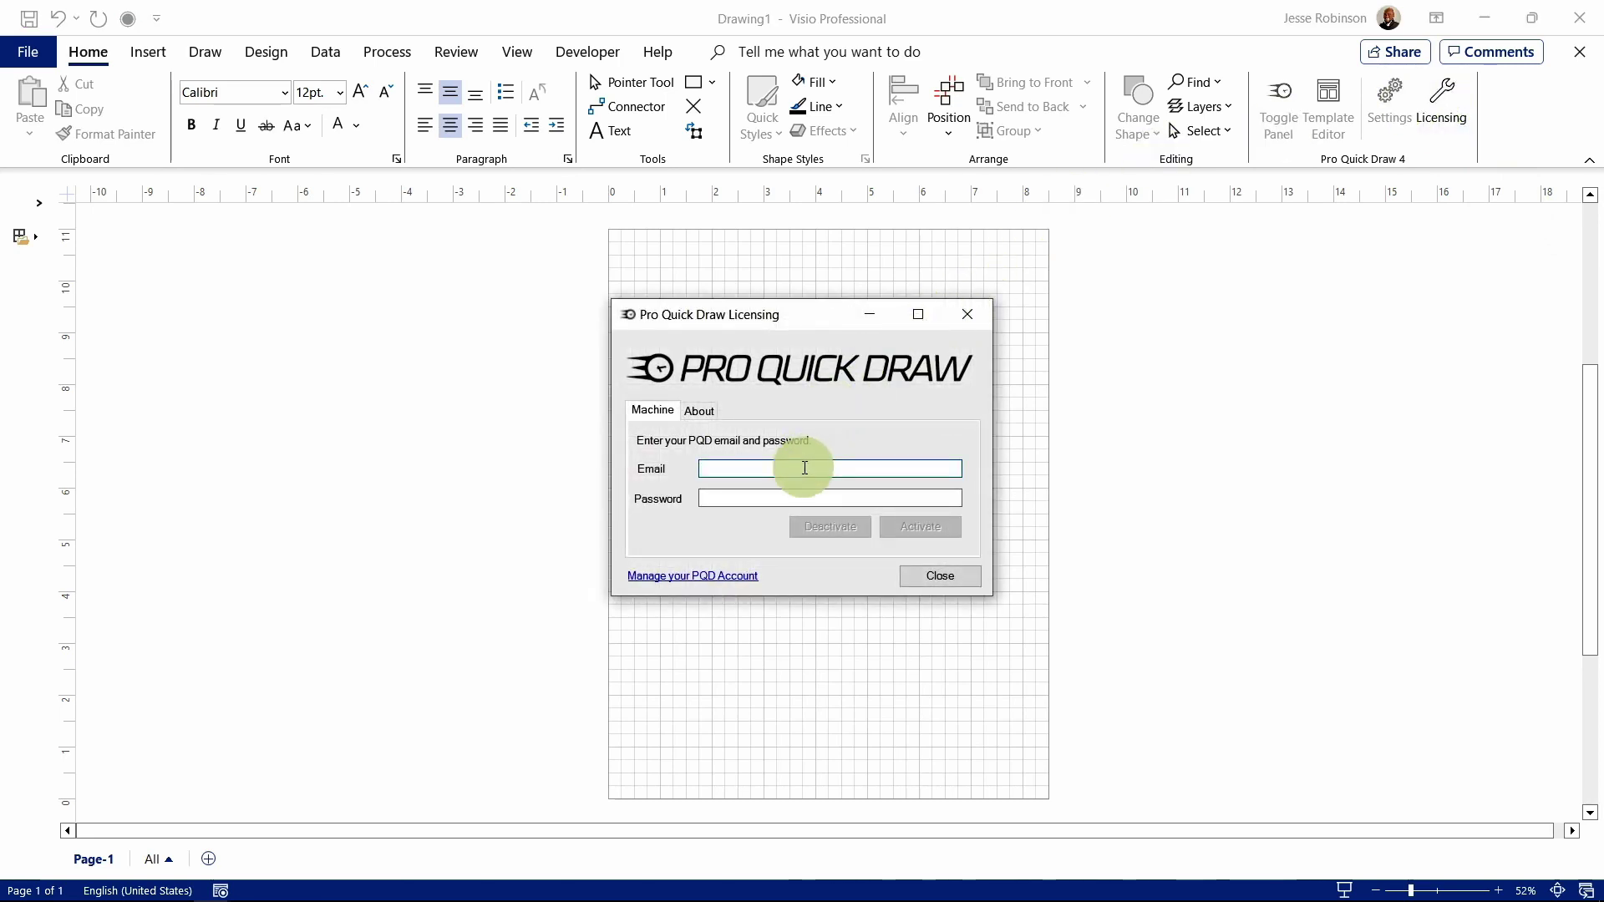
key("Tab")
type("**********")
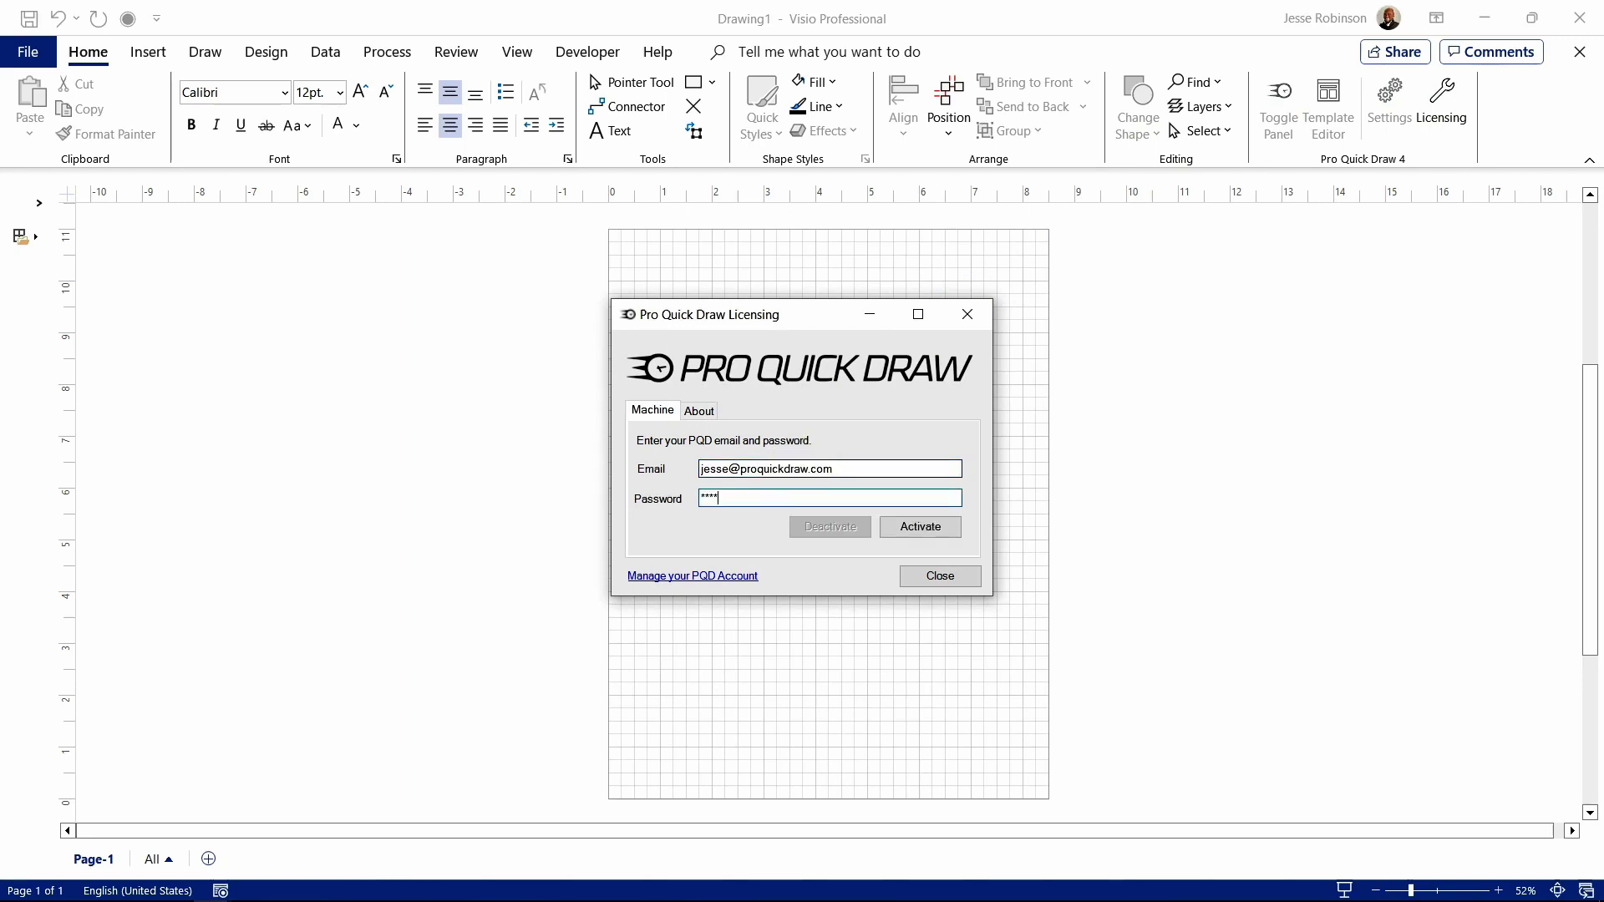
Step: Activate the licence, close the licensing window, and bring up the PQD Application Settings
left_click(905, 532)
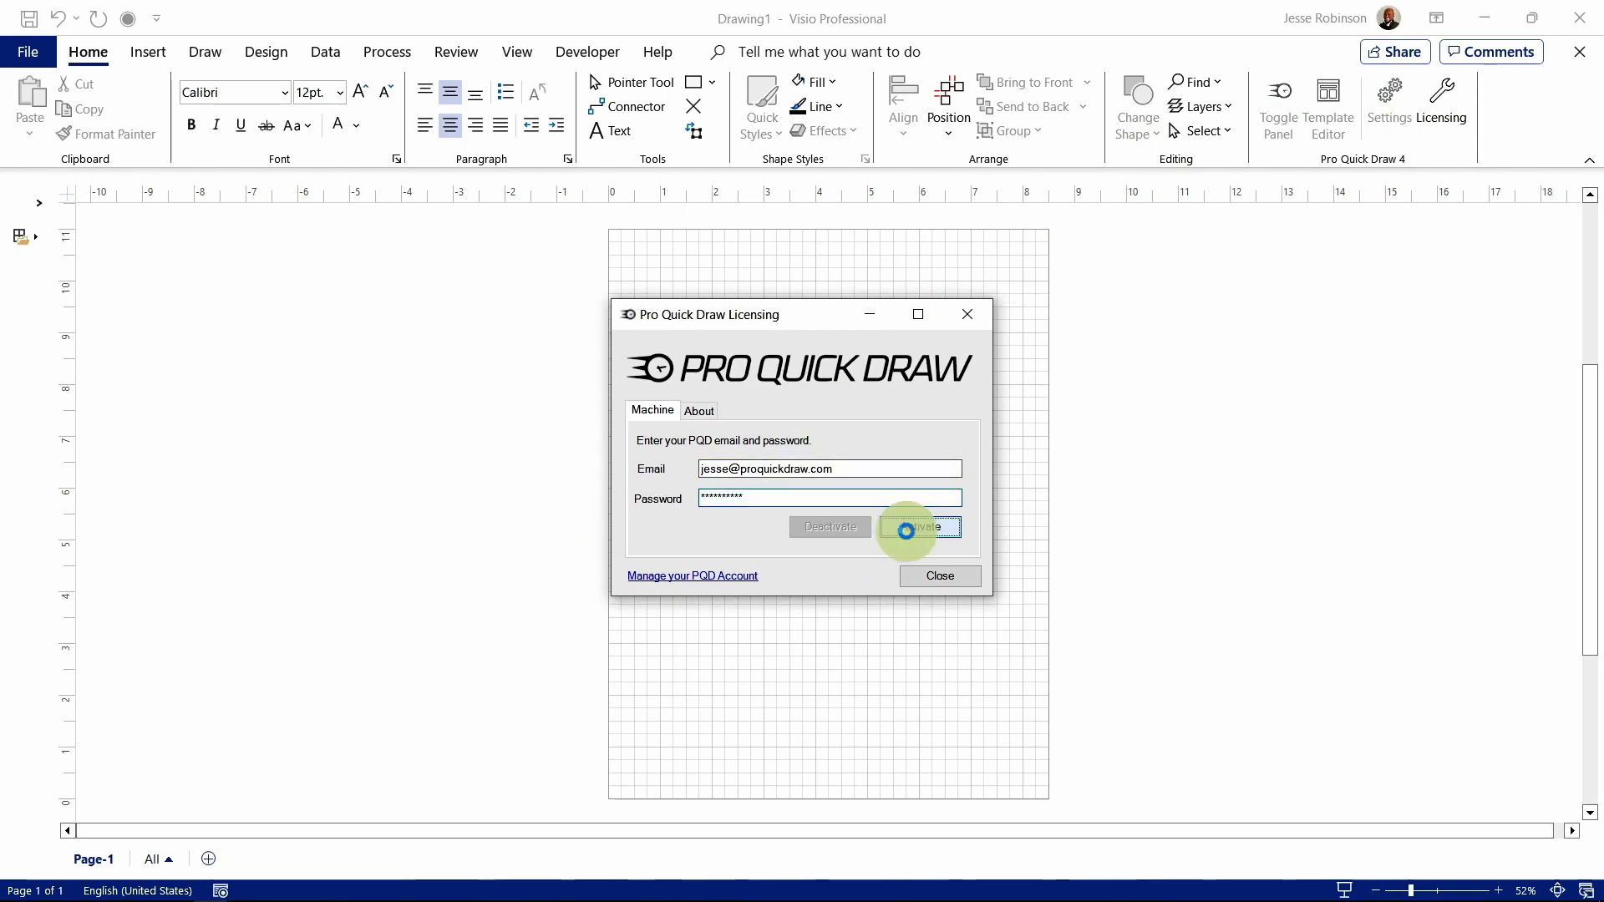
left_click(930, 575)
left_click(1402, 118)
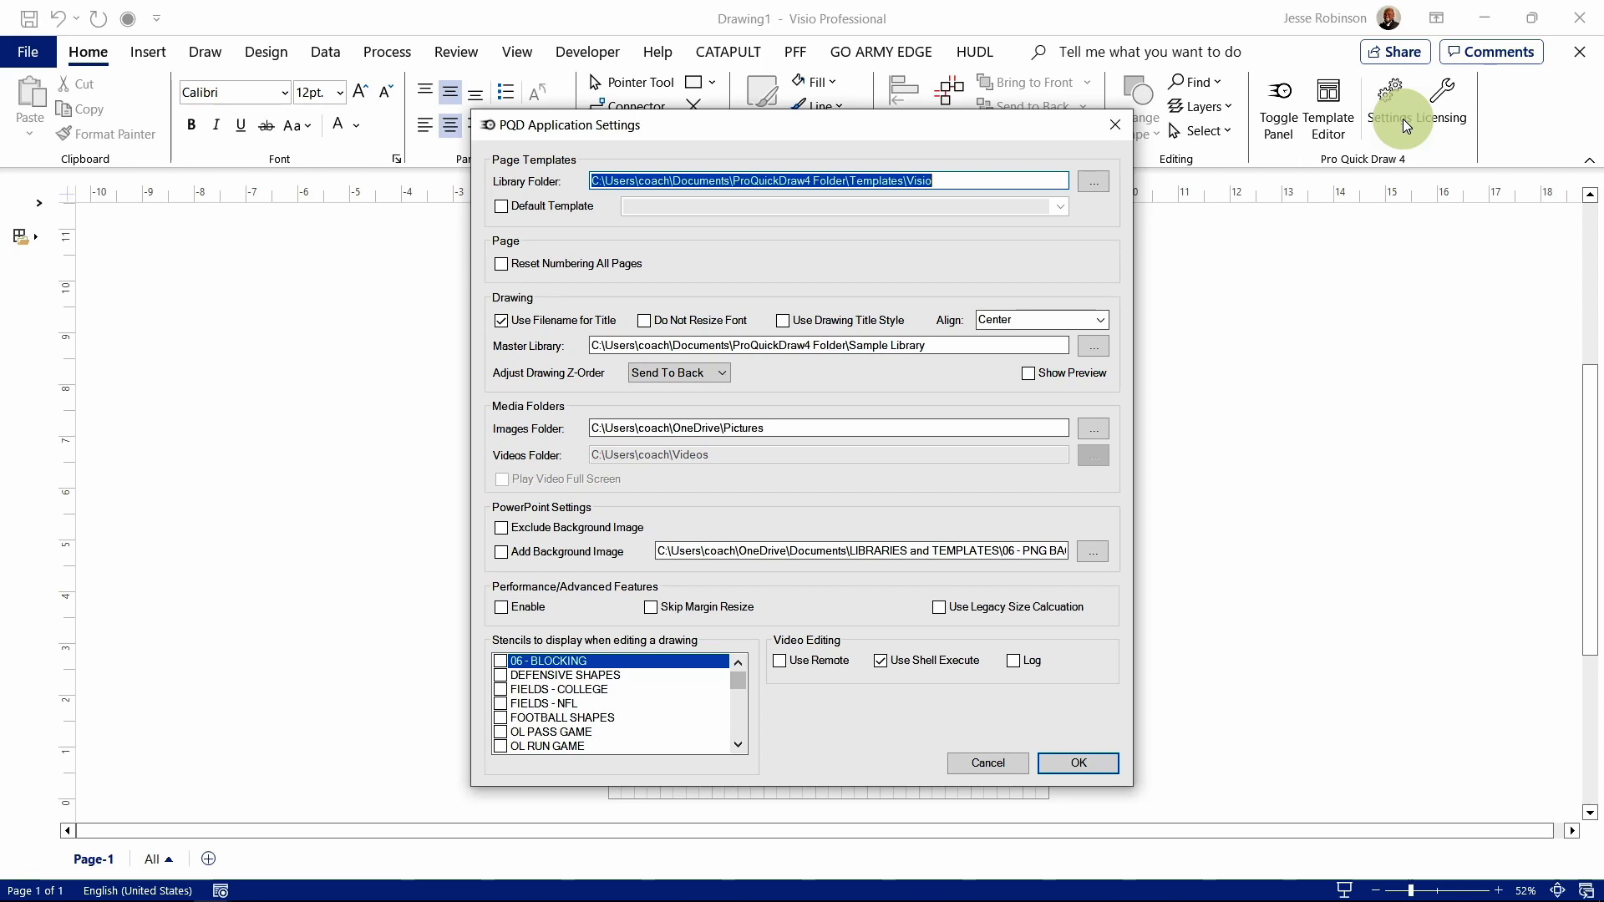
key("Escape")
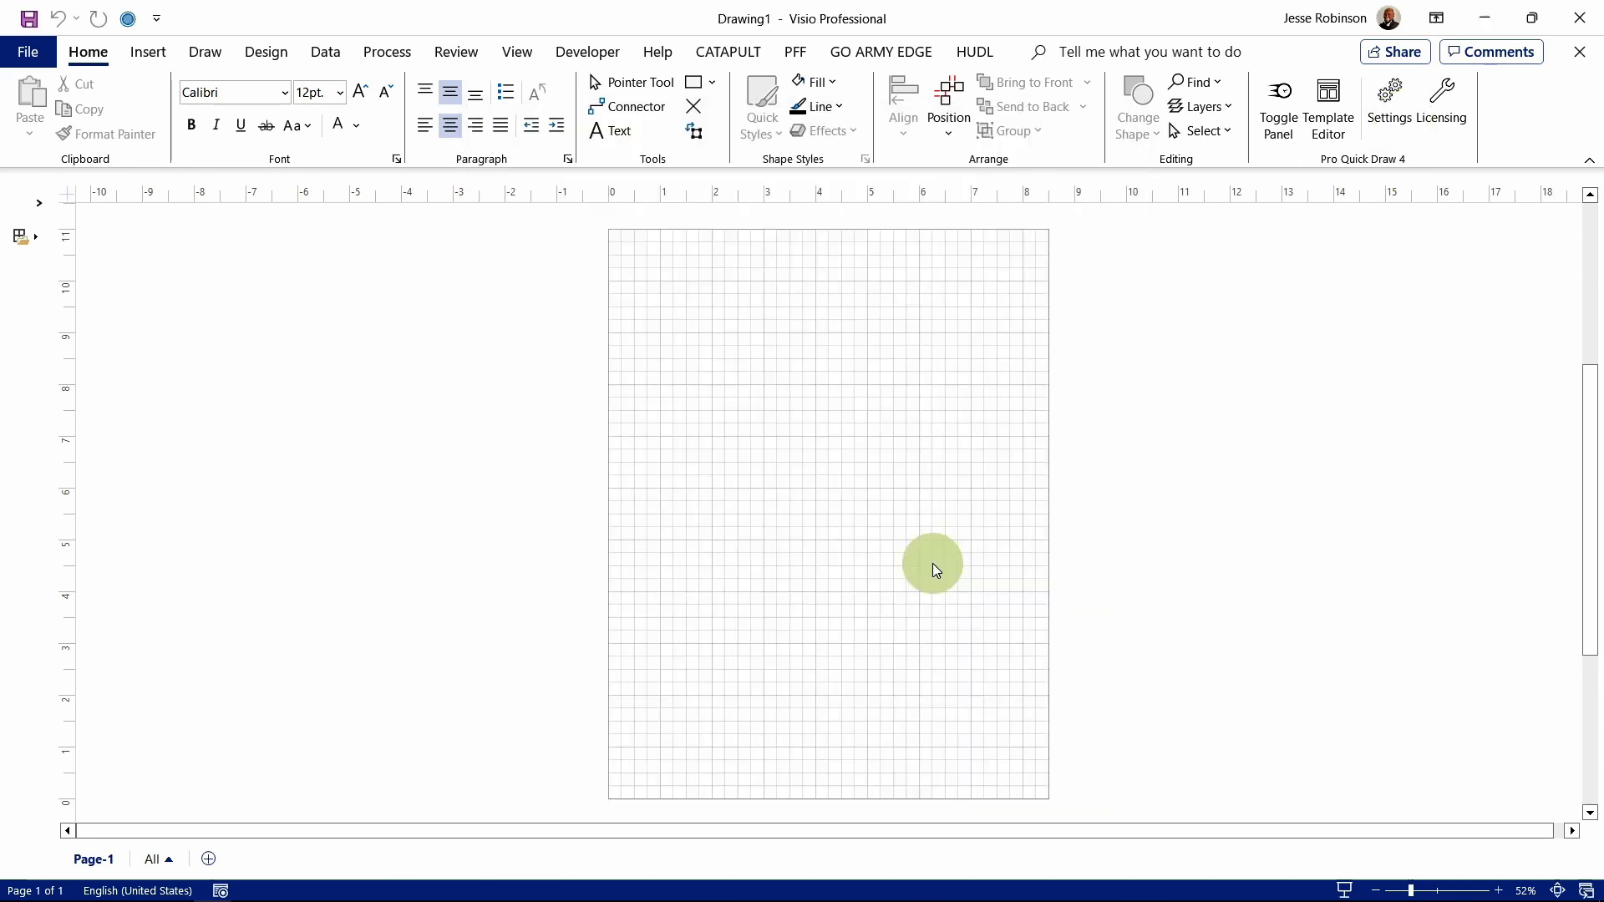
Step: Show the Pro Quick Draw panel and expand VISIO SAMPLES > 02 - RUN GAME to its POWER and ZONE folders
left_click(1287, 113)
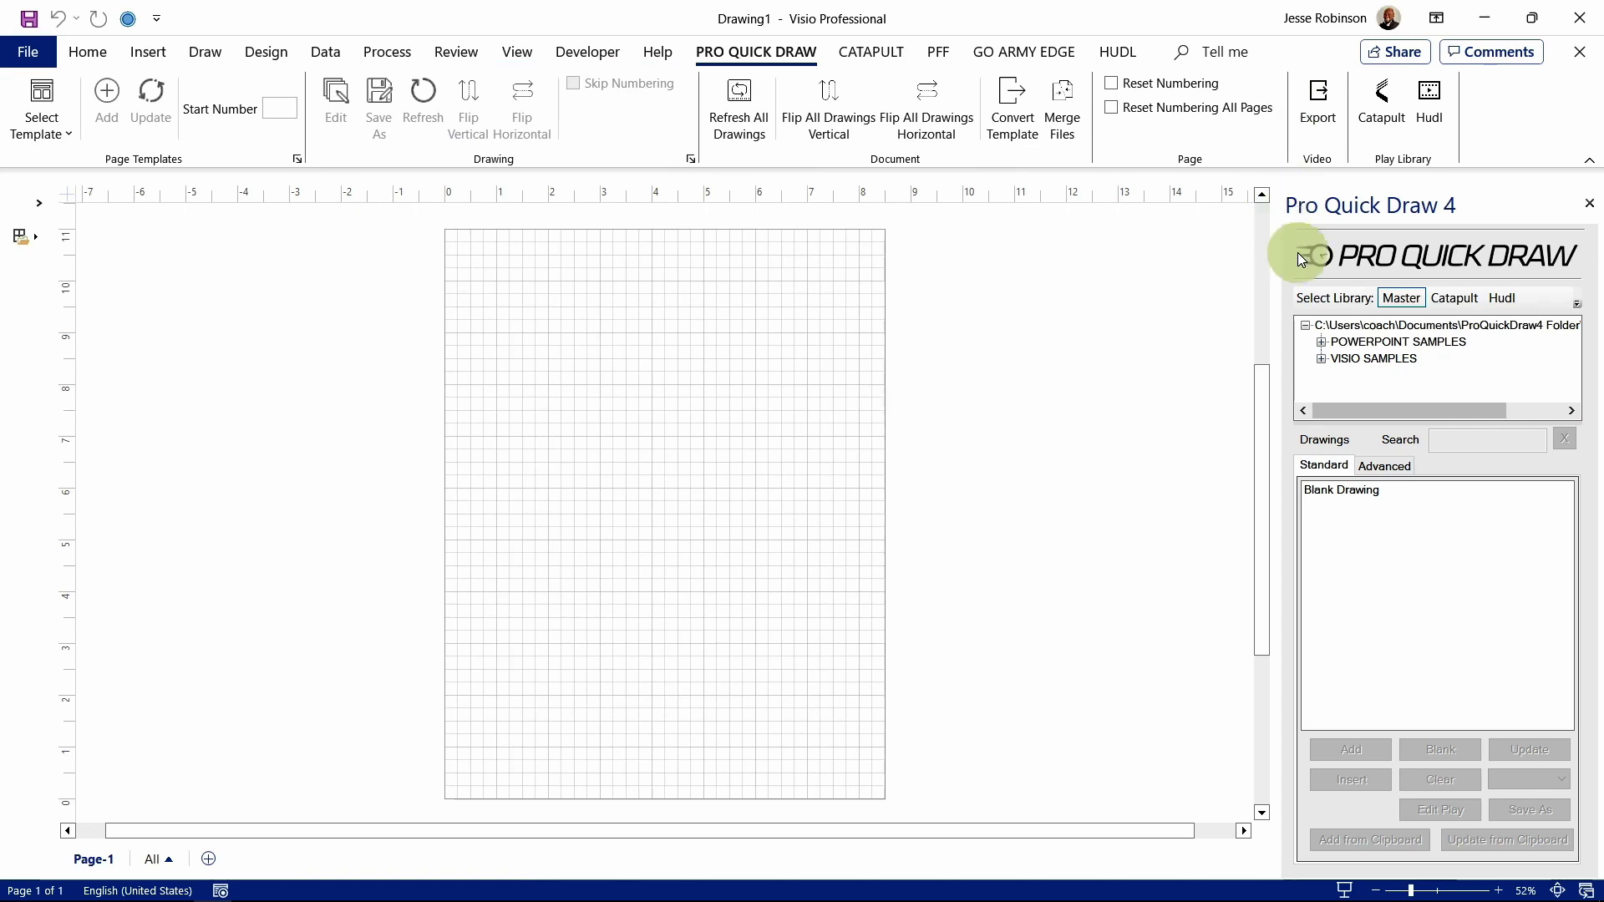
left_click(1320, 358)
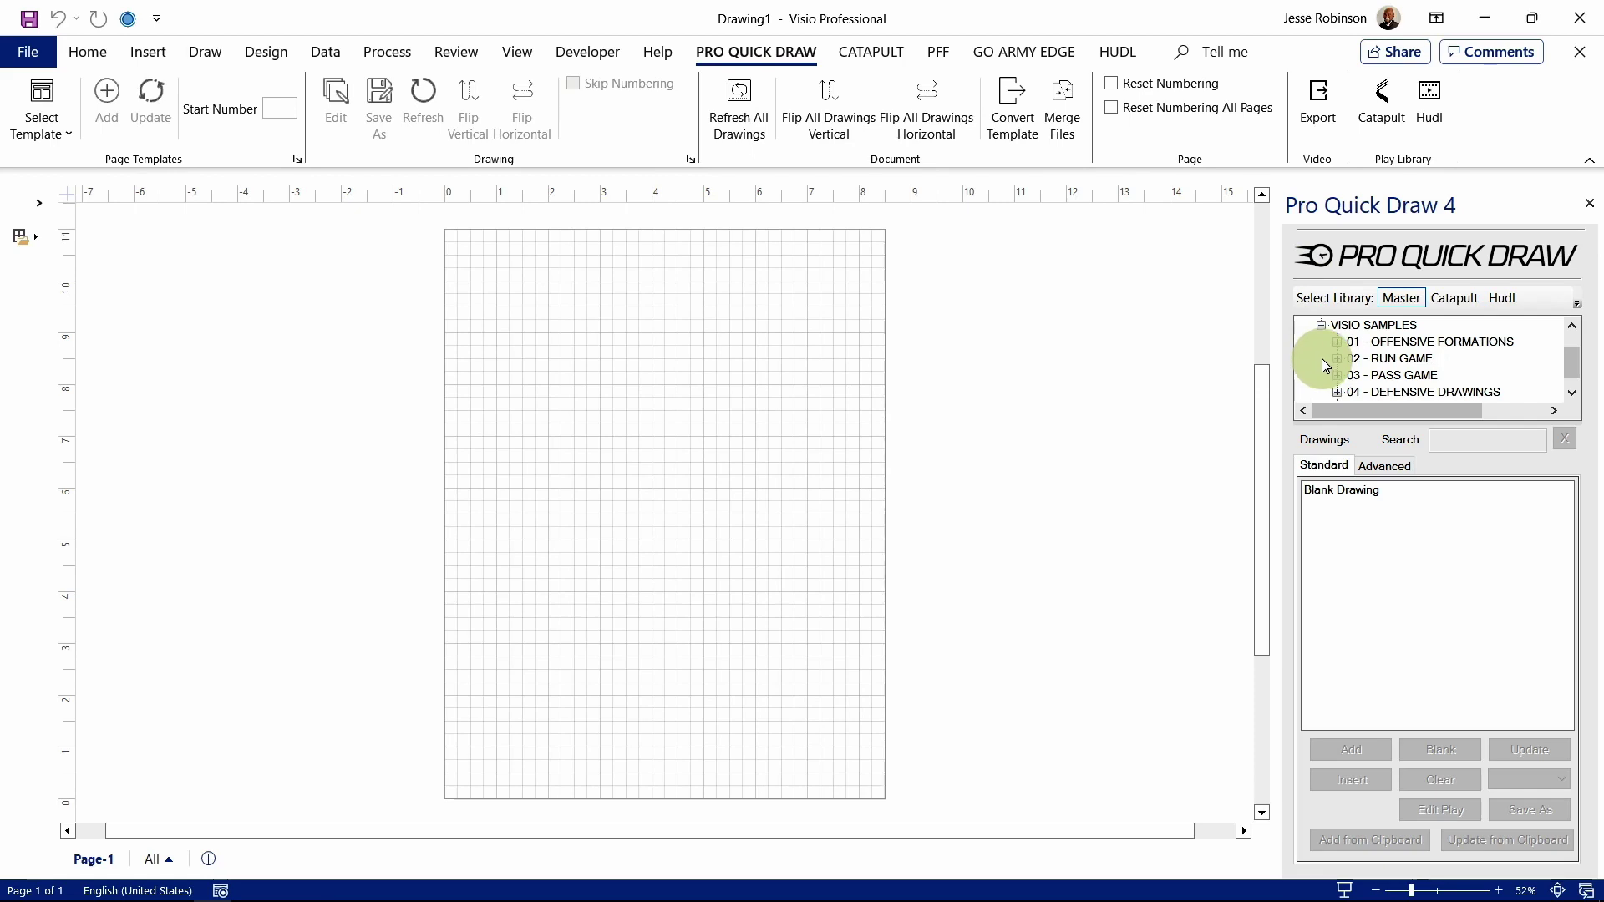
left_click(1337, 360)
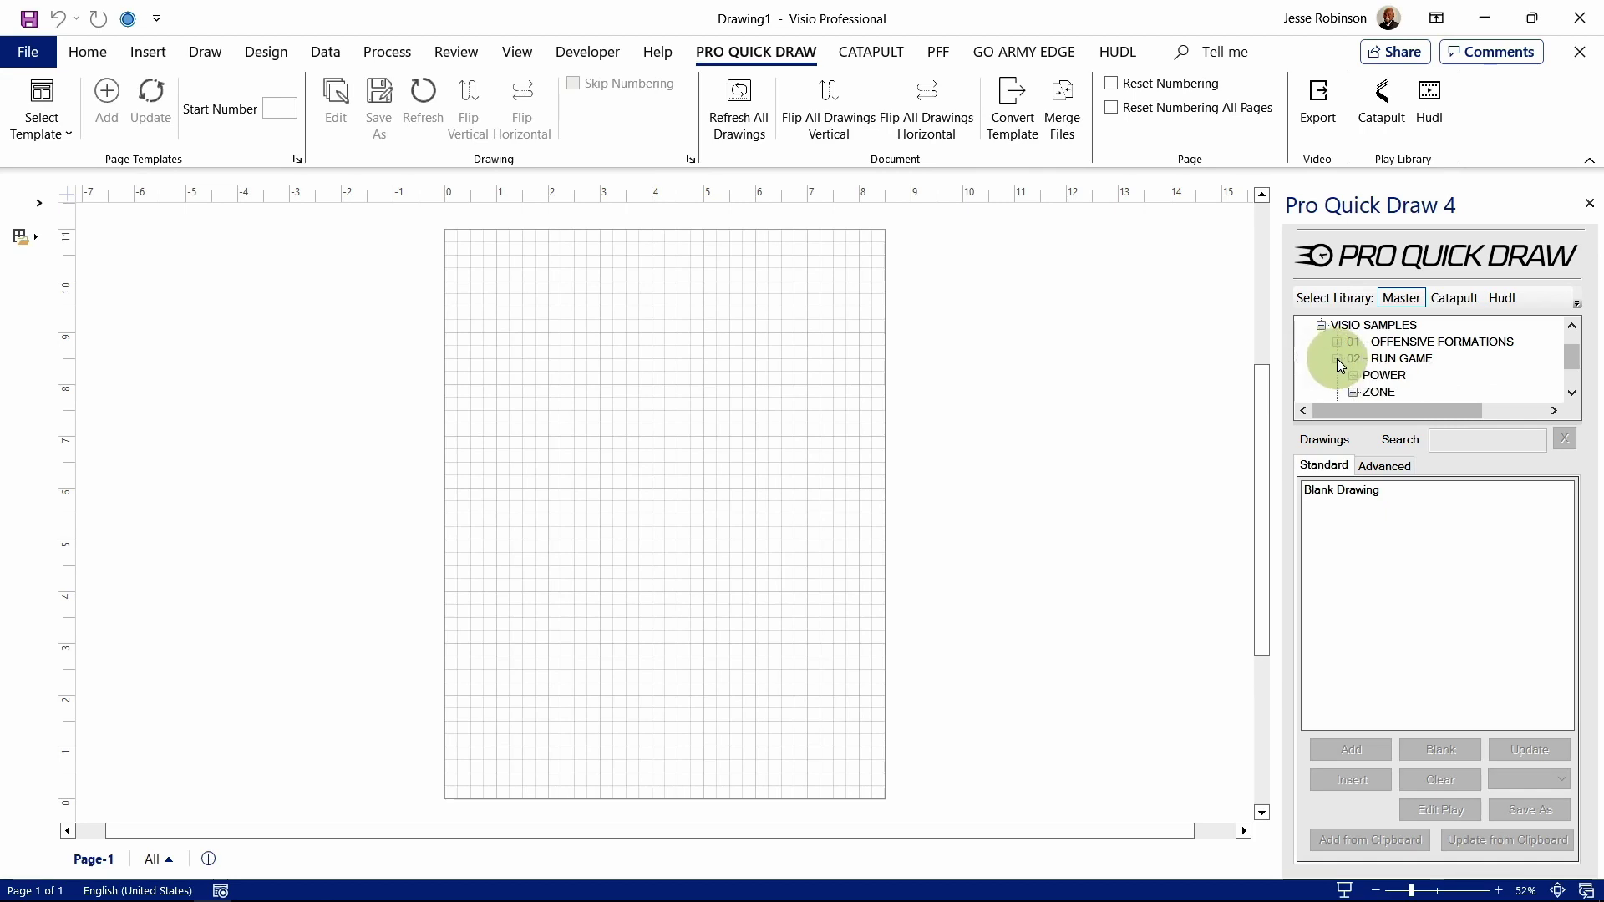
scroll(1342, 348, "down", 1)
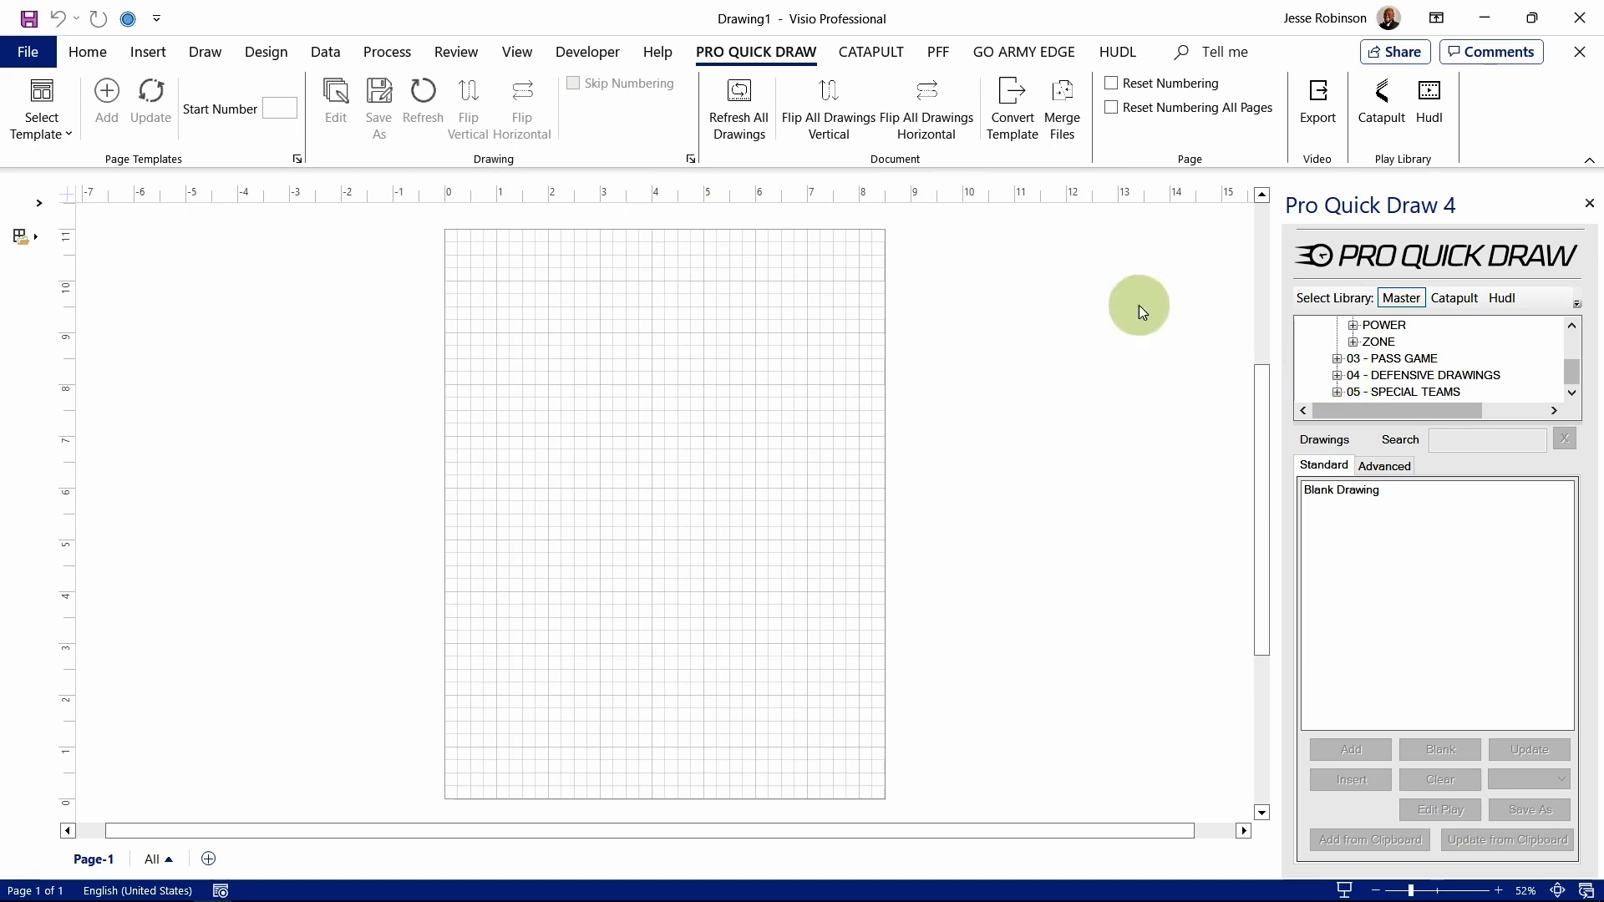
Step: Place the four-panel (L) 04 UP - DT template on the page and deselect it
left_click(68, 129)
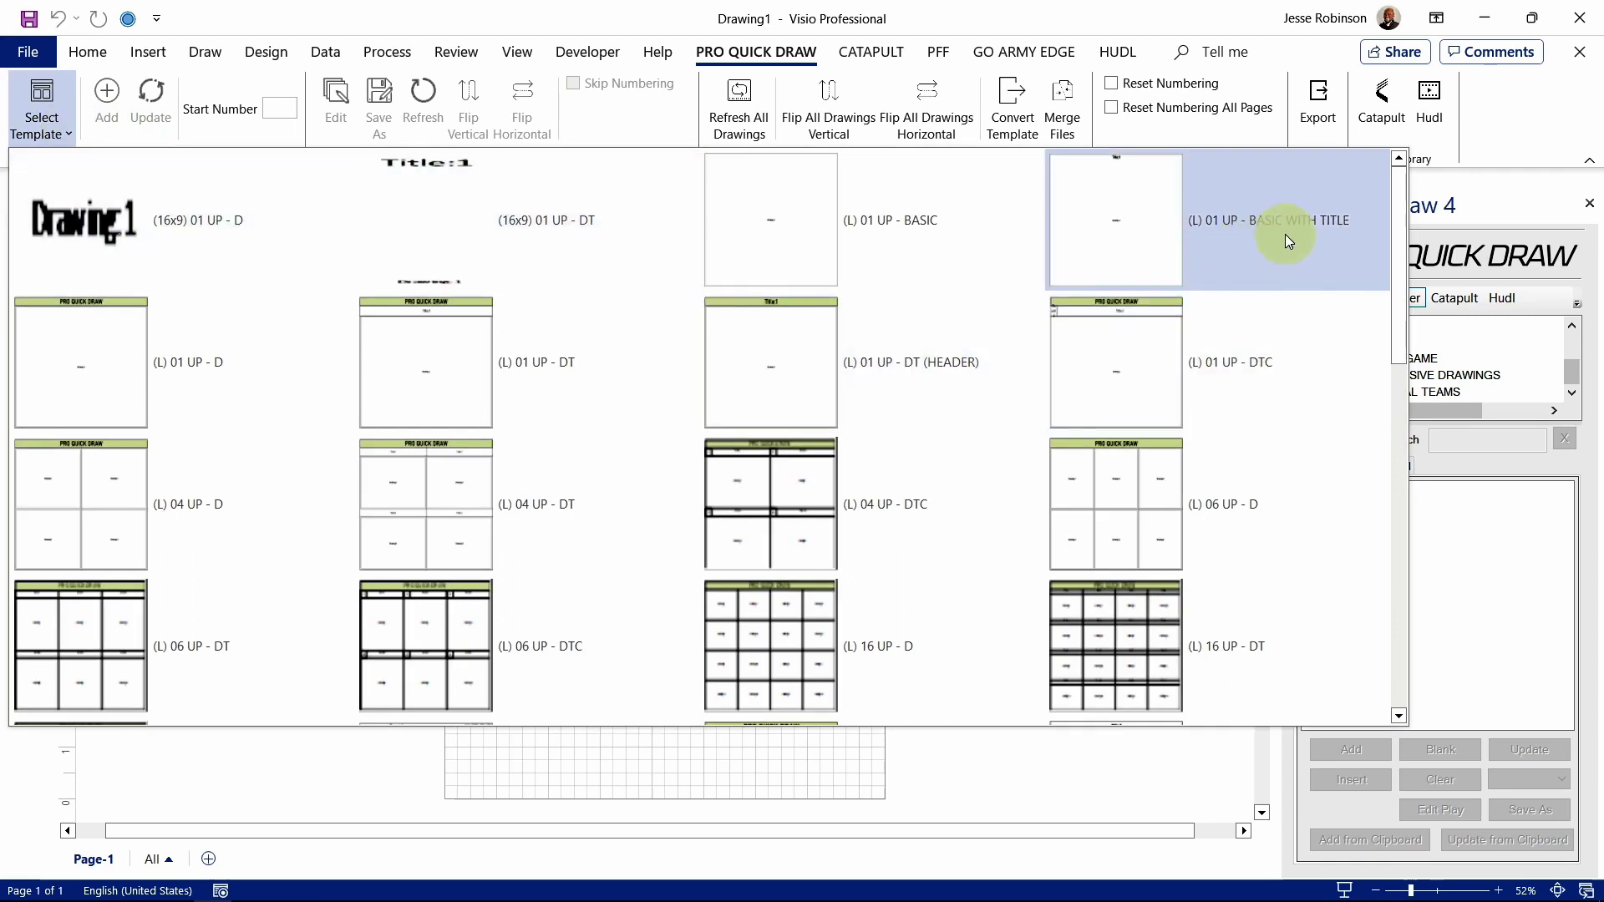
left_click_drag(1397, 209, 1422, 275)
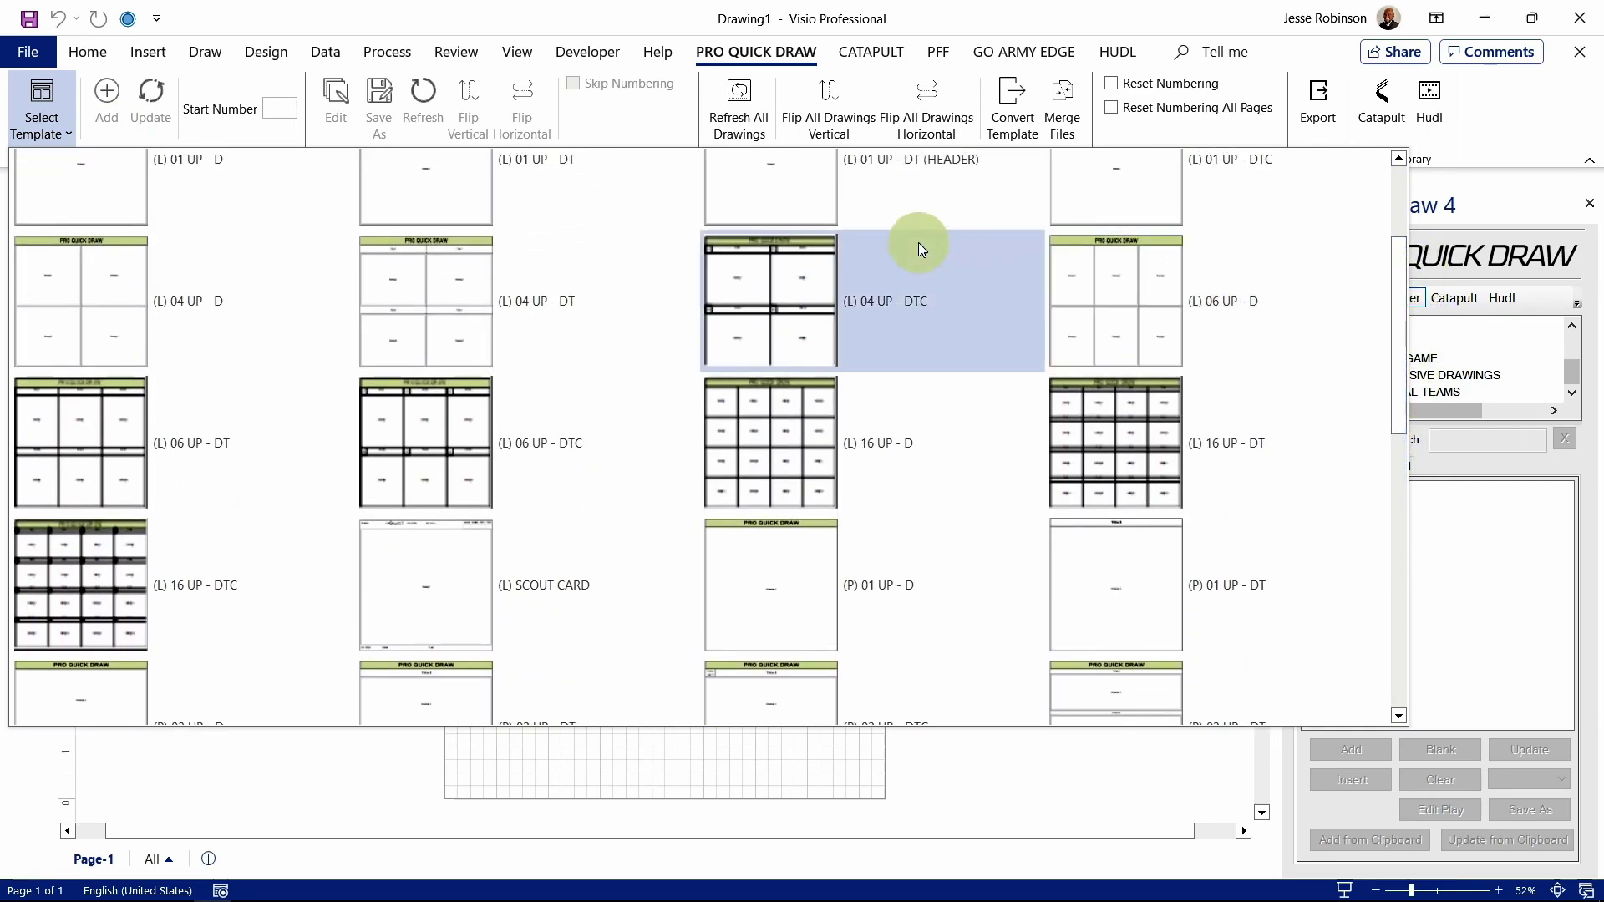
left_click(484, 283)
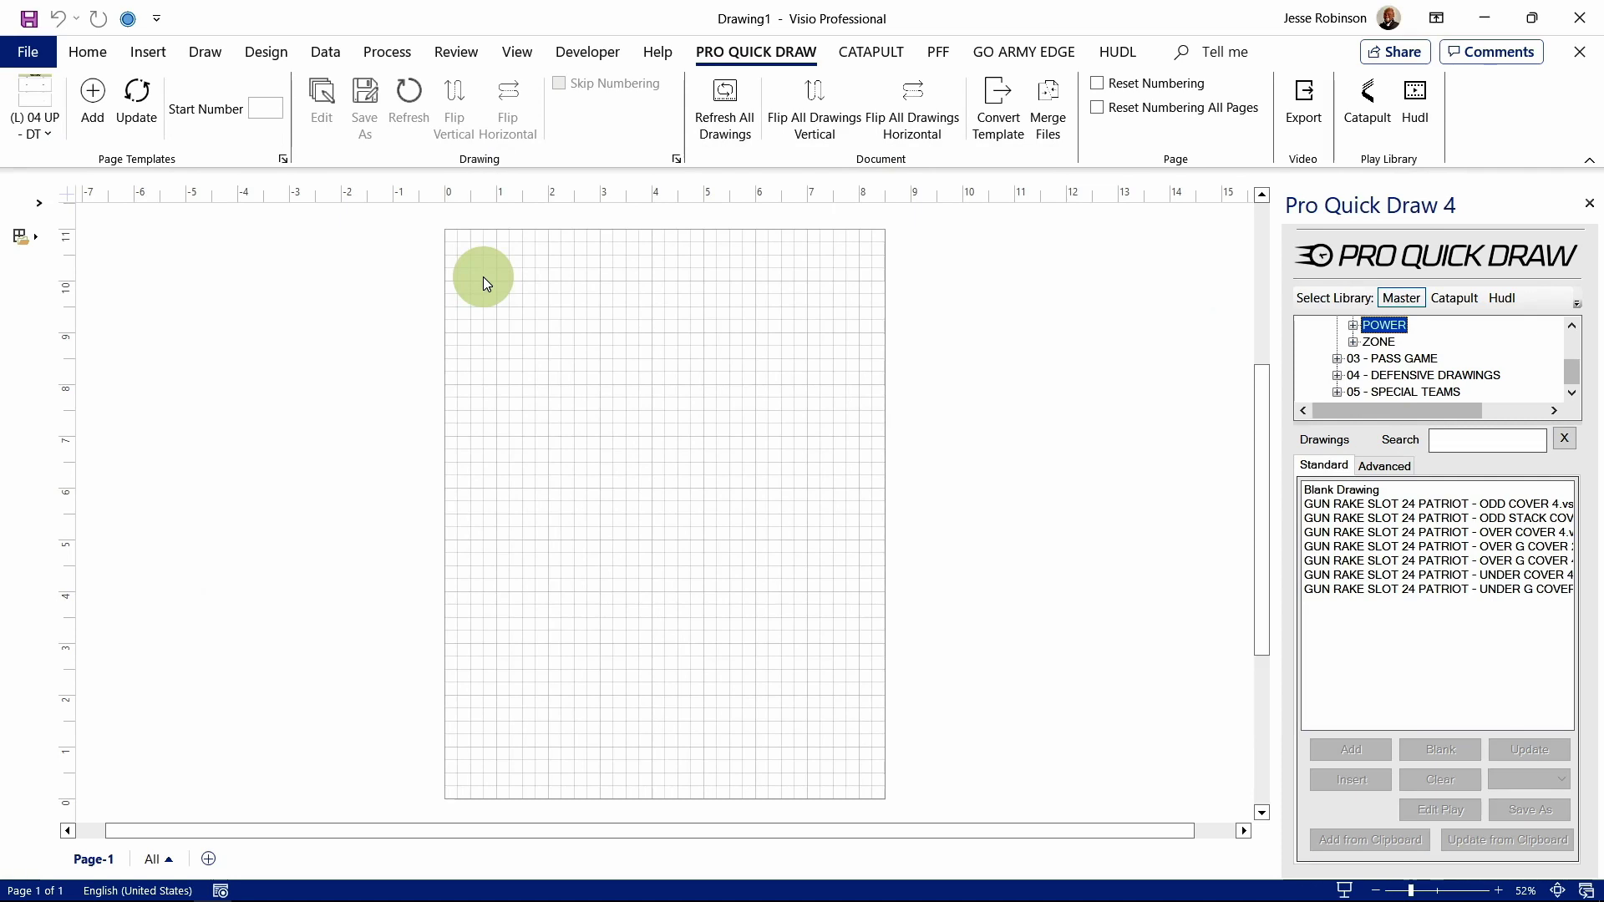
left_click(142, 107)
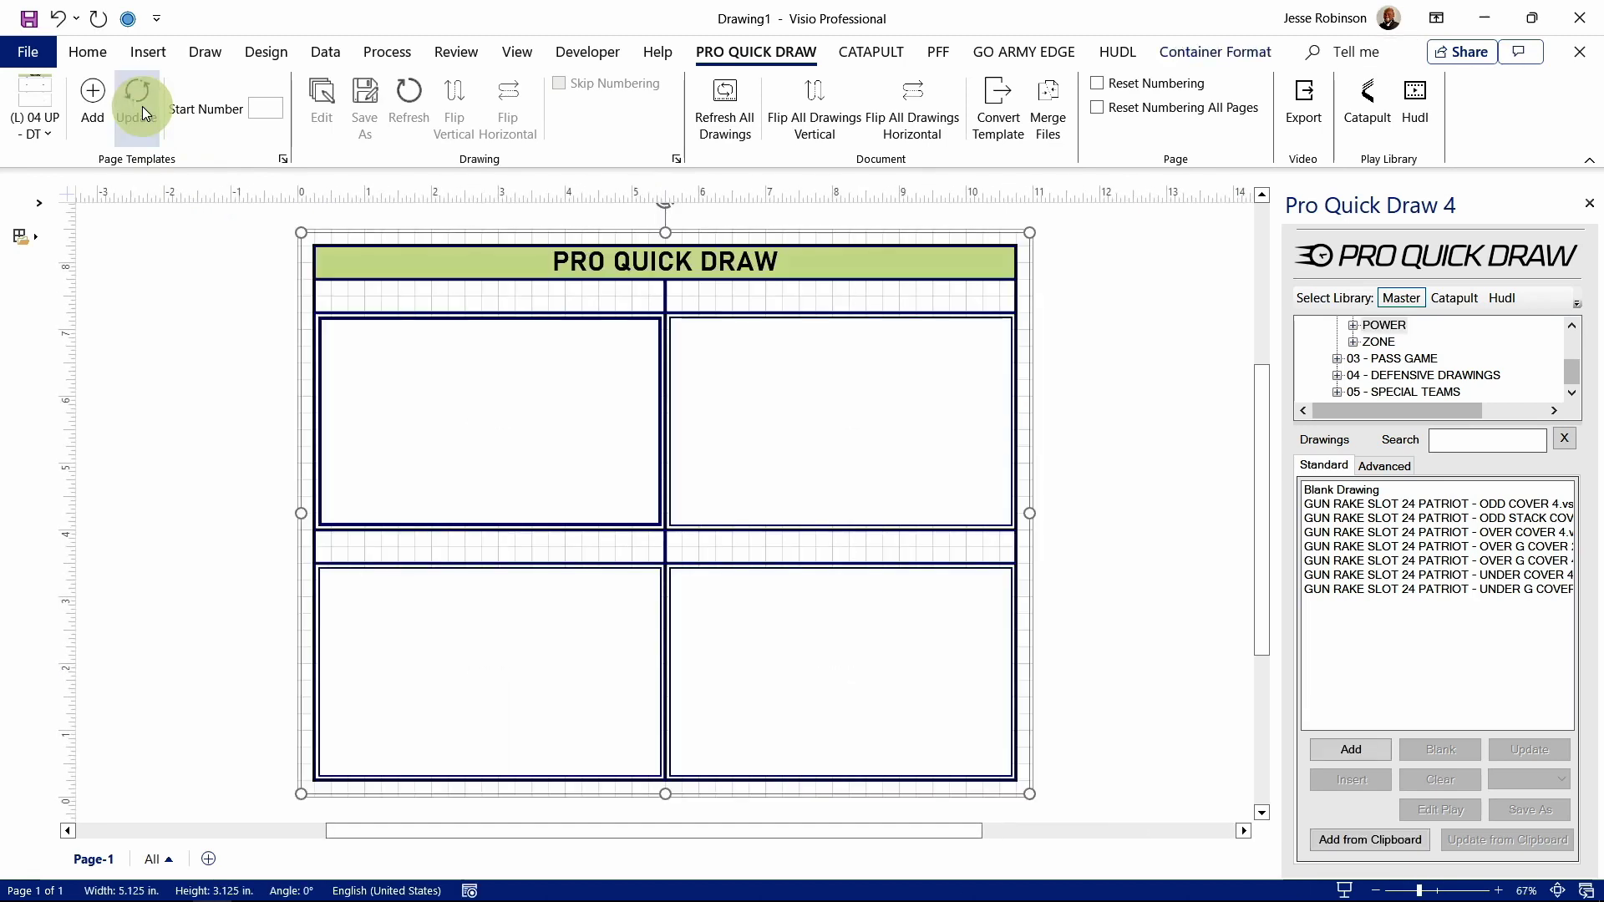
left_click(154, 256)
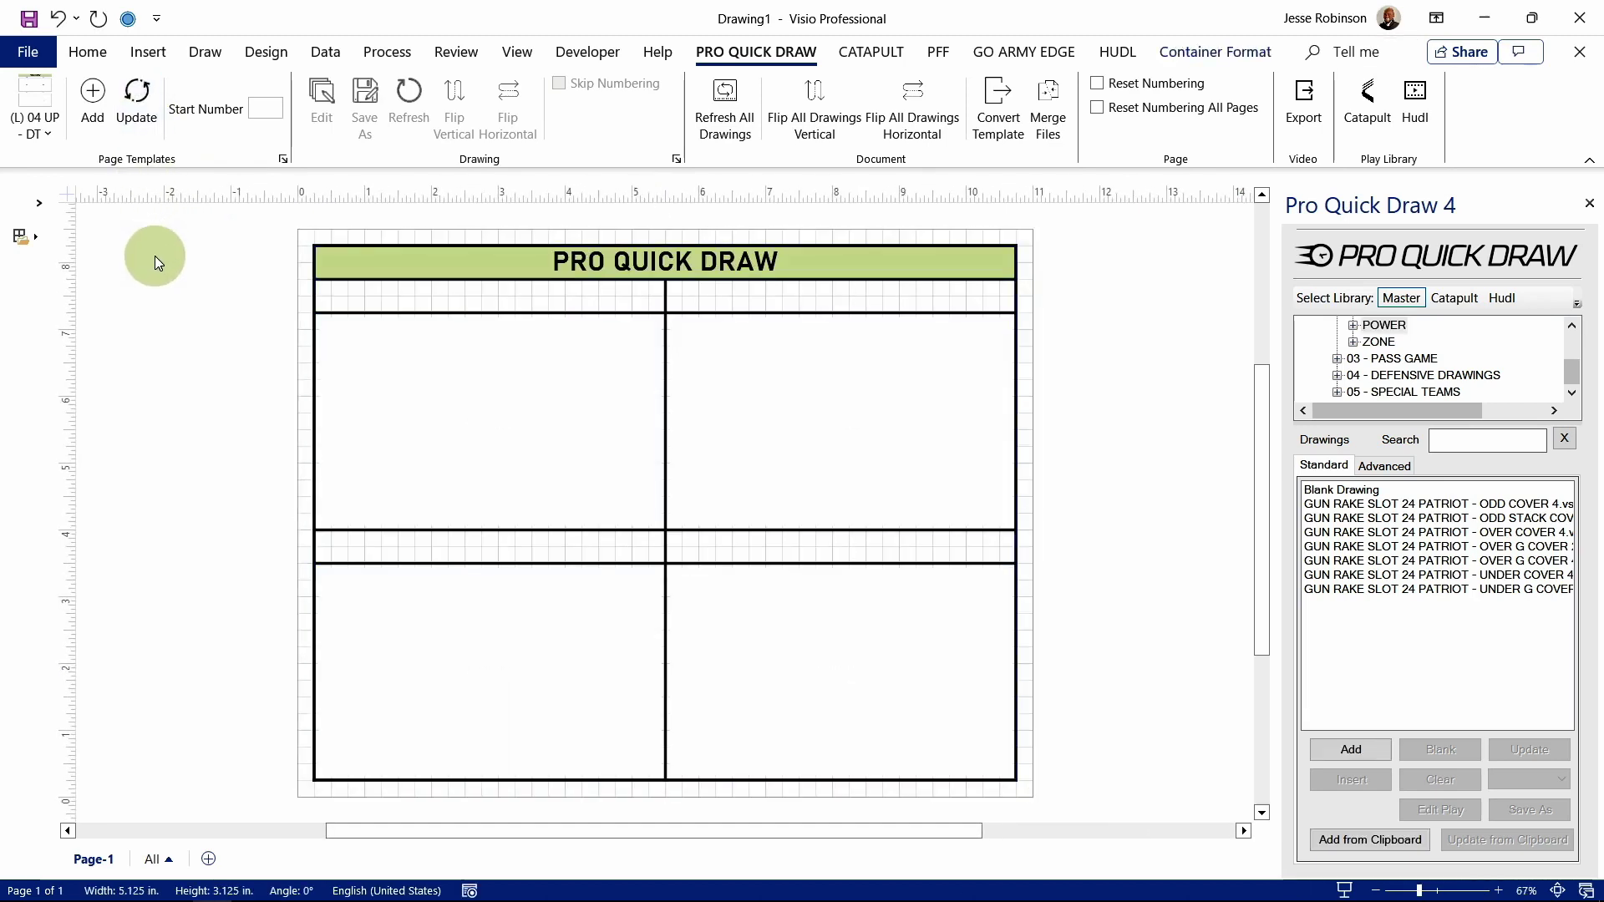
Step: Add a Page-2 built from the (P) OFFENSIVE PLAYBOOK INSTALL template, then return to blank Page-1
left_click(92, 98)
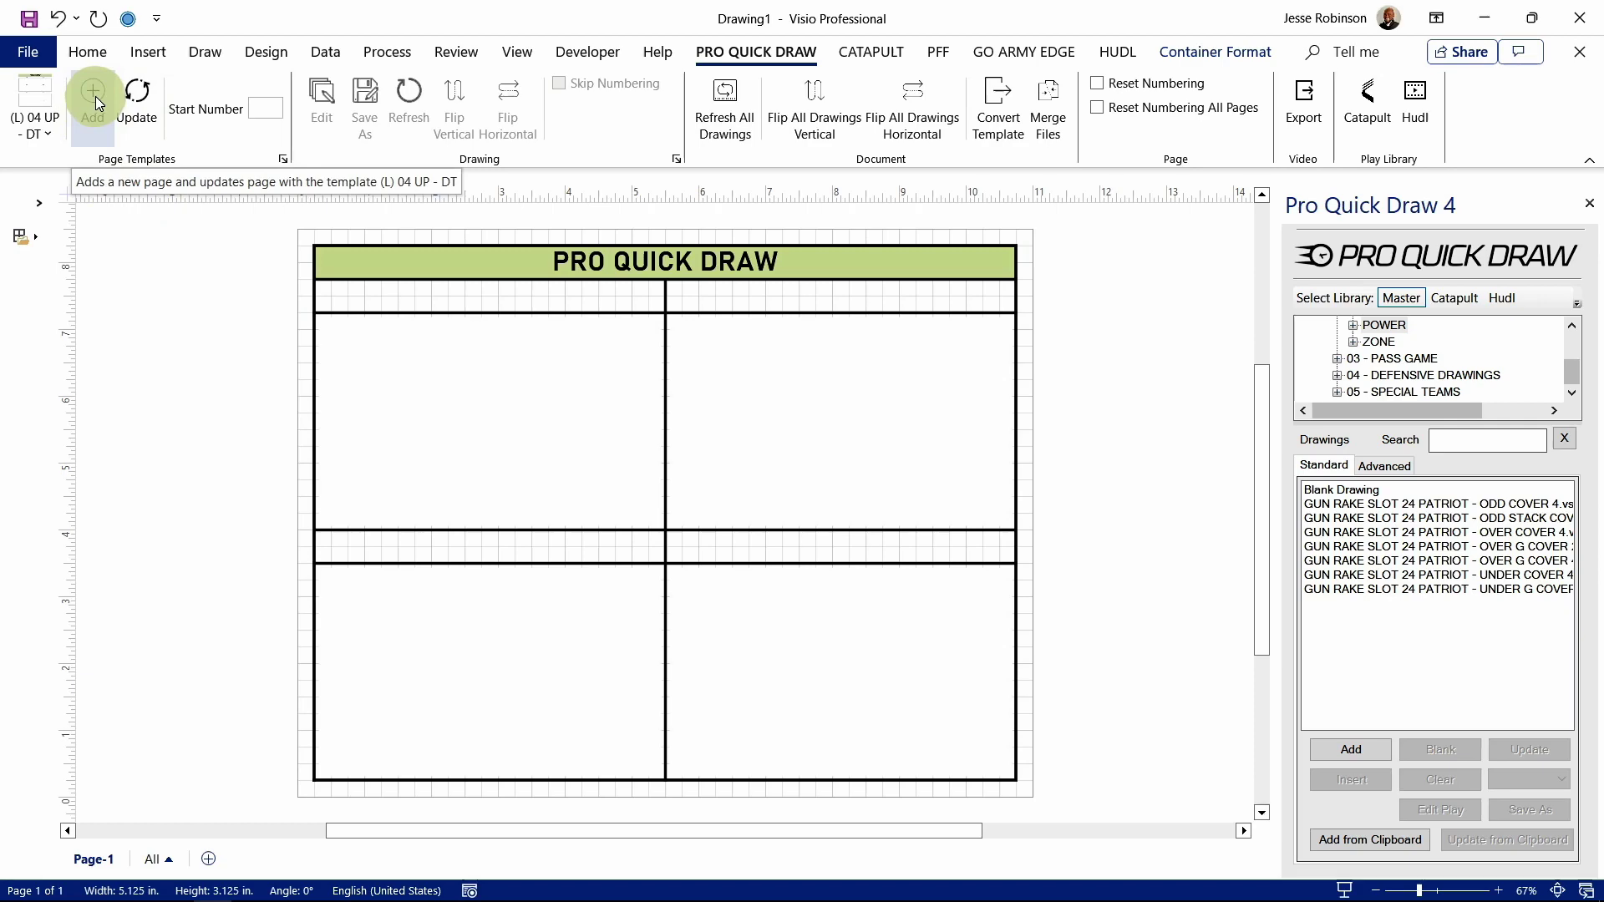
left_click(52, 124)
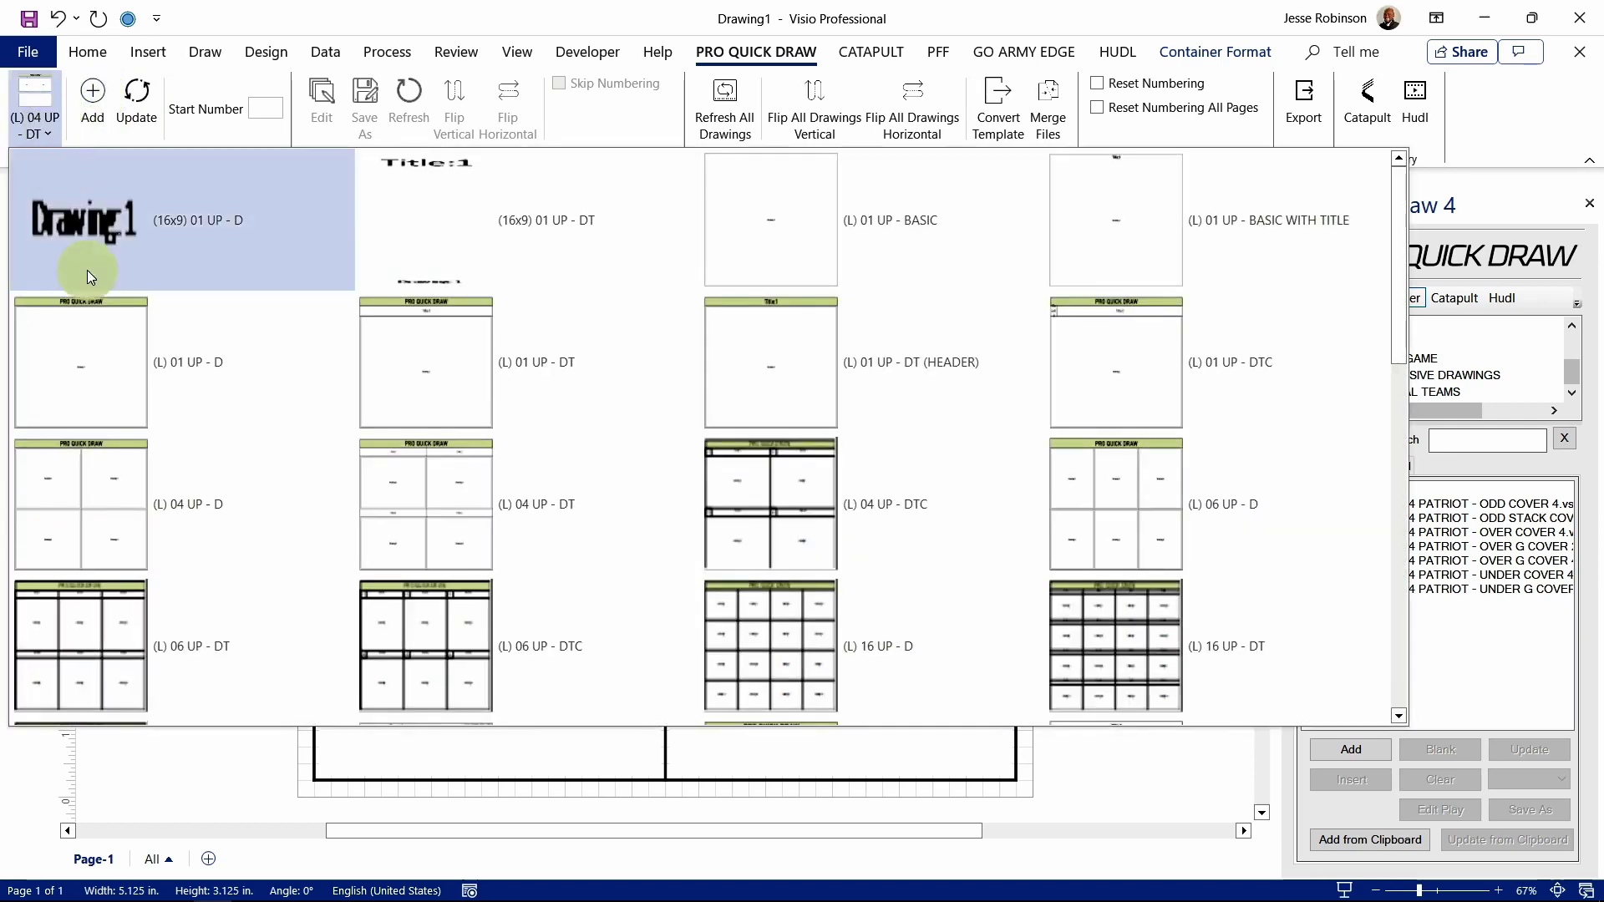
scroll(110, 432, "down", 8)
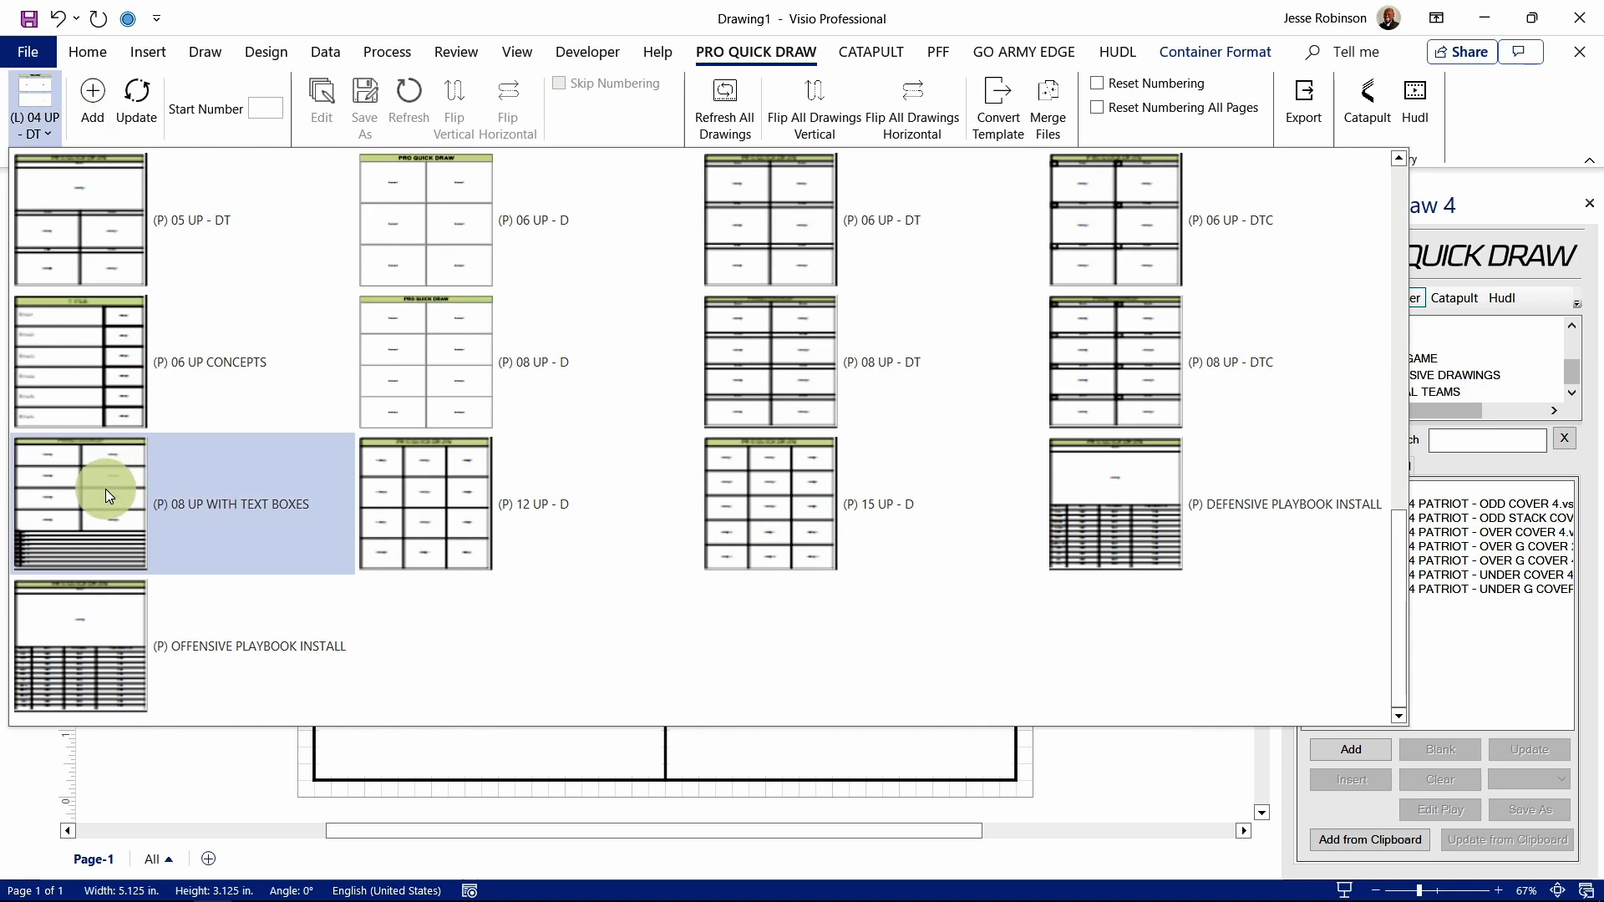
left_click(131, 615)
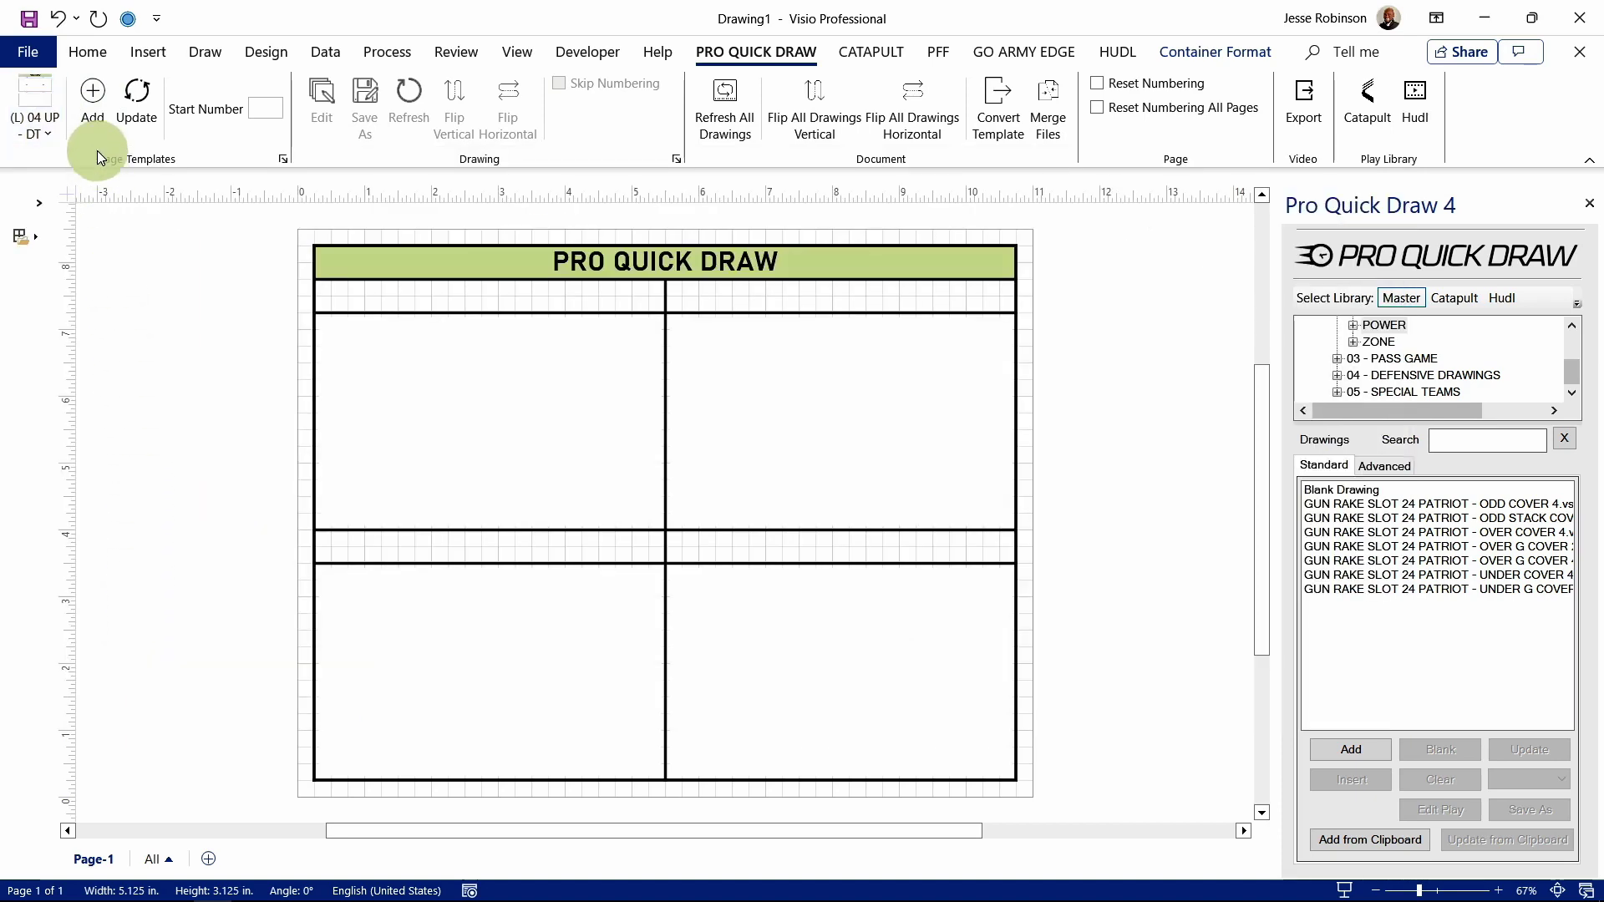
left_click(97, 97)
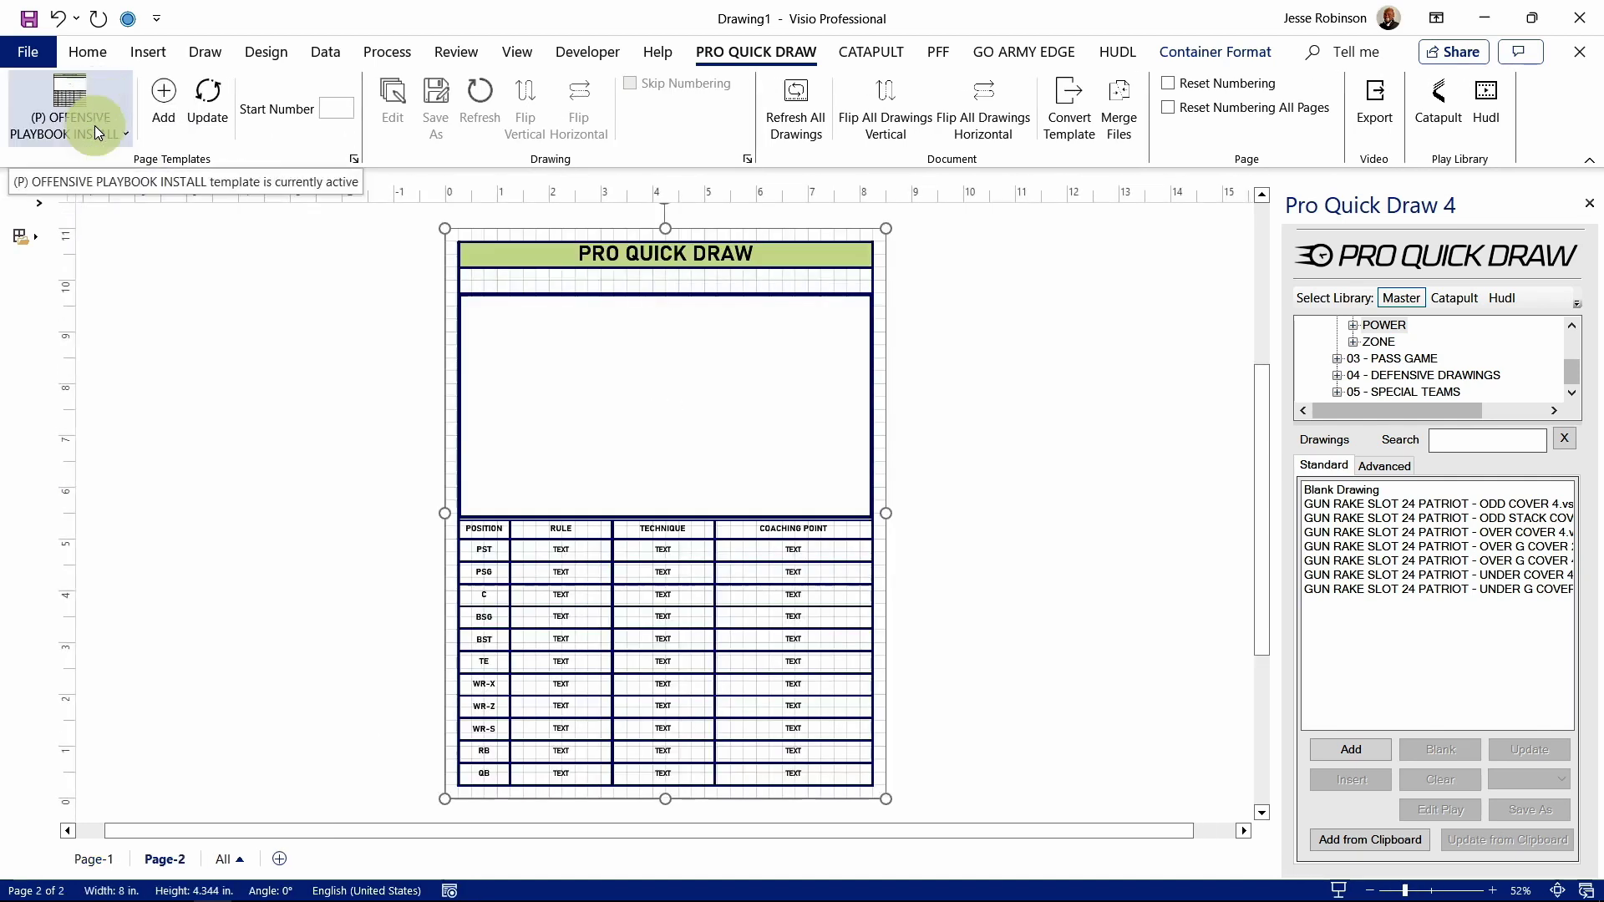
left_click(238, 393)
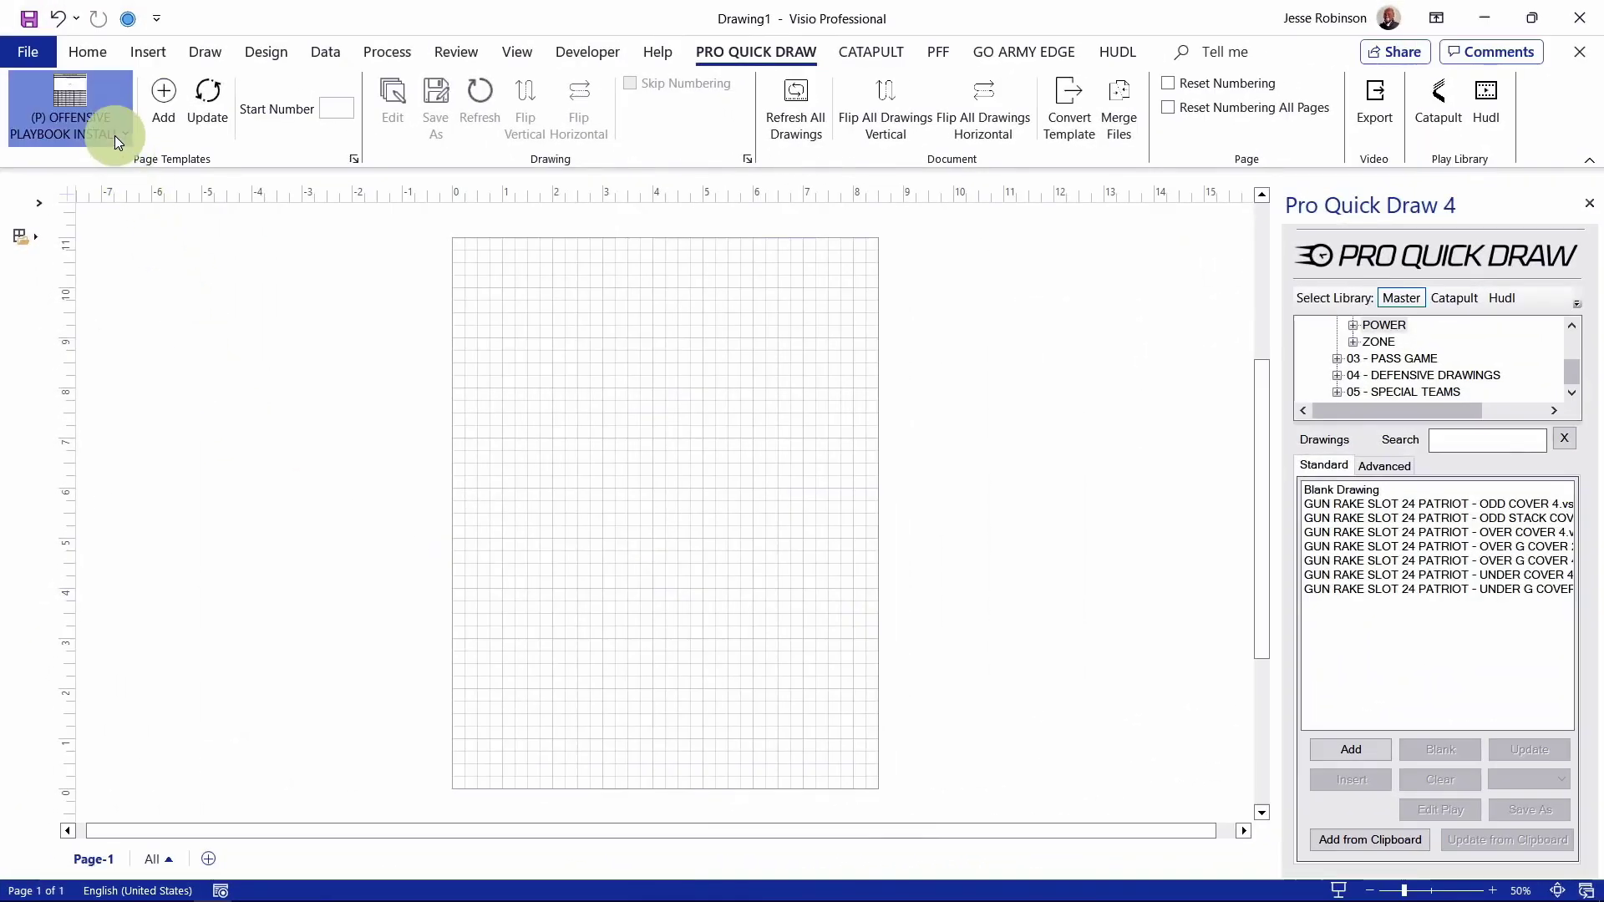
left_click(113, 135)
Step: Insert the (L) 04 UP - DT four-panel template onto blank Page-1
left_click(423, 513)
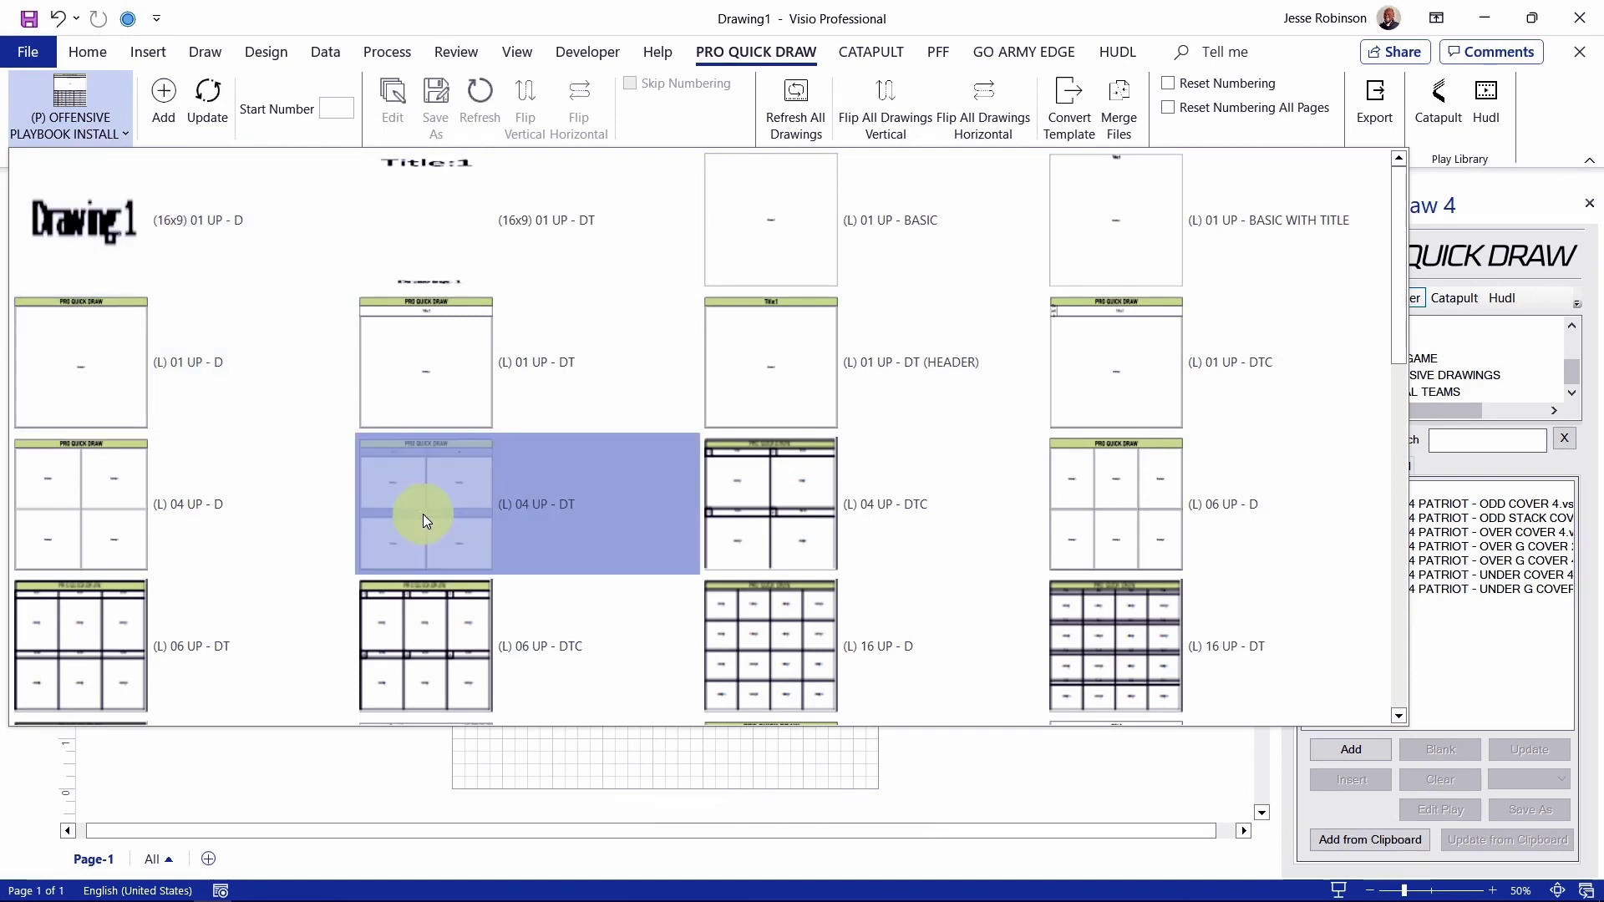
left_click(144, 94)
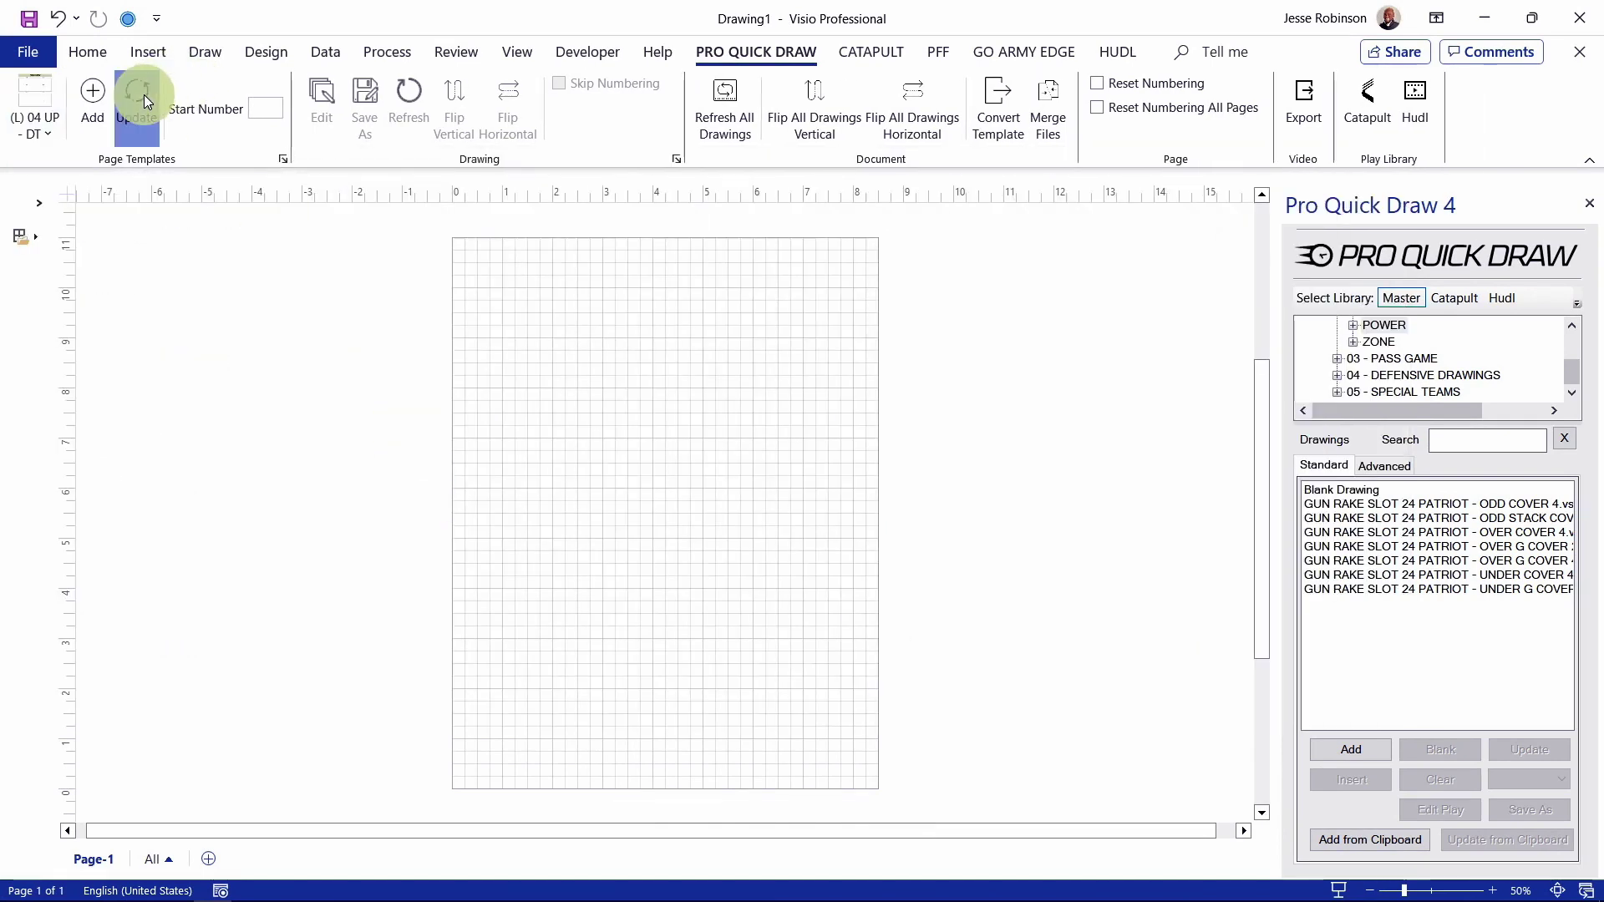
left_click(201, 328)
Step: Retitle the PRO QUICK DRAW header to FORMATIONS
left_click(563, 263)
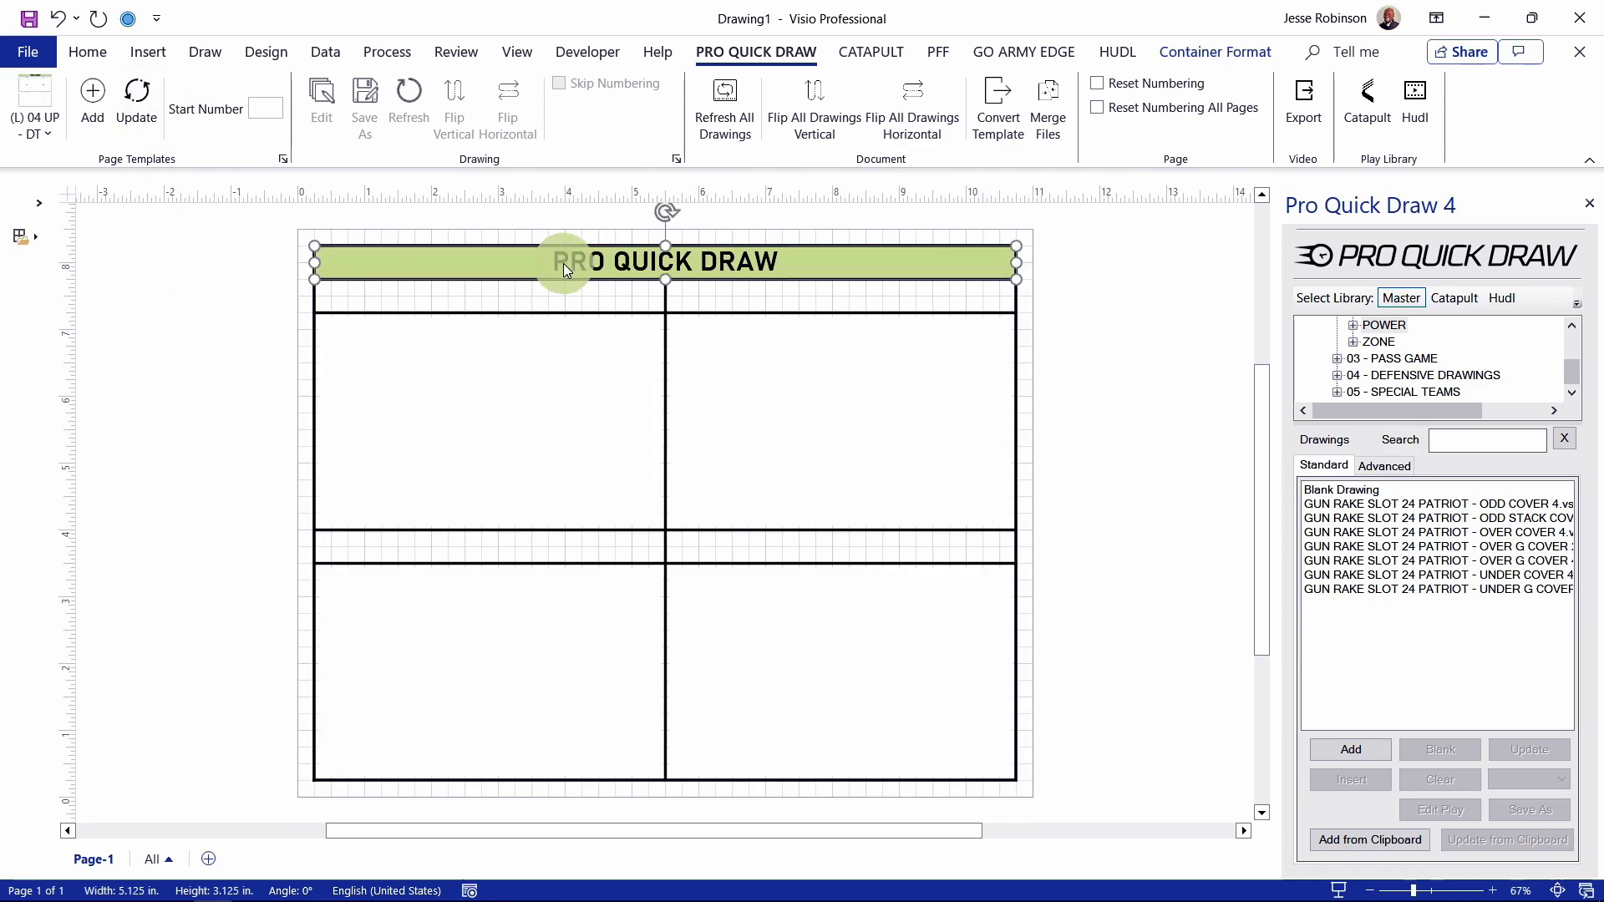
type("FORMATIONS")
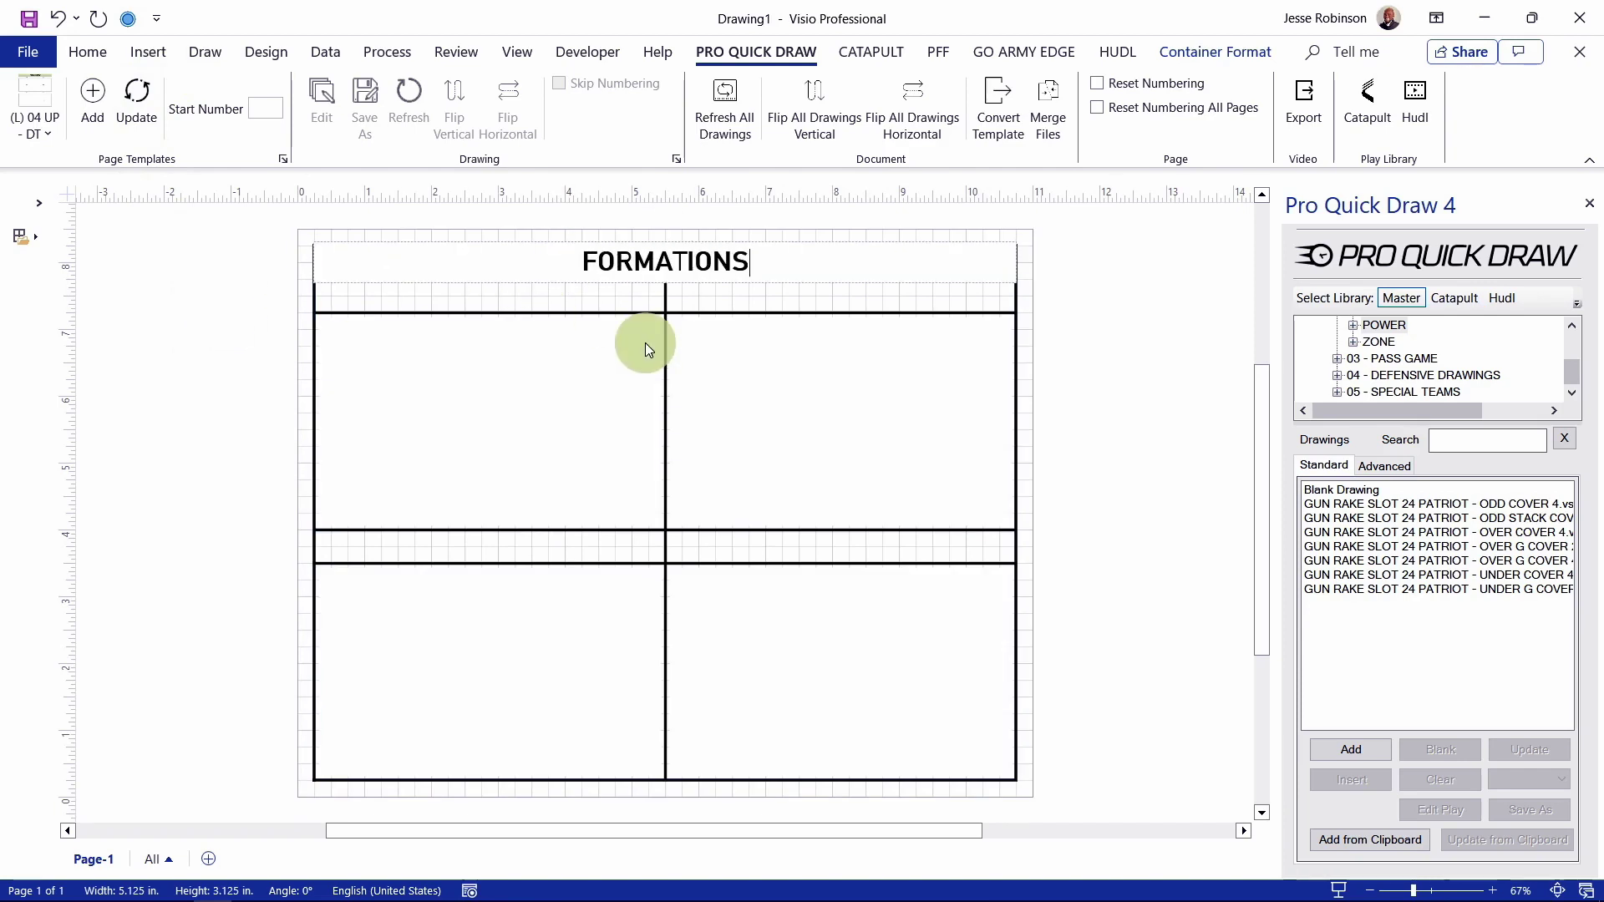
left_click(1080, 289)
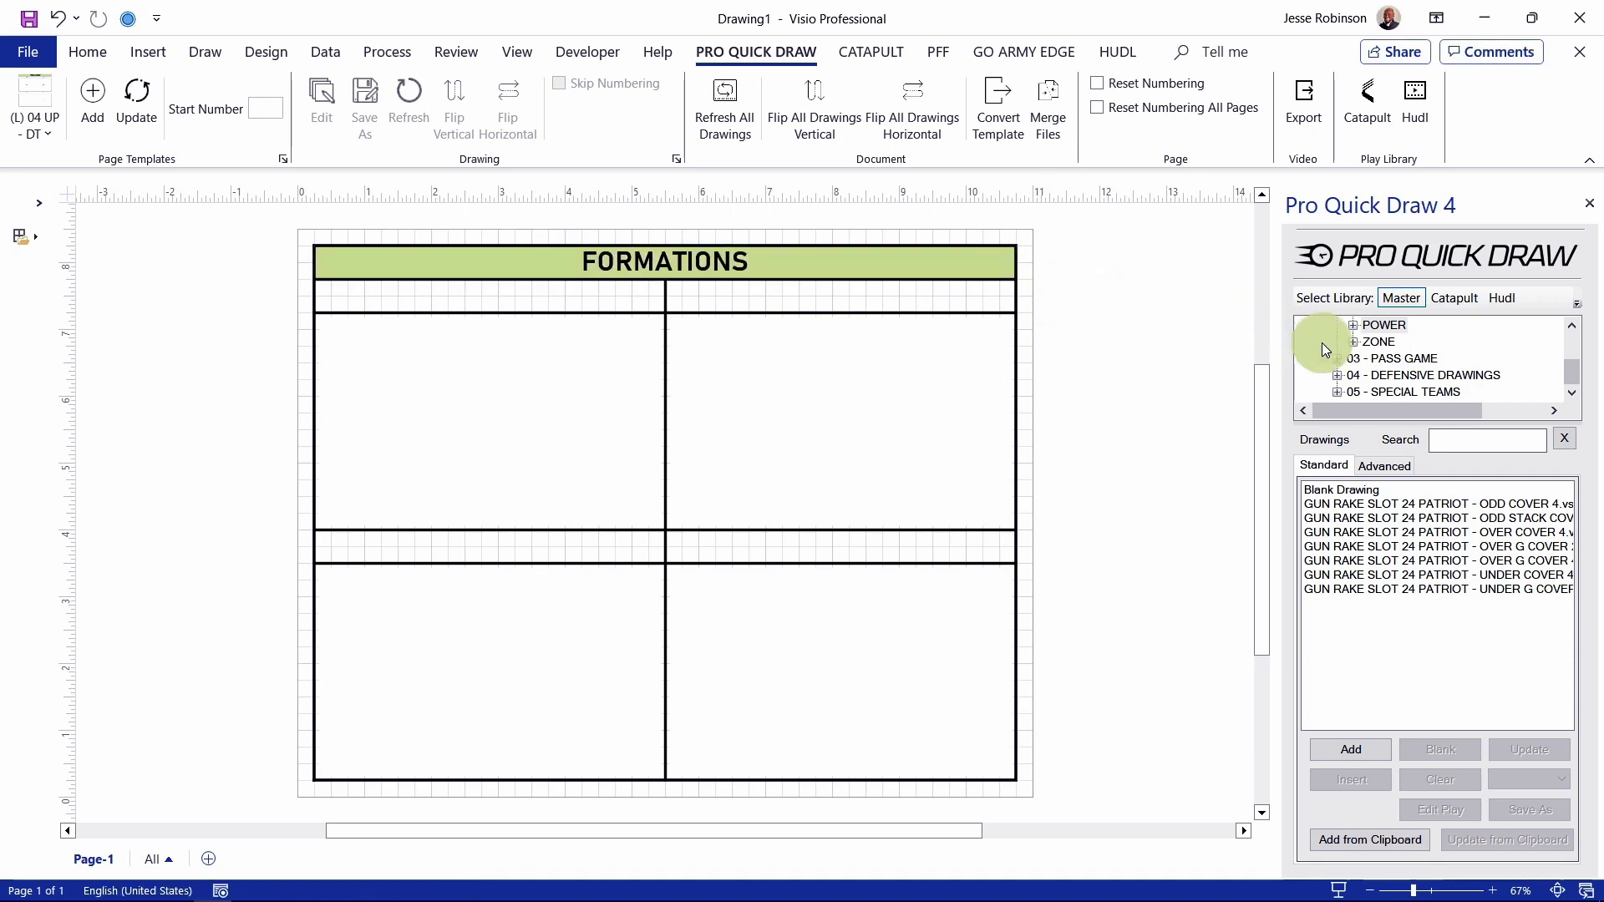
scroll(1365, 358, "up", 3)
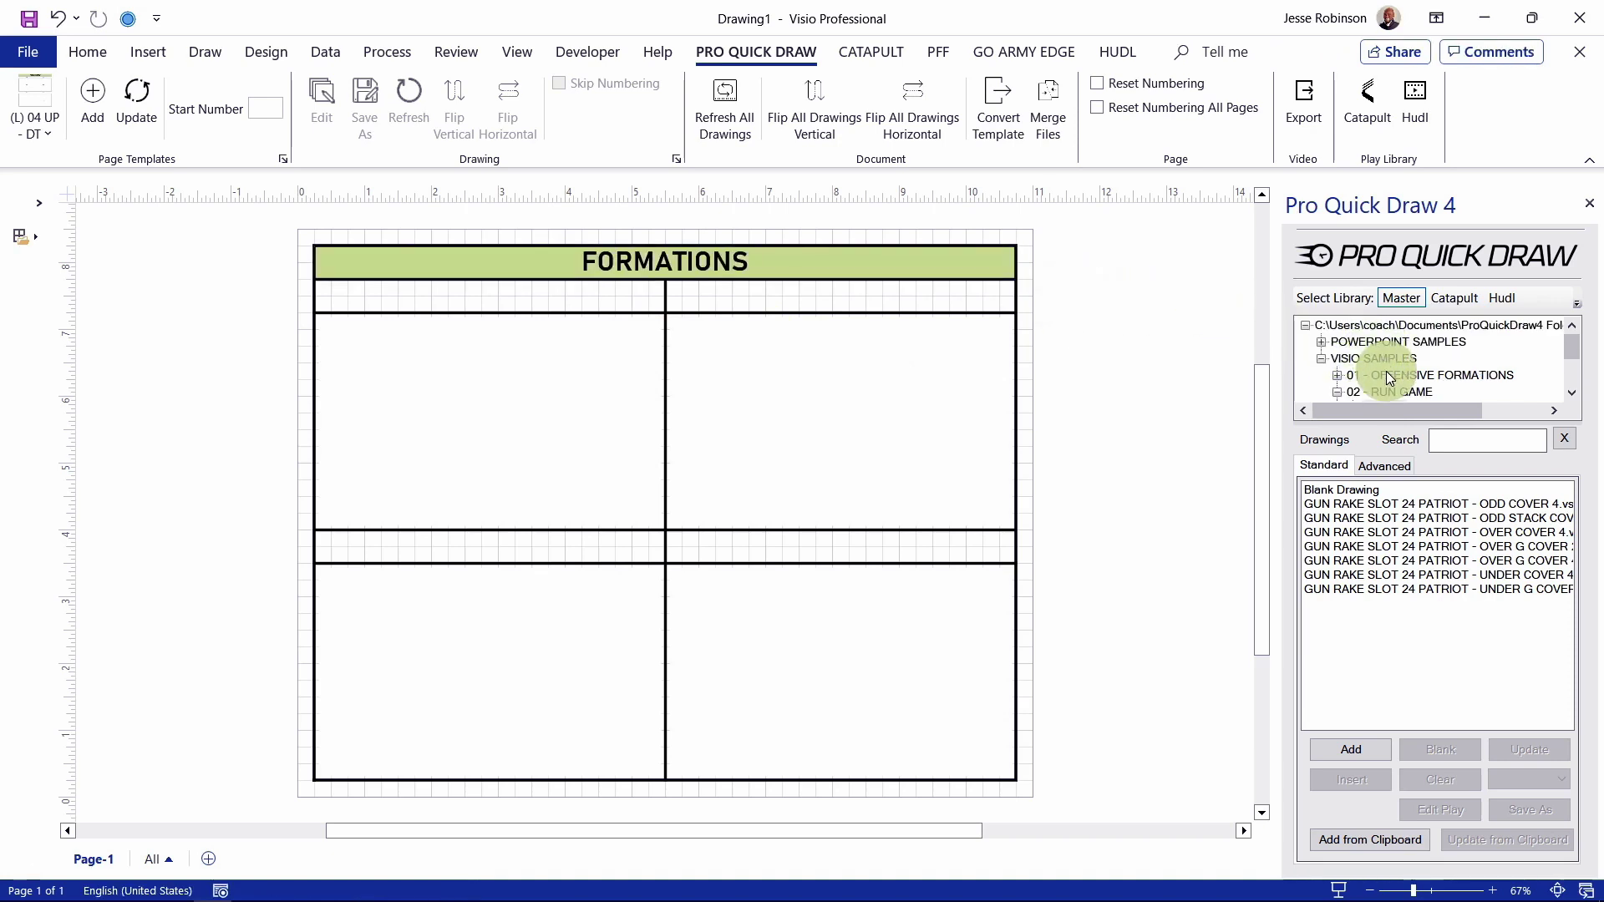
Step: Insert GLOCK LOUIE SLOT from 01 - OFFENSIVE FORMATIONS into both the top-left and top-right cells
left_click(1386, 371)
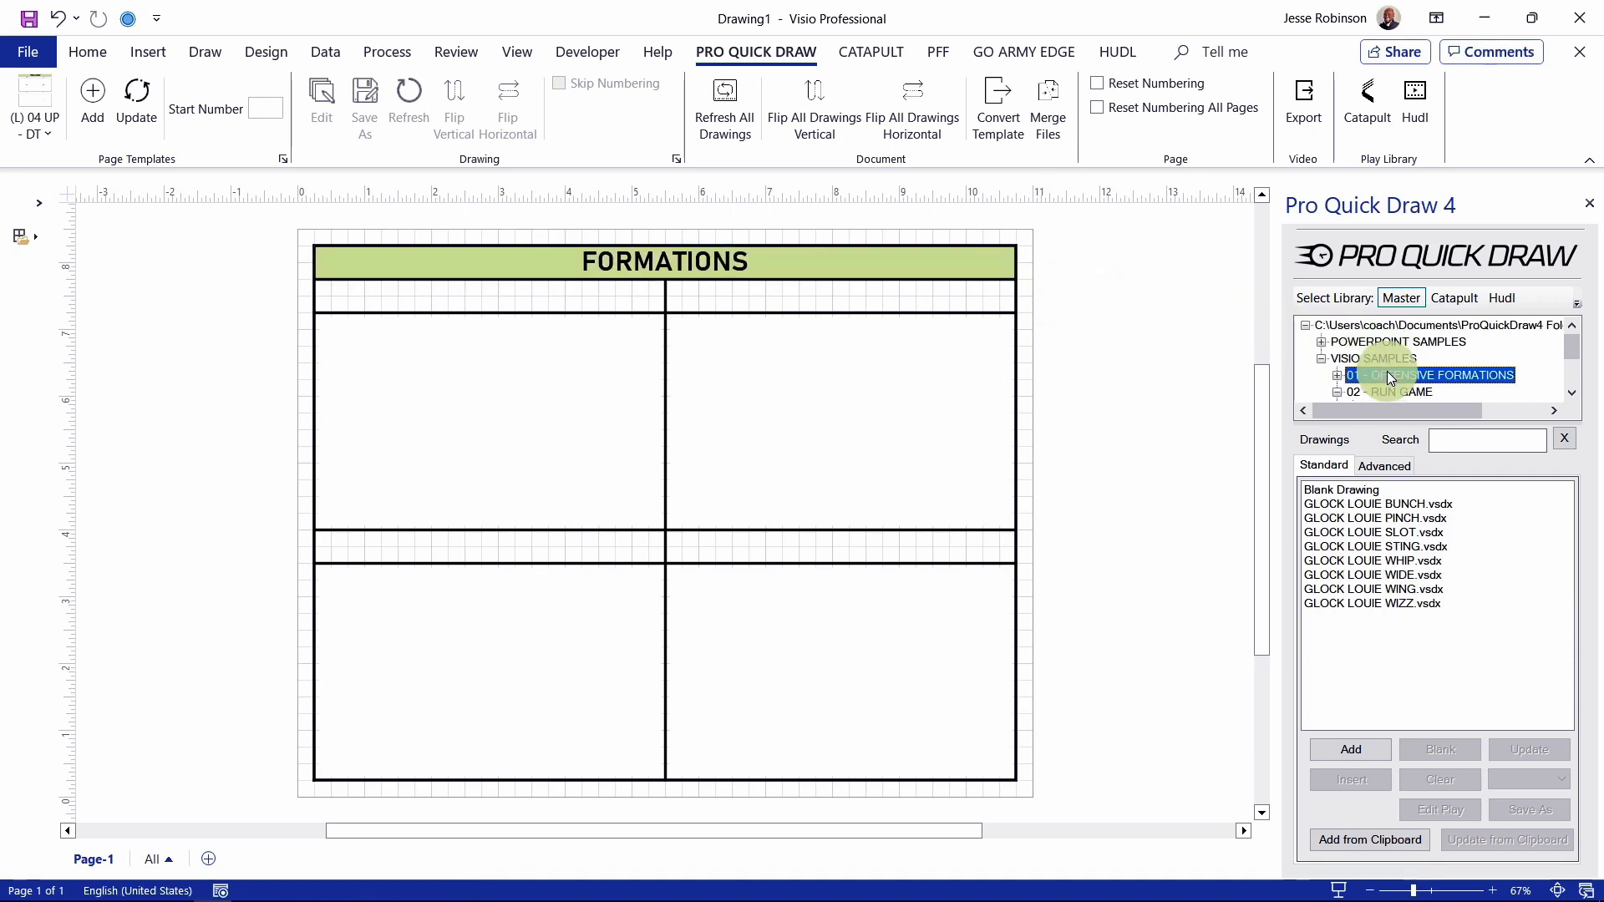
left_click(1362, 532)
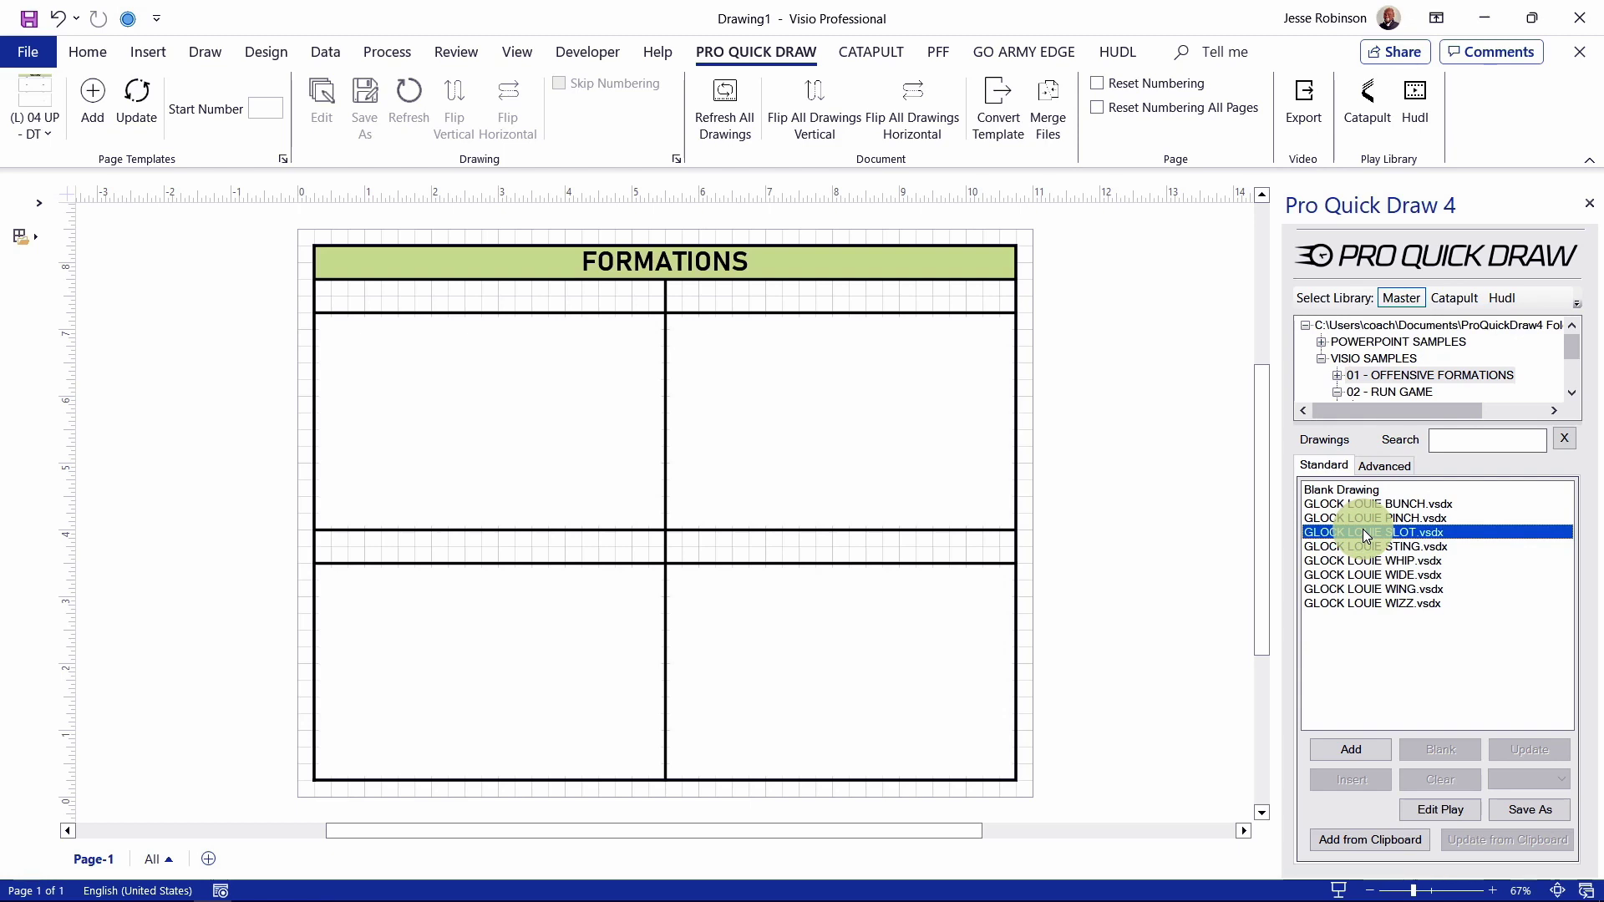
left_click(1356, 749)
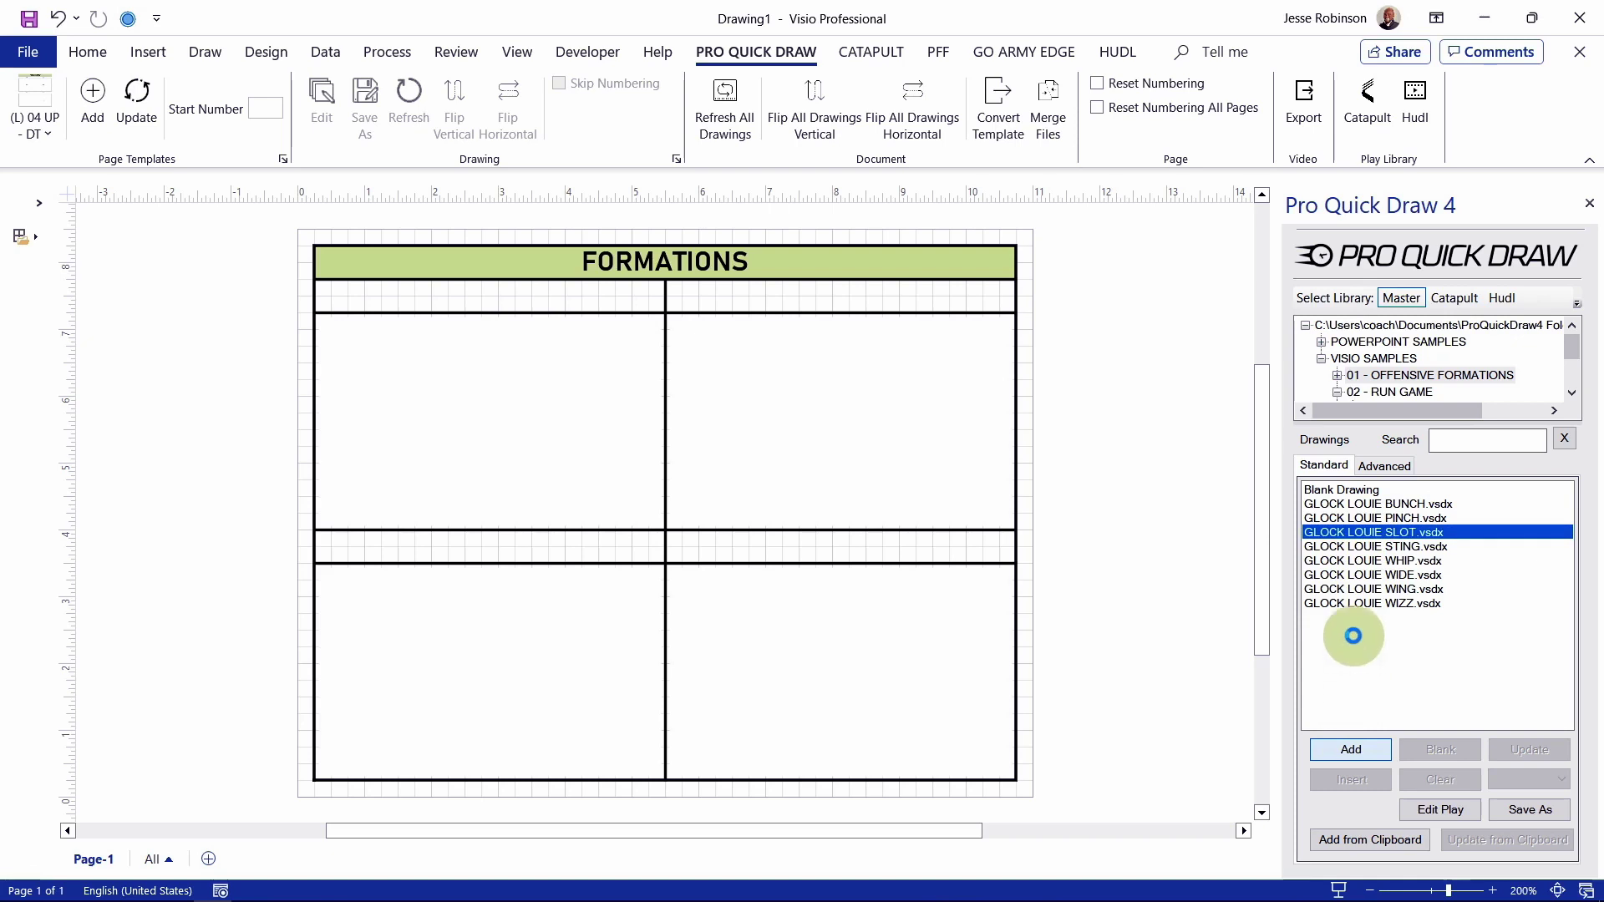
double_click(1373, 533)
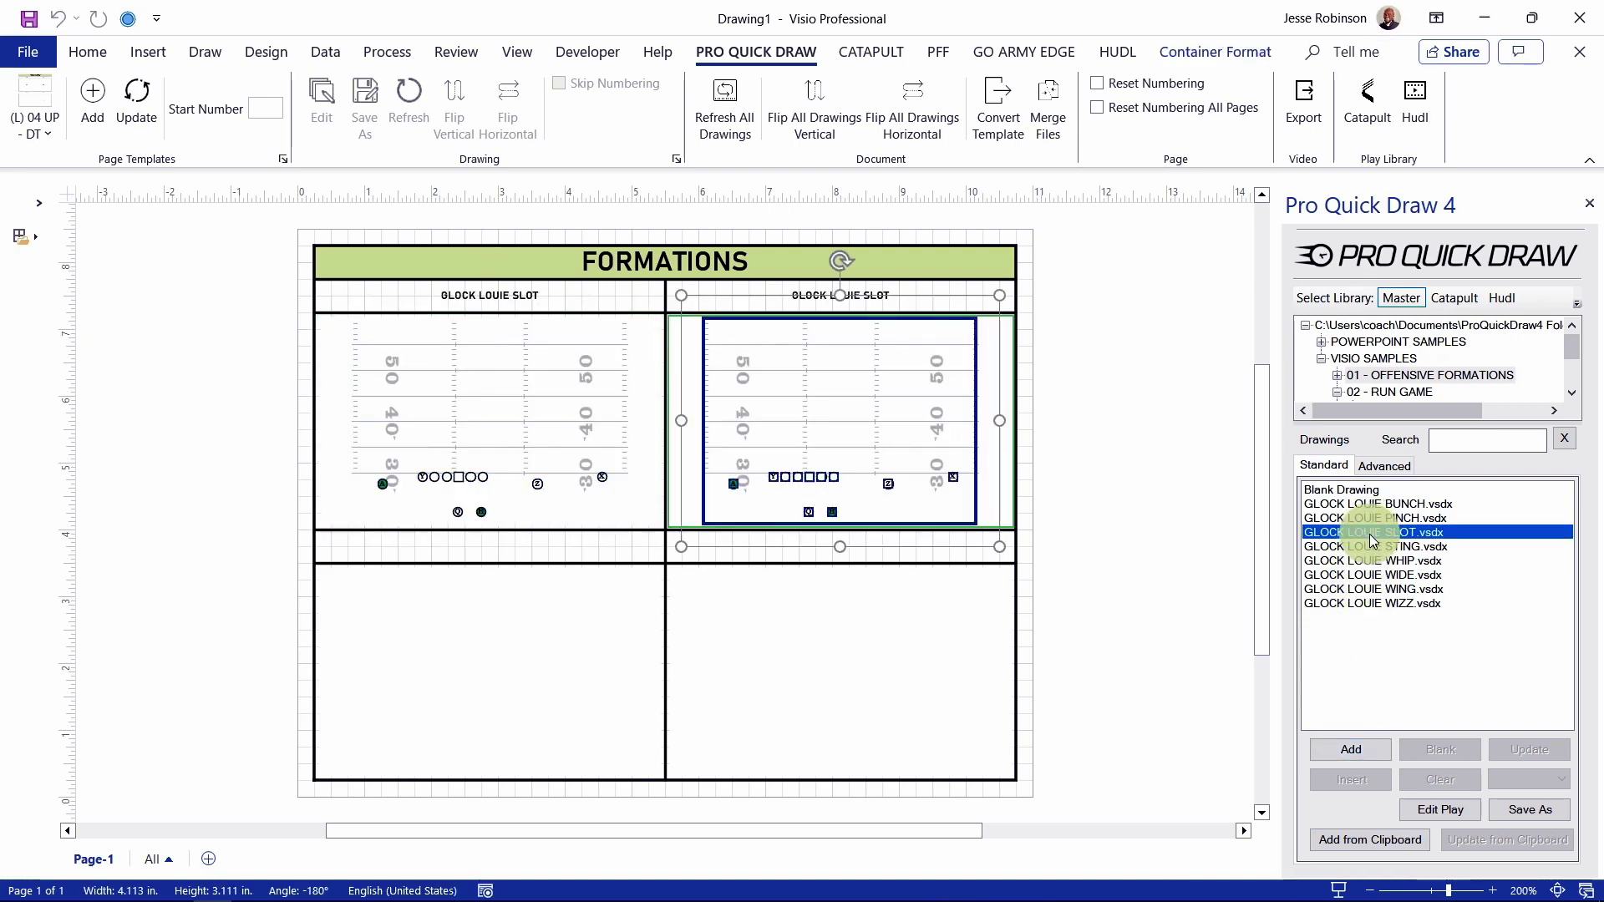
left_click(1187, 529)
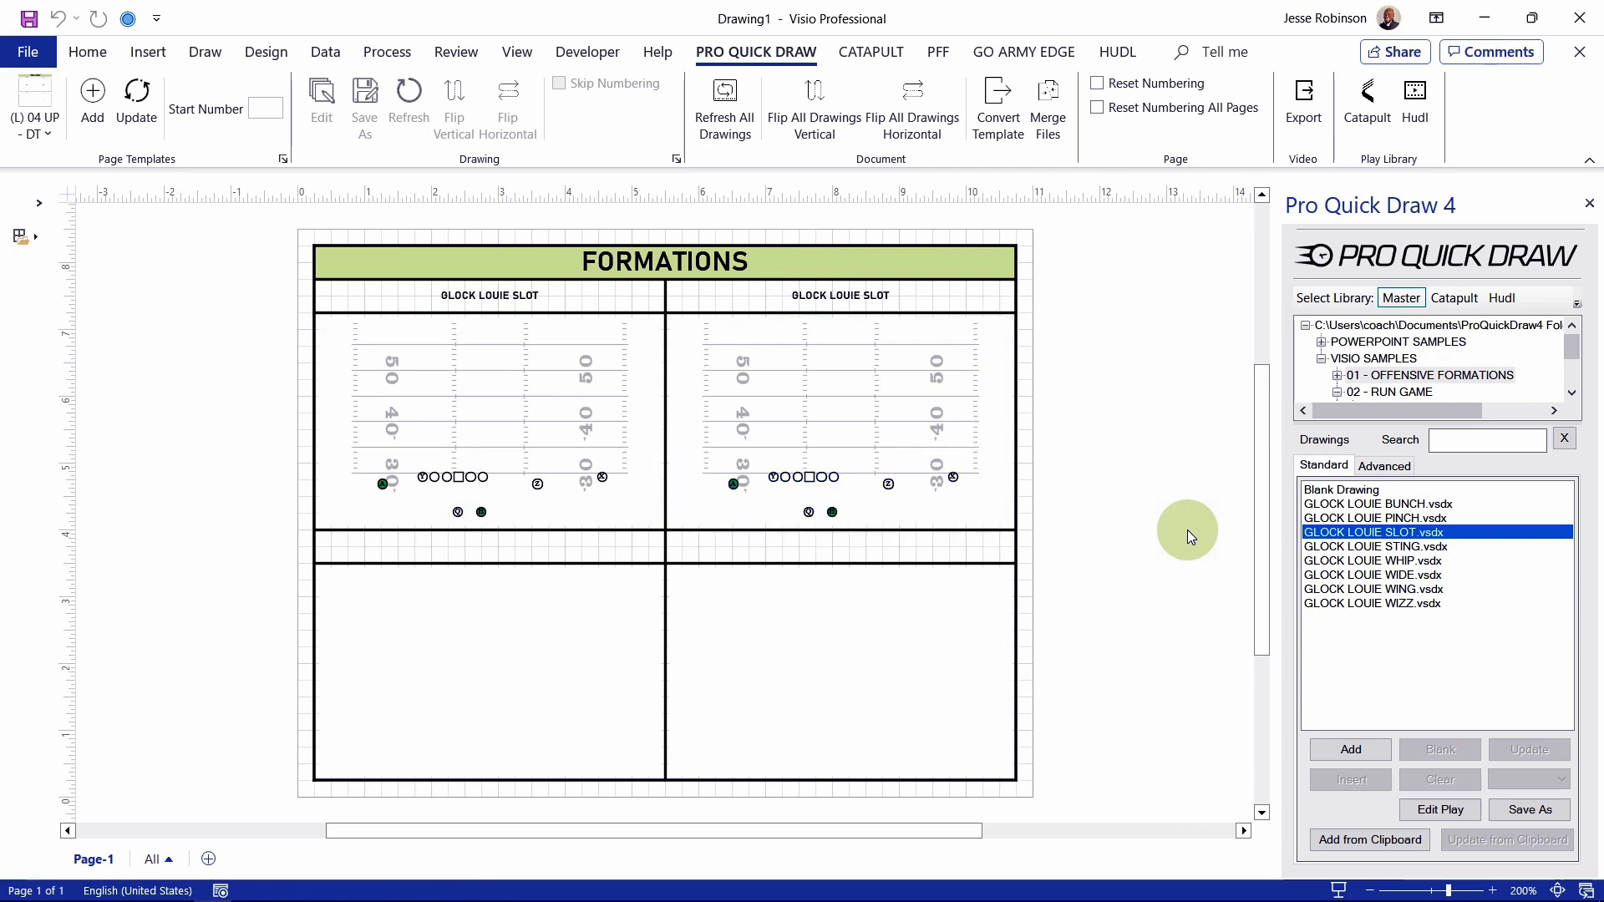
left_click(972, 408)
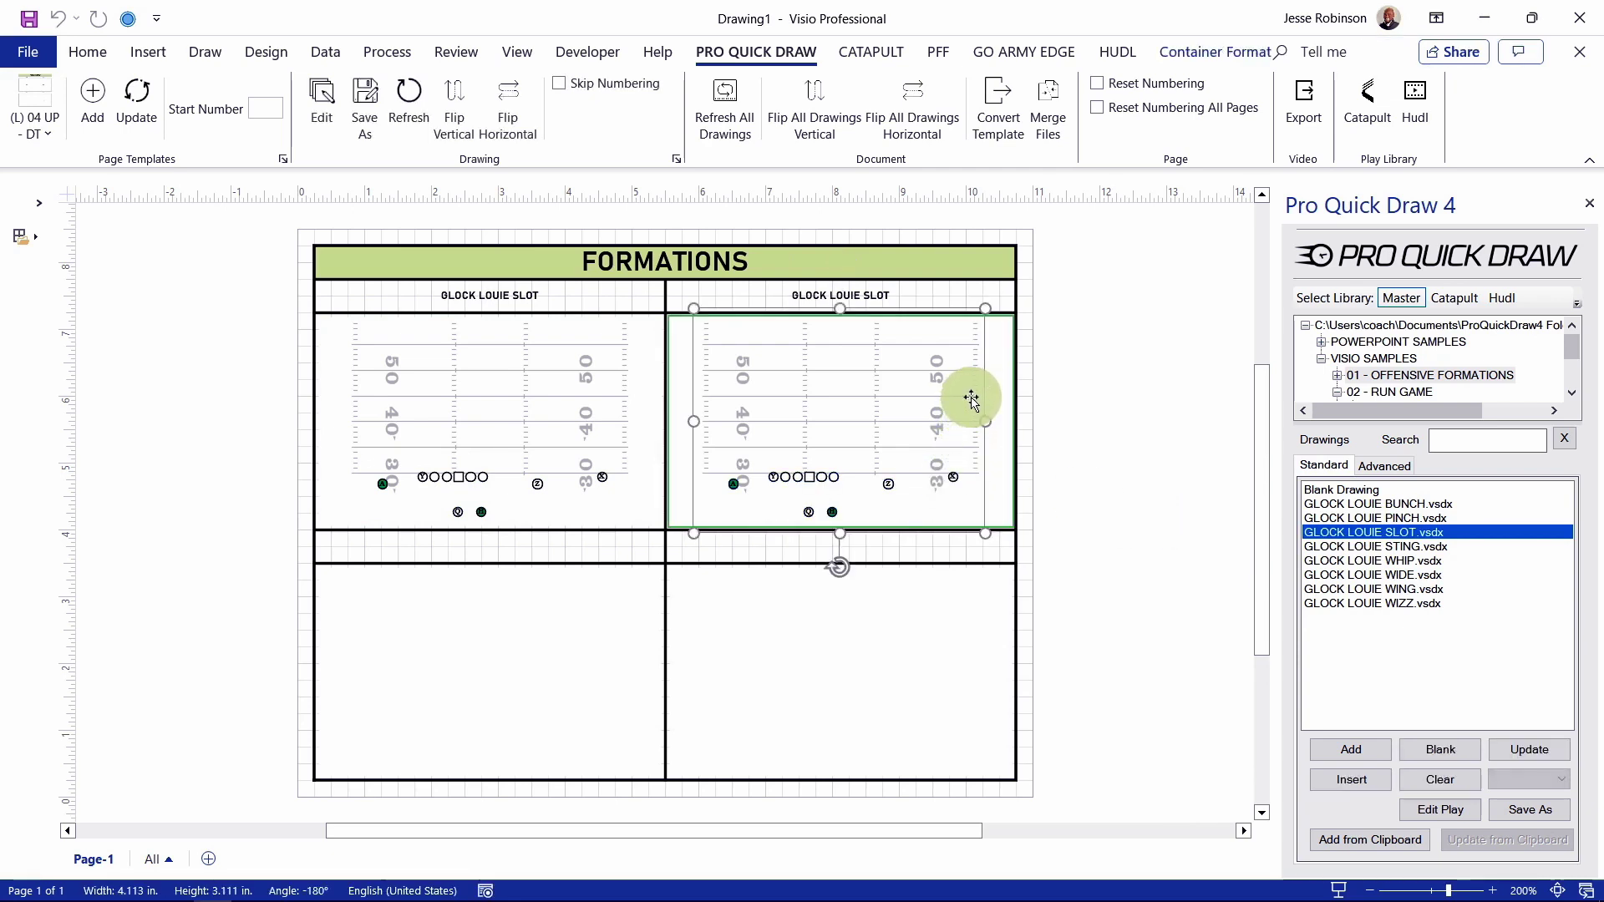
Step: Clear the top-right cell and open the top-left GLOCK LOUIE SLOT play for editing
left_click(1438, 780)
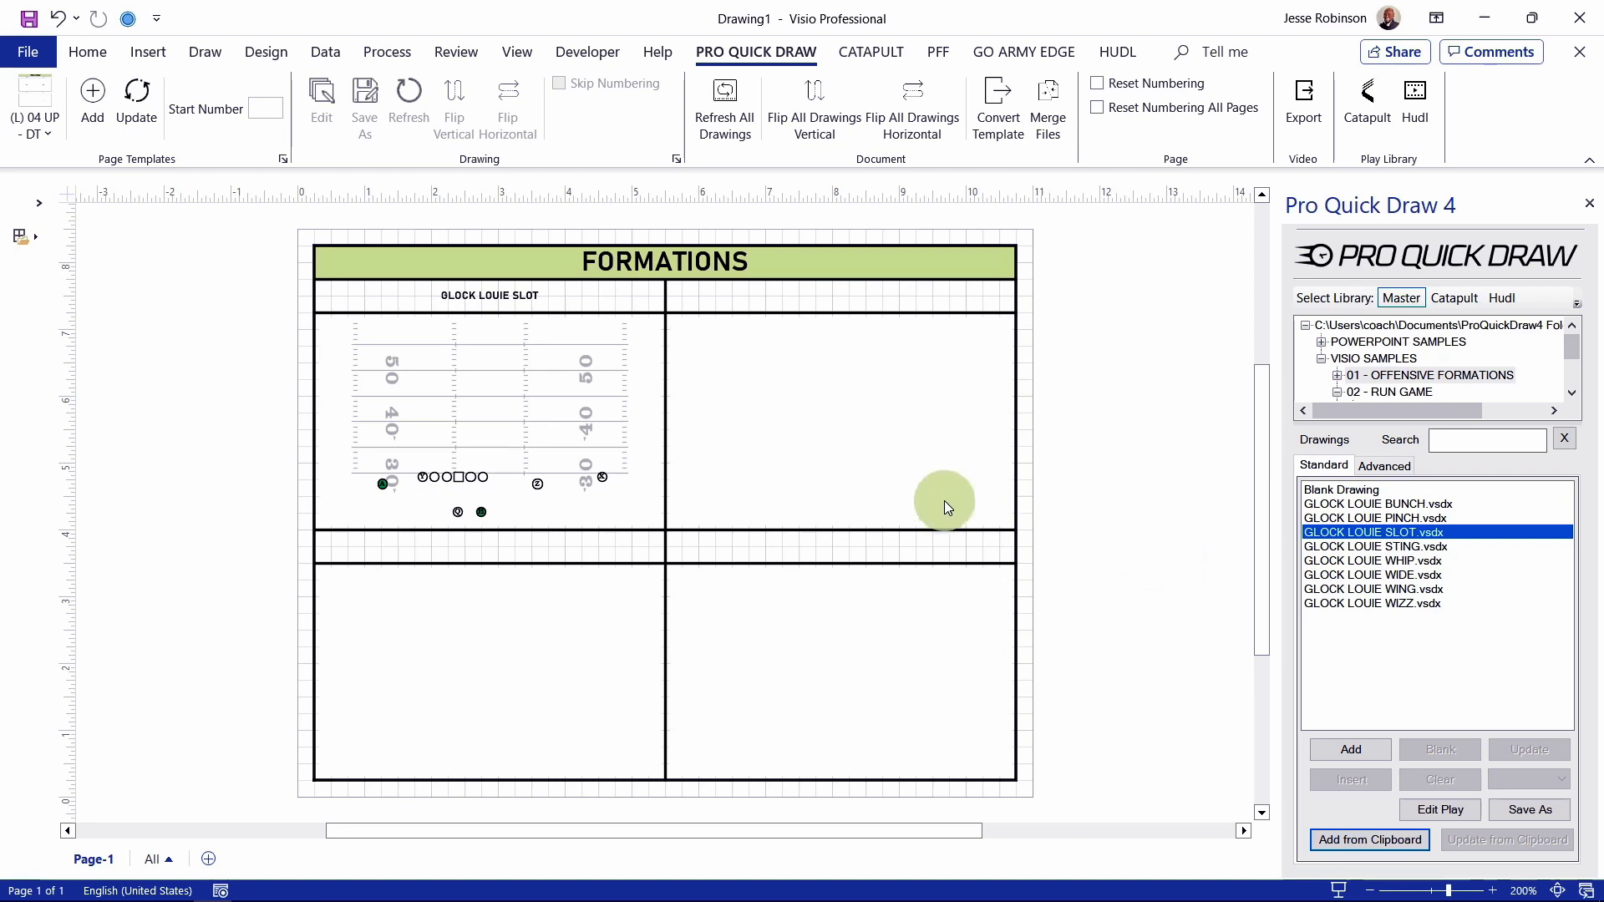
left_click(457, 478)
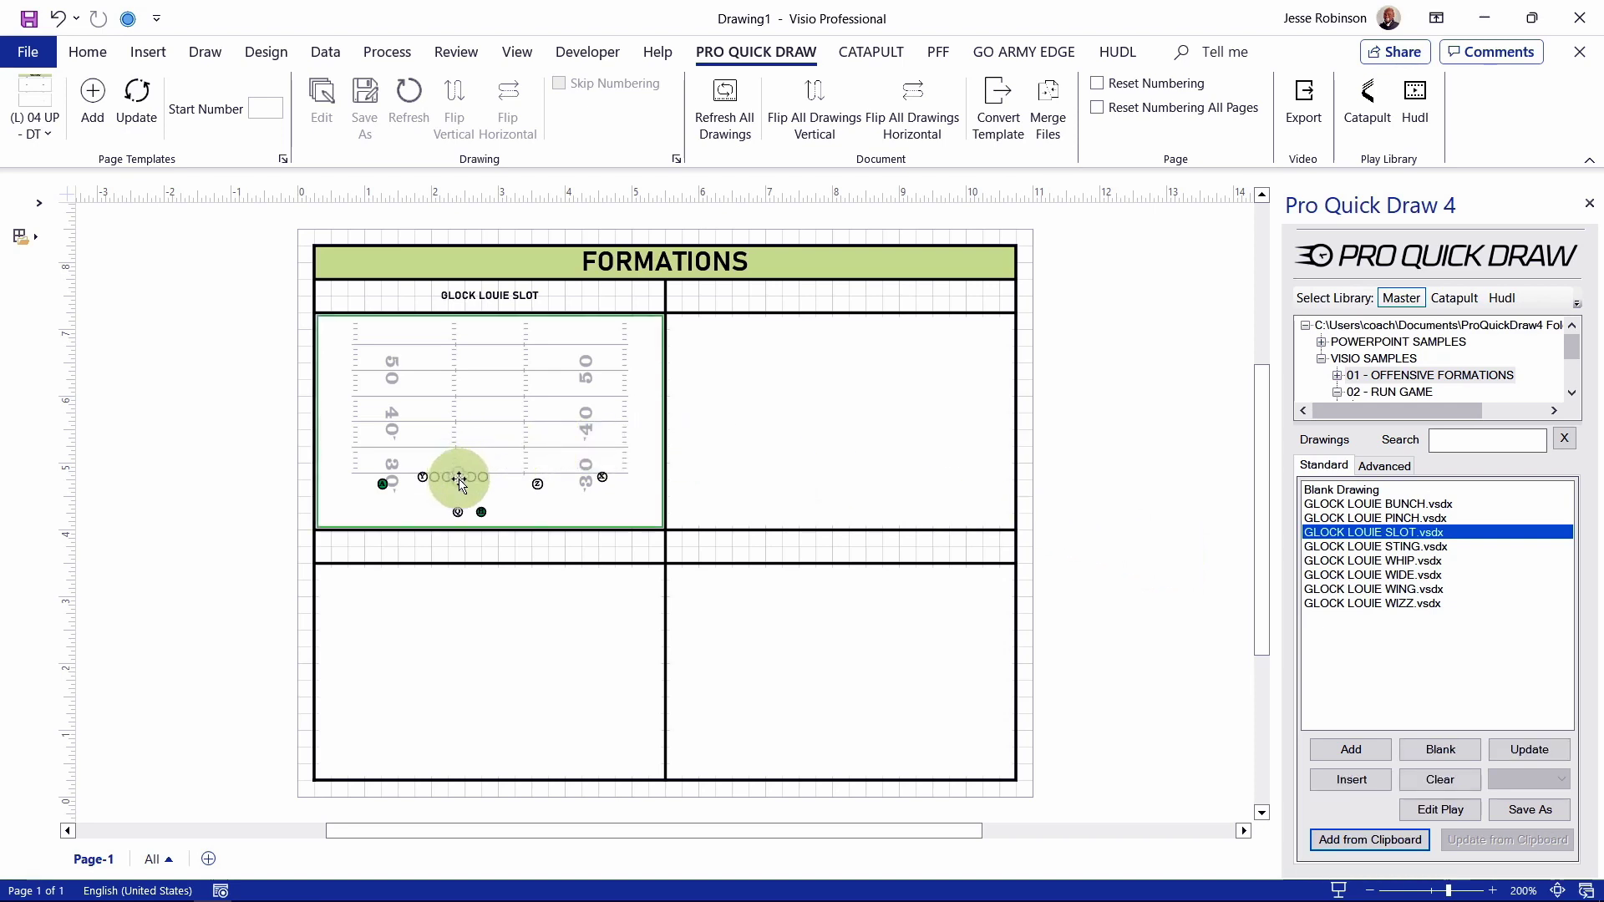
left_click(459, 479)
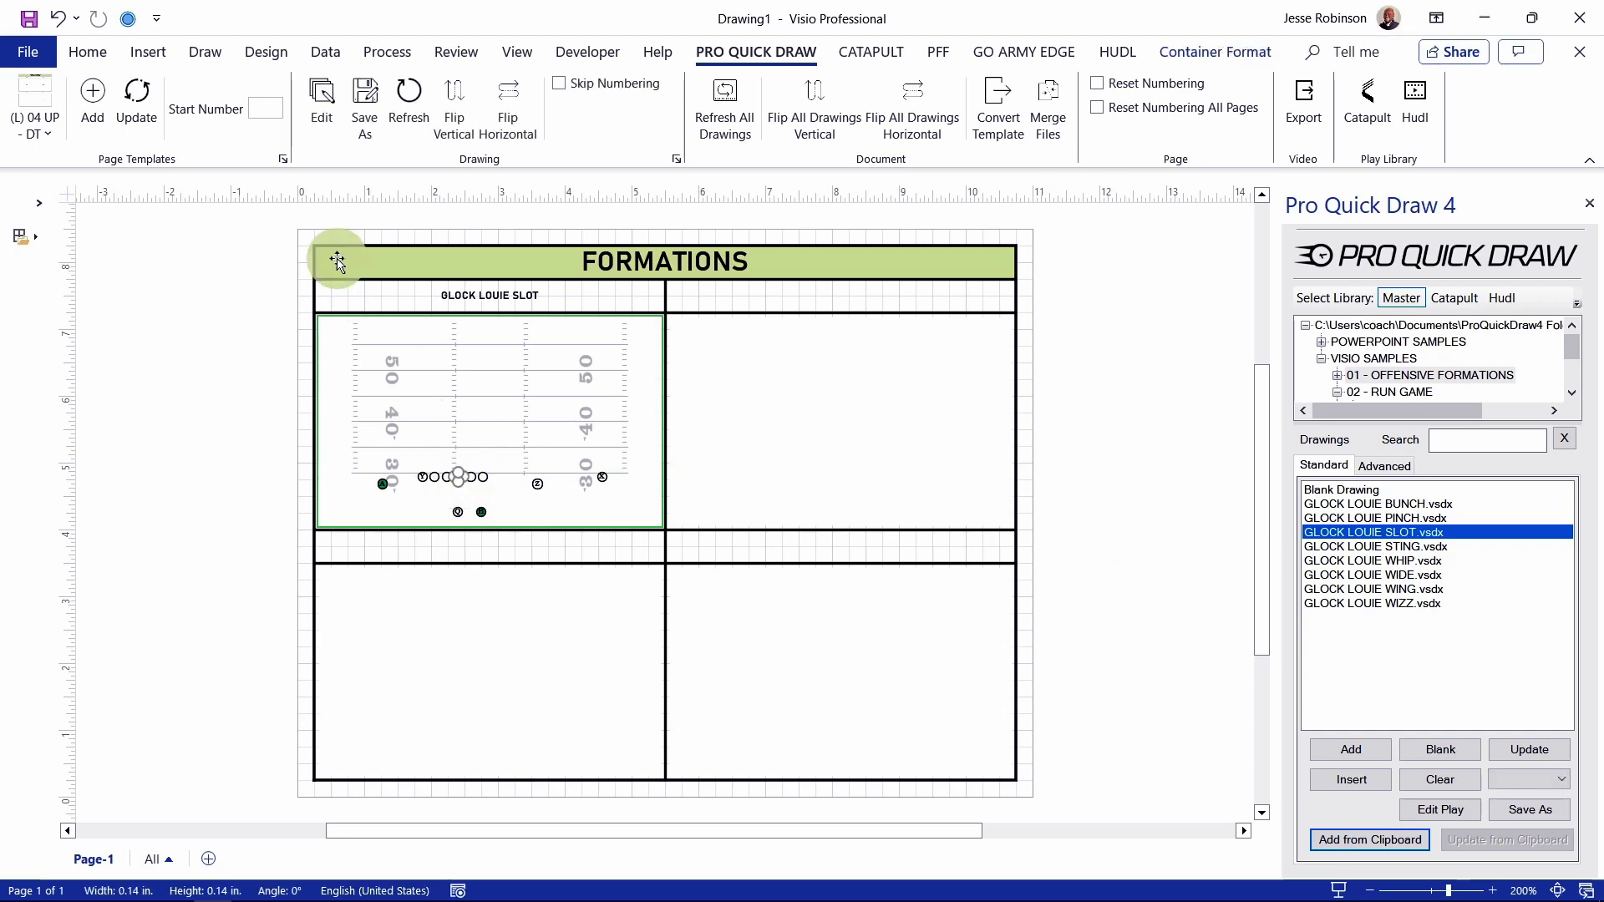
left_click(324, 97)
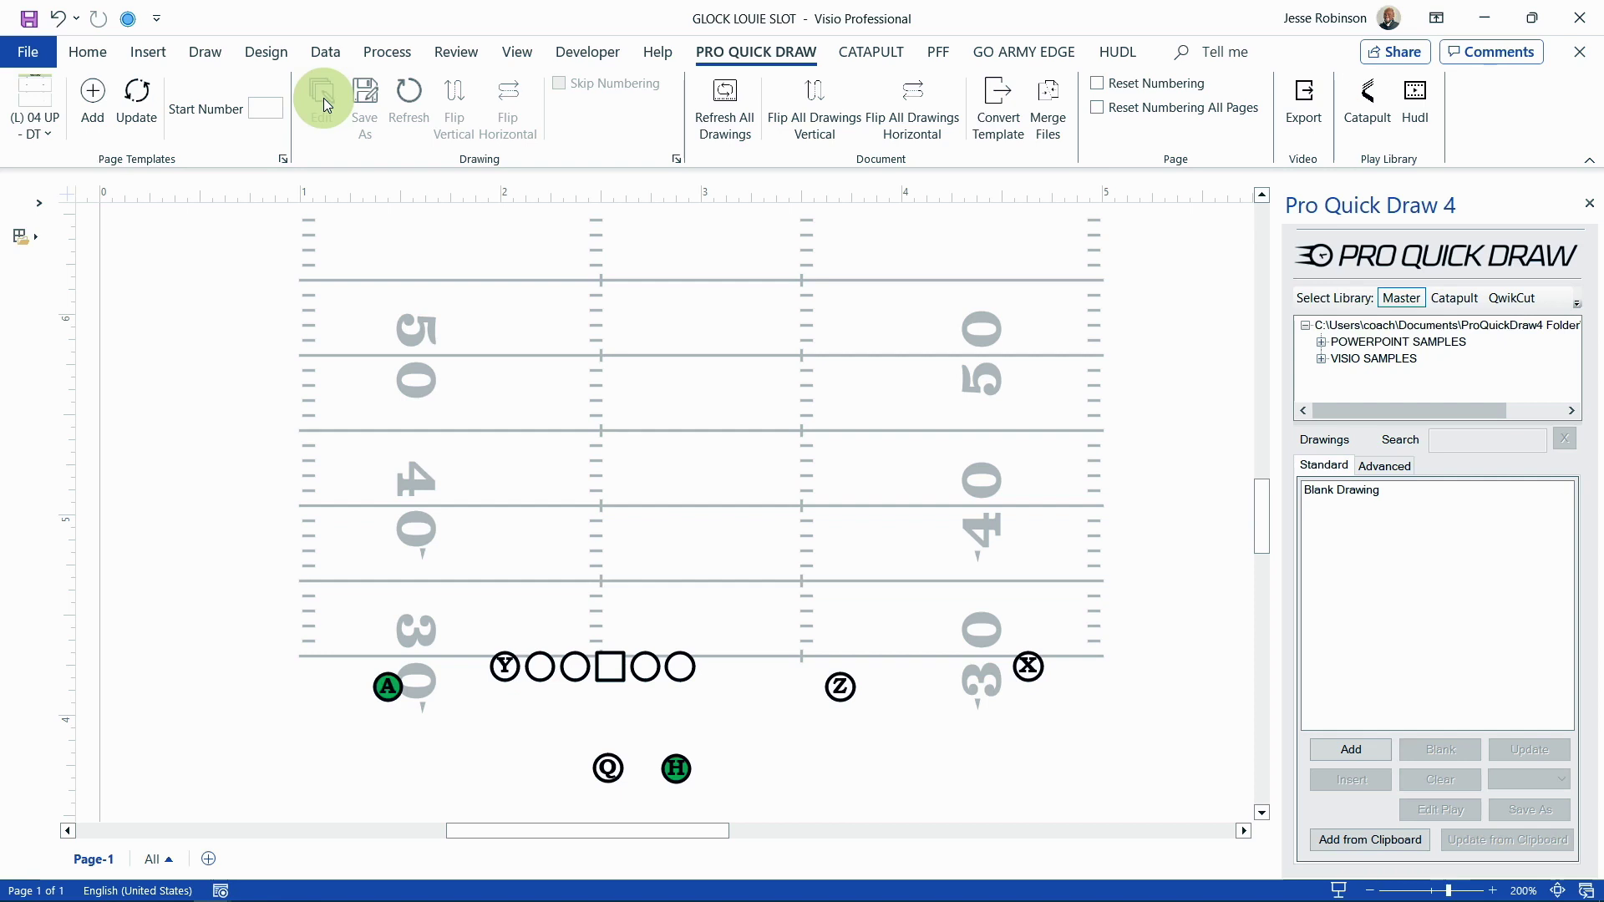
Step: Fill the A, Z and X players red
left_click(388, 688)
left_click(839, 687, "shift")
left_click(1029, 667, "shift")
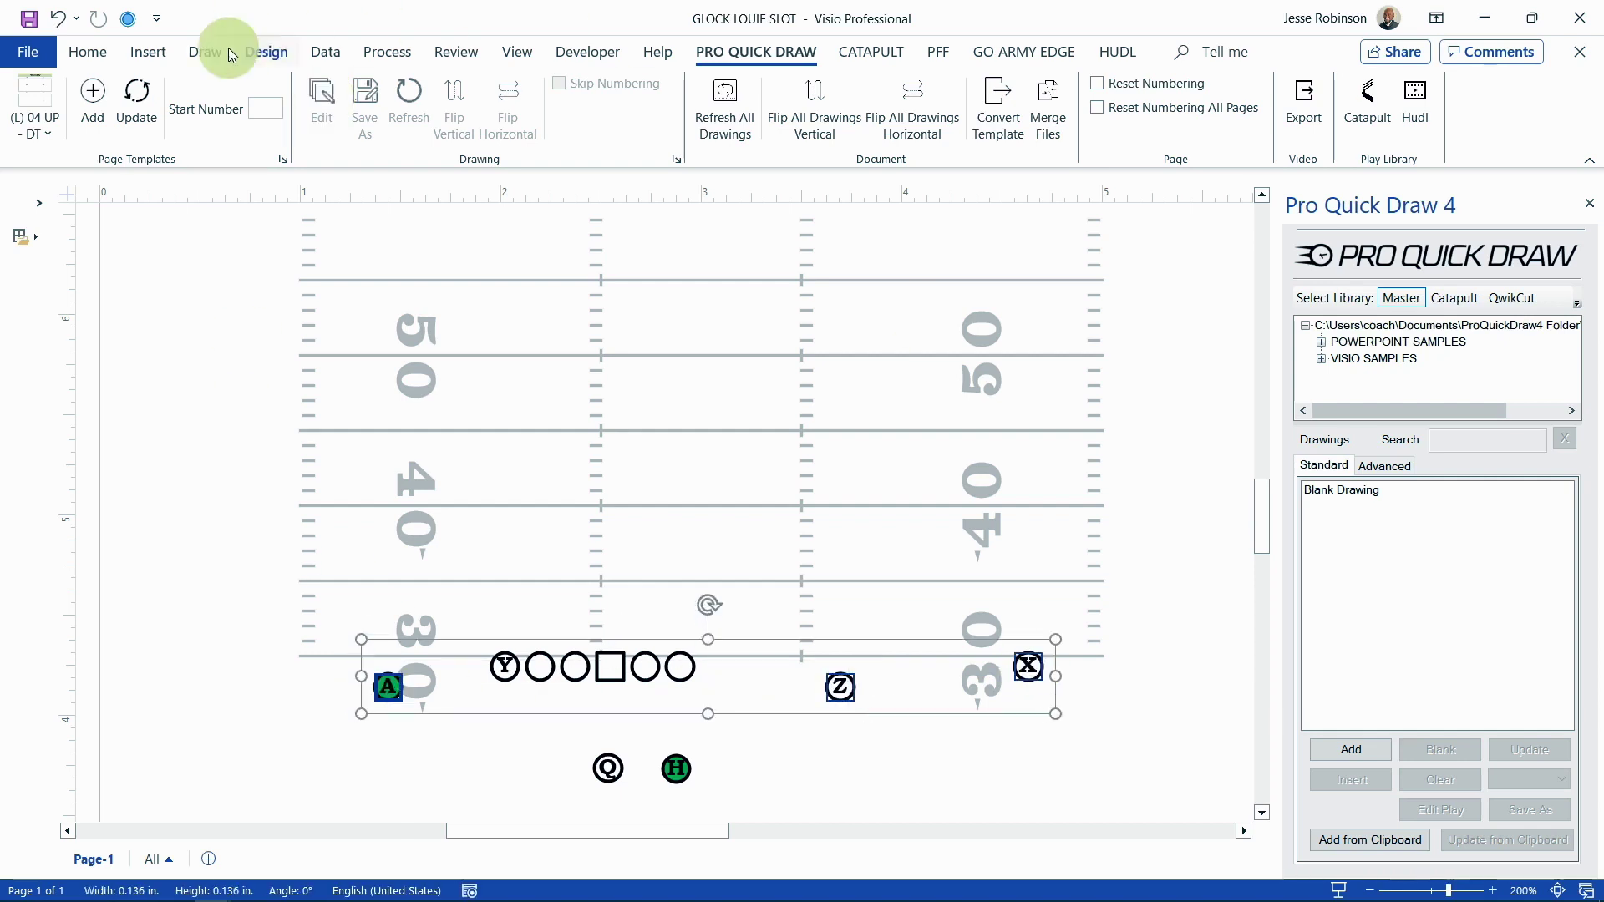
left_click(88, 52)
left_click(838, 90)
left_click(812, 365)
Step: Fill the Y player yellow, then close the play window and save the changes
left_click(505, 666)
left_click(833, 81)
left_click(845, 364)
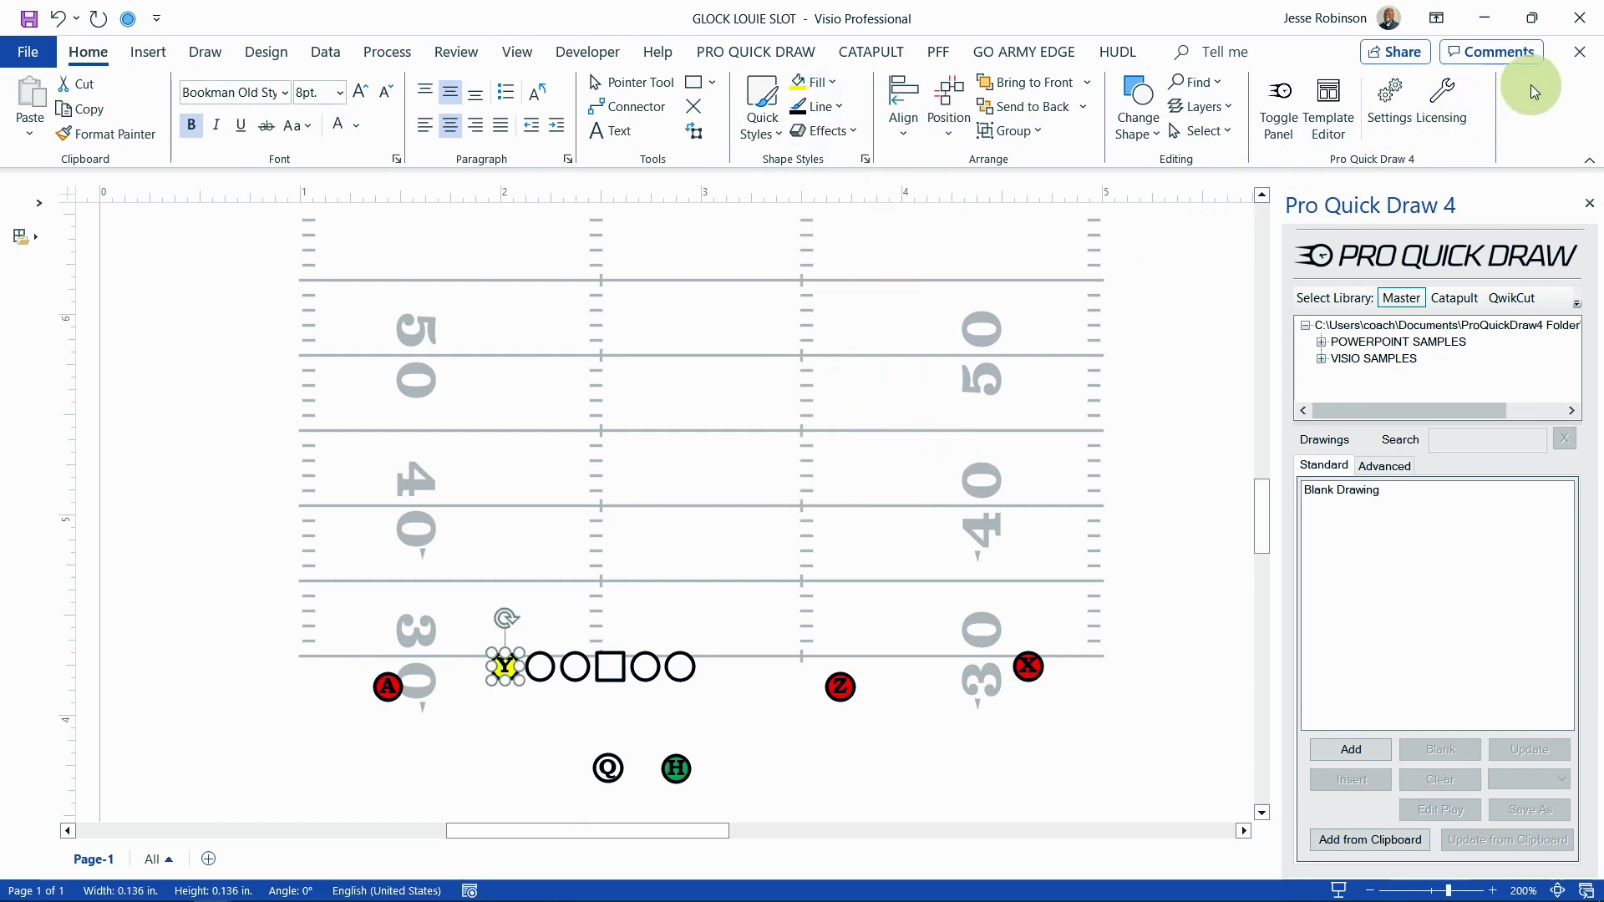
left_click(1579, 52)
left_click(752, 489)
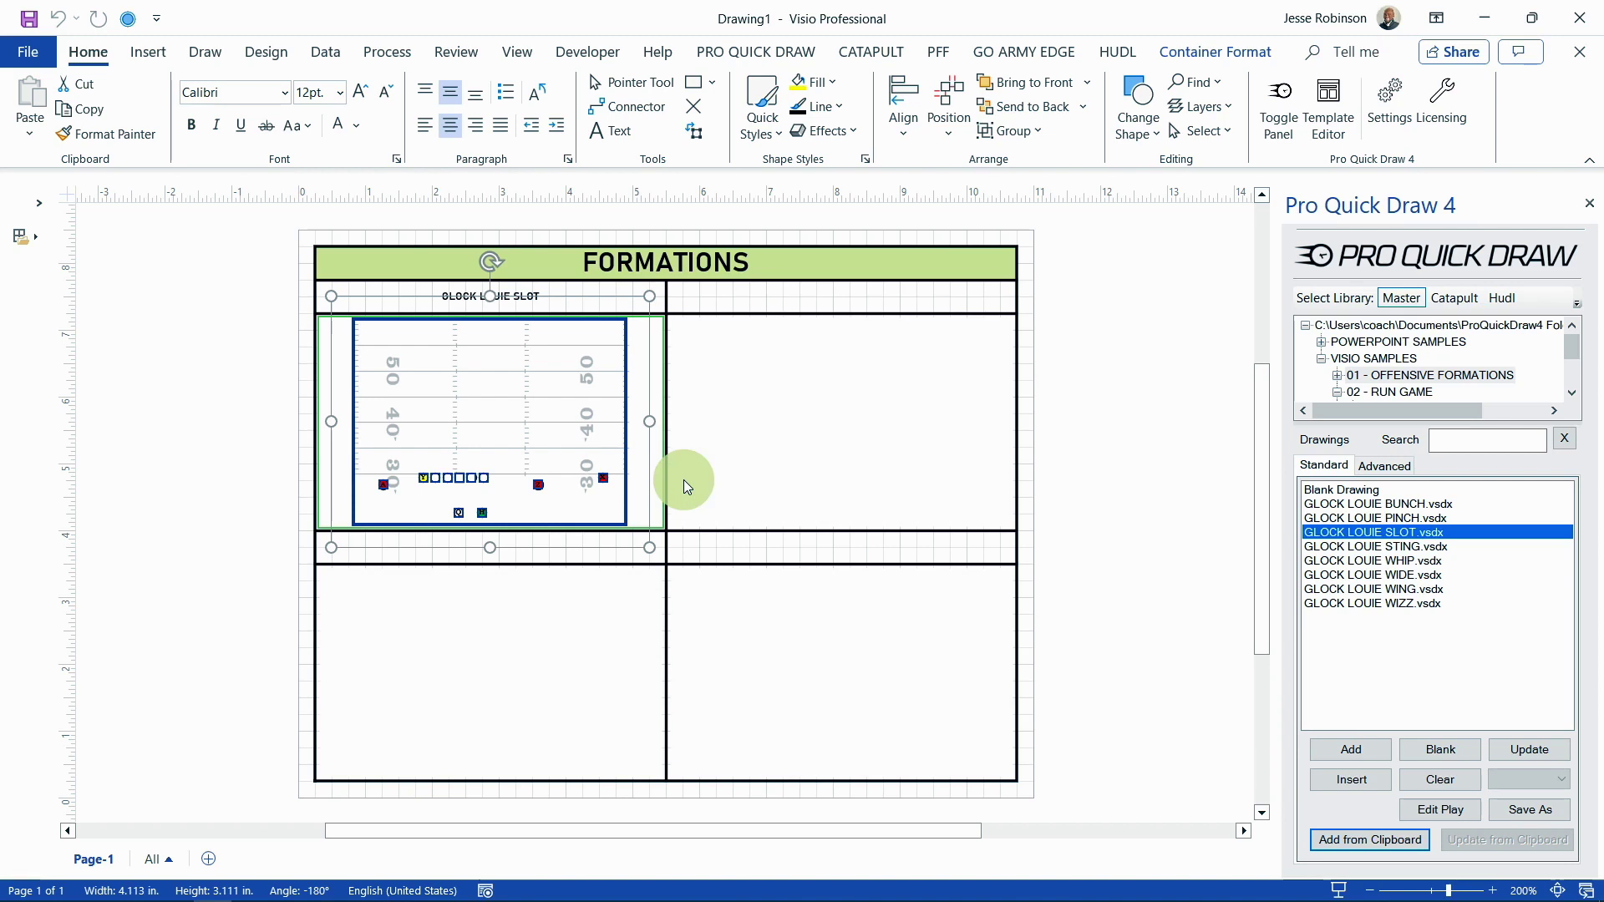
Step: Insert the recolored GLOCK LOUIE SLOT.vsdx into the top-right cell and select that drawing
left_click(698, 473)
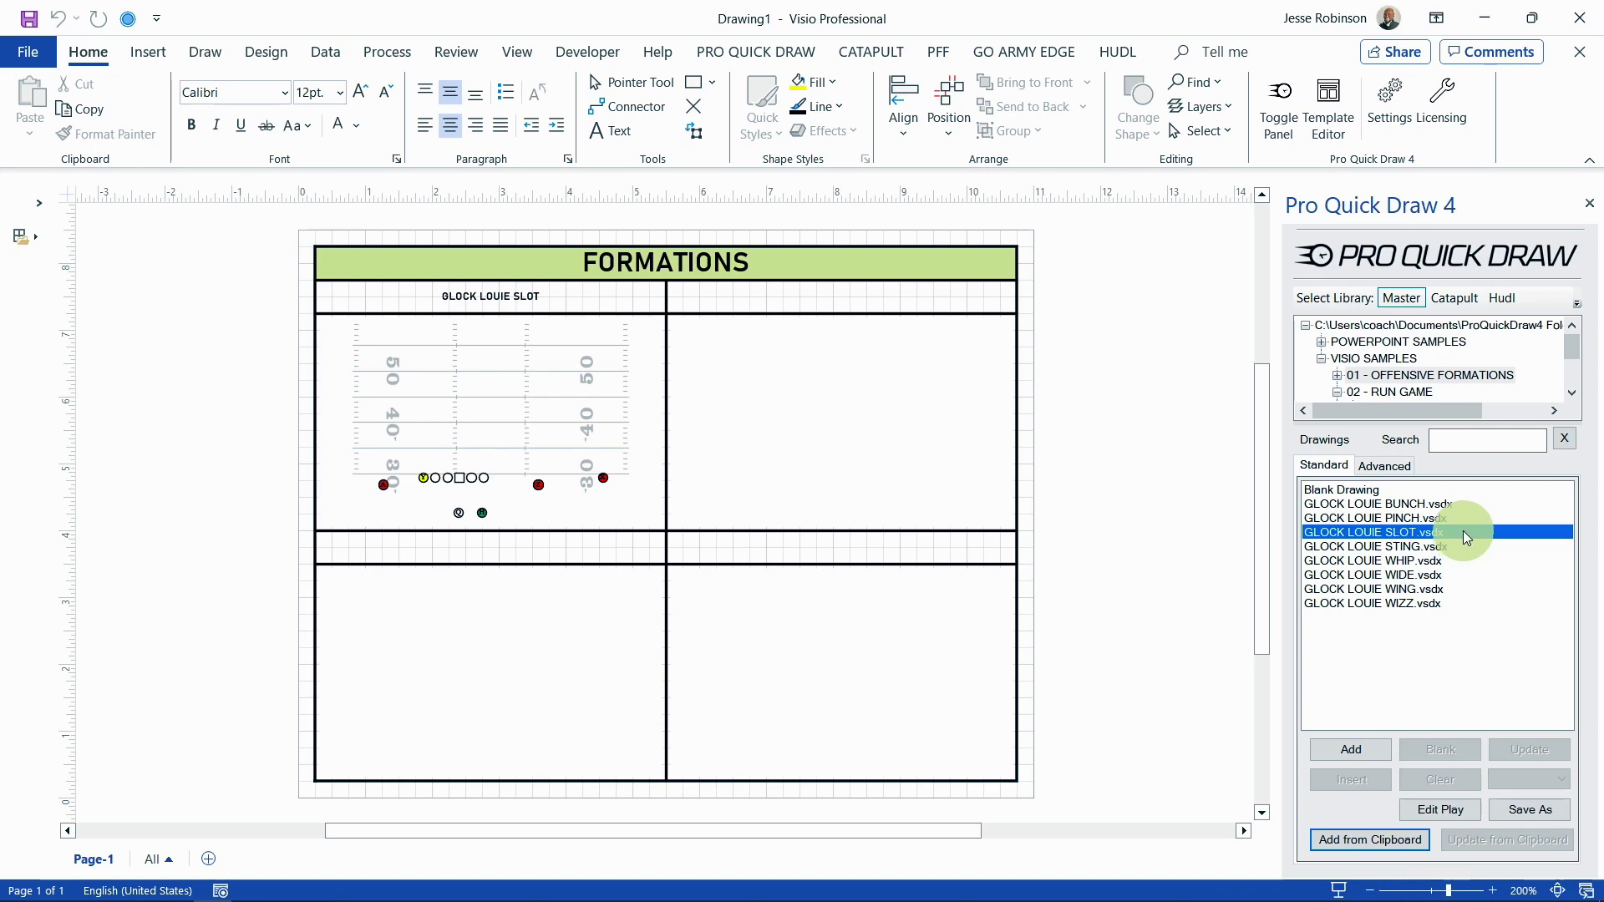
double_click(1464, 530)
left_click(1128, 449)
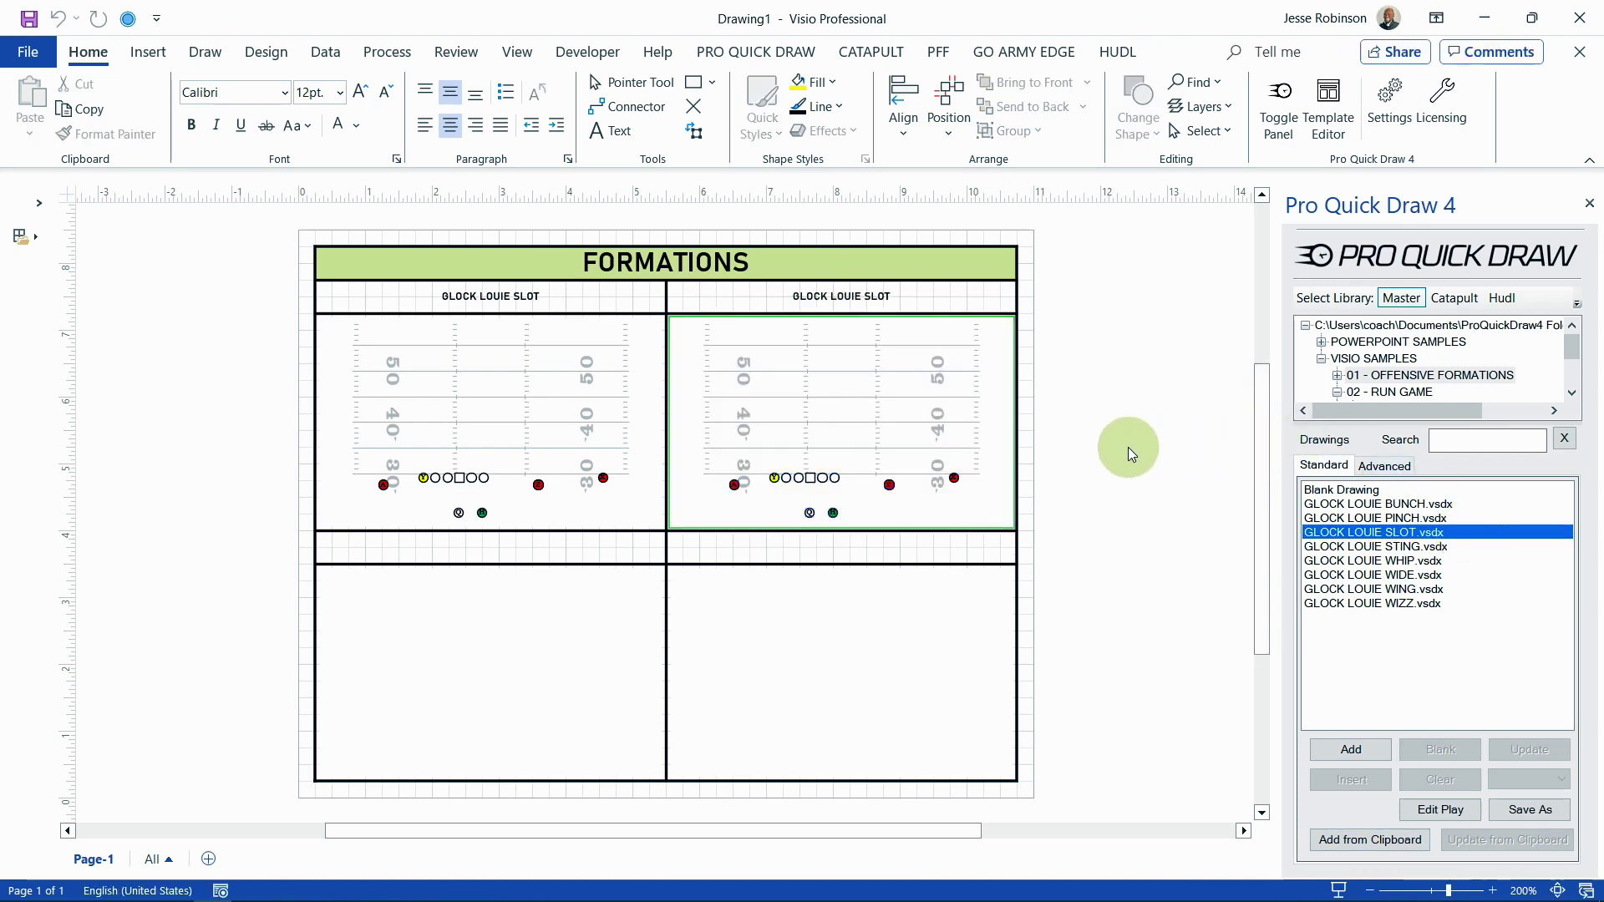
left_click(904, 487)
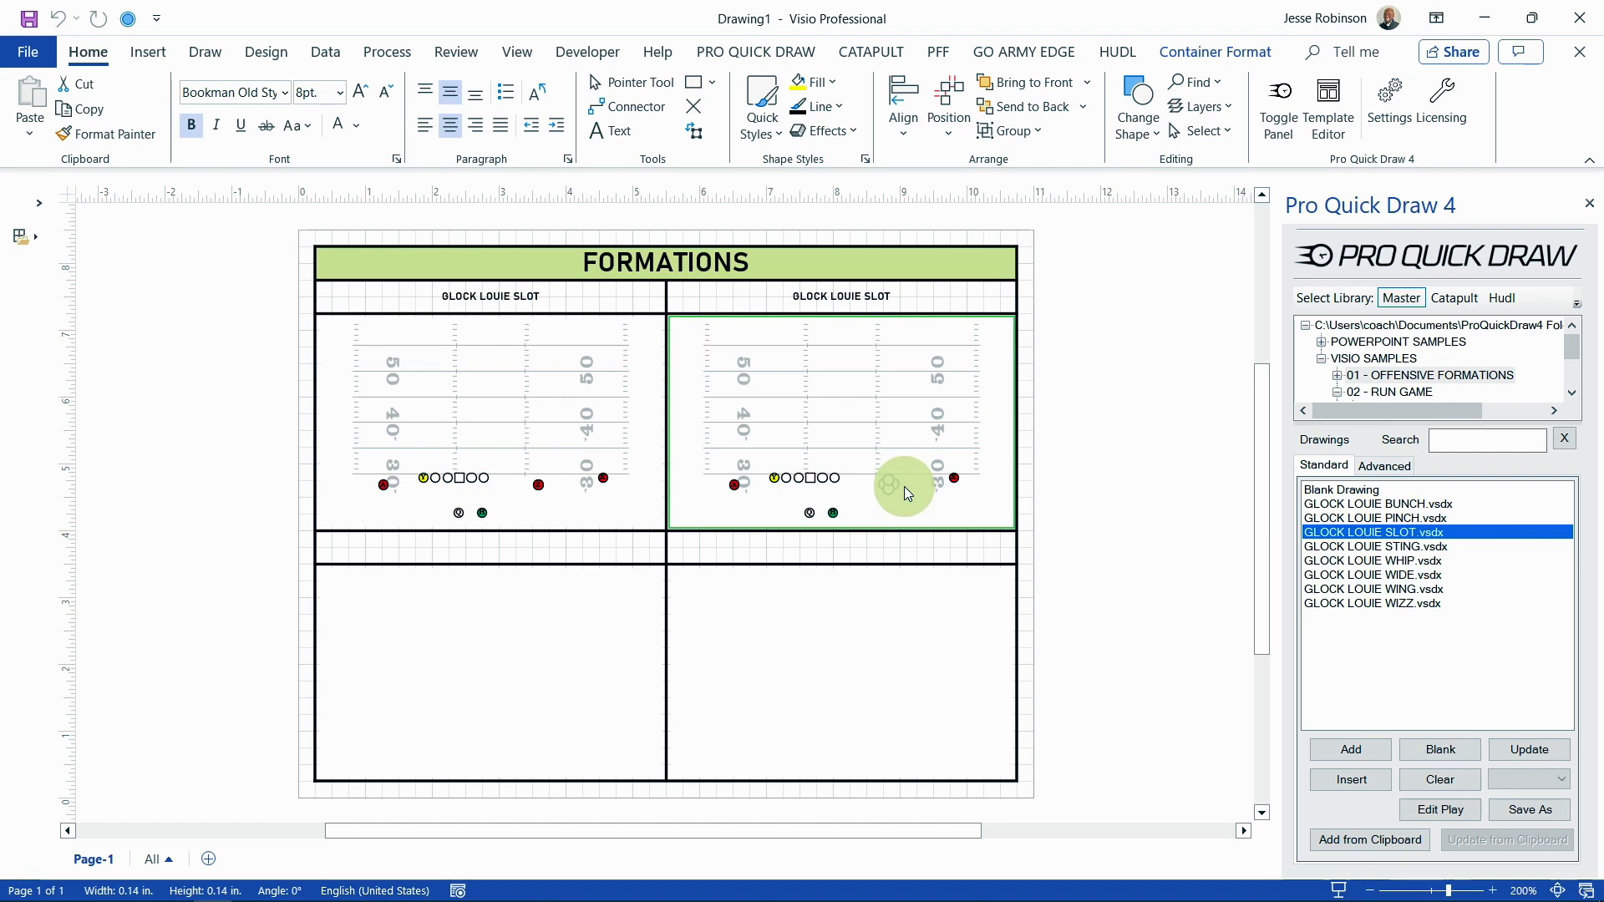
left_click(719, 53)
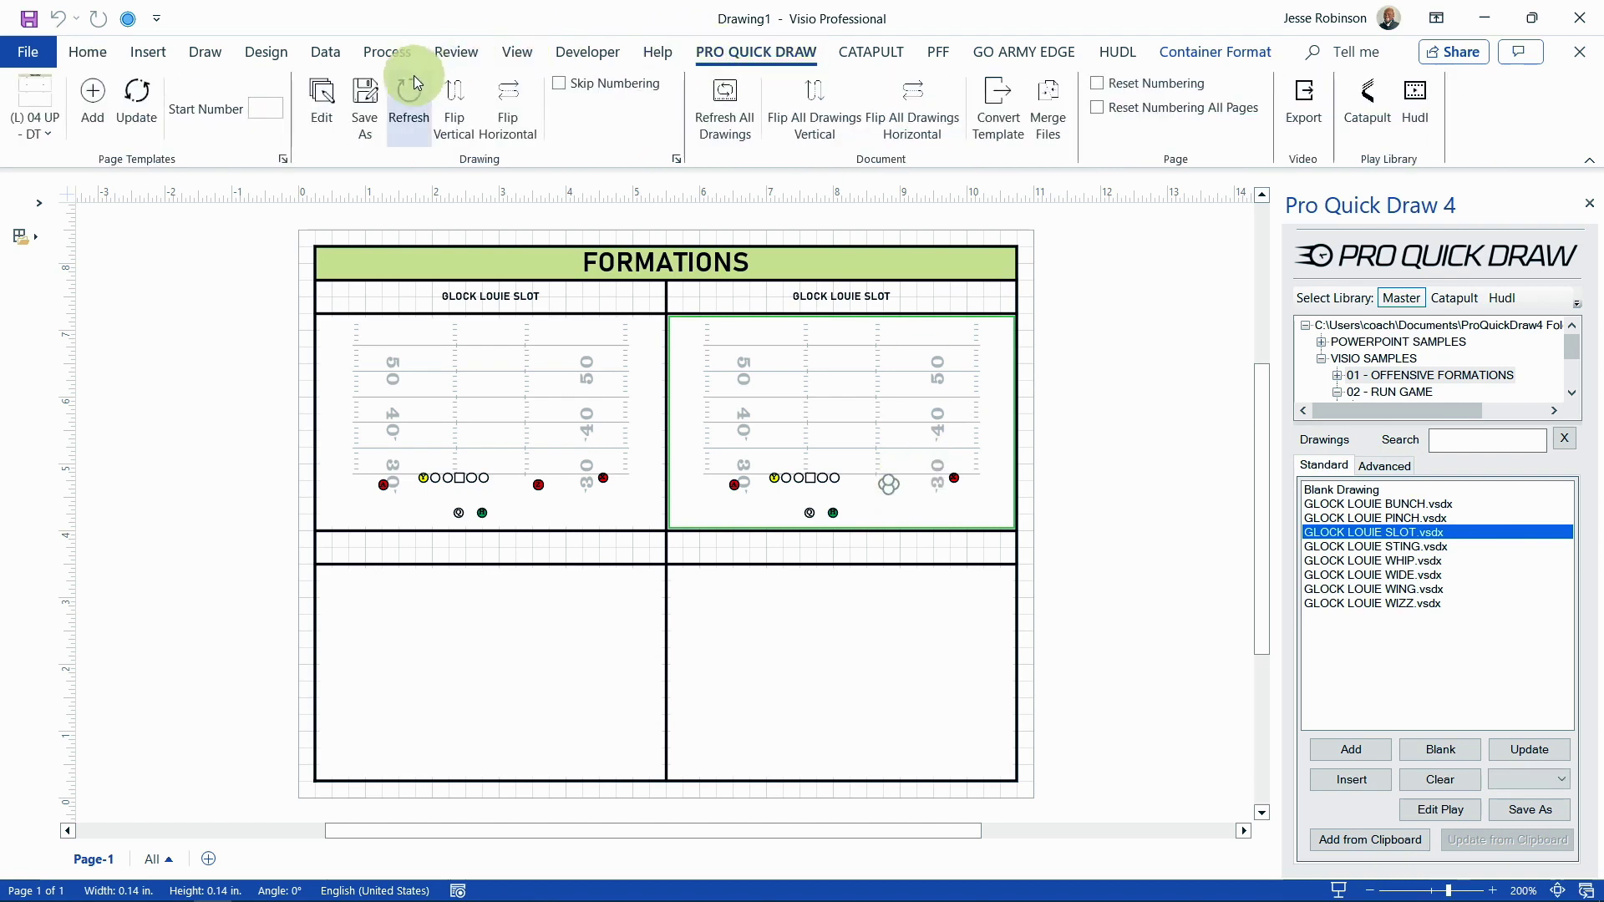
Step: Save the top-right play as TREY LOUIE SLOT, replacing GLOCK in the file name
left_click(365, 94)
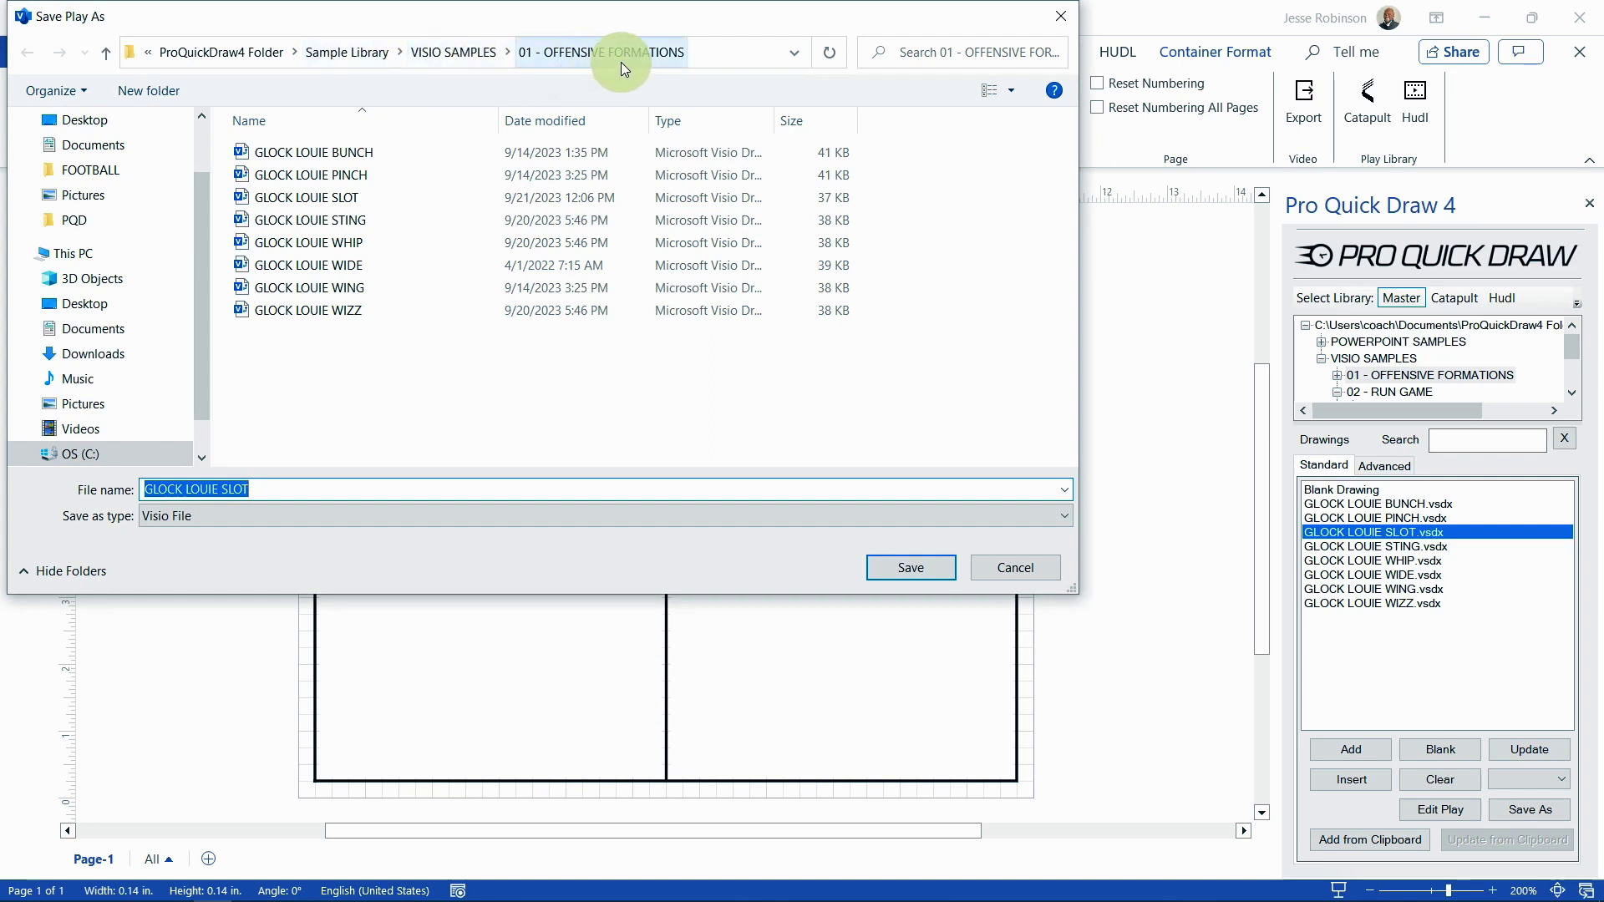
left_click(182, 489)
left_click_drag(182, 489, 132, 488)
type("TREY")
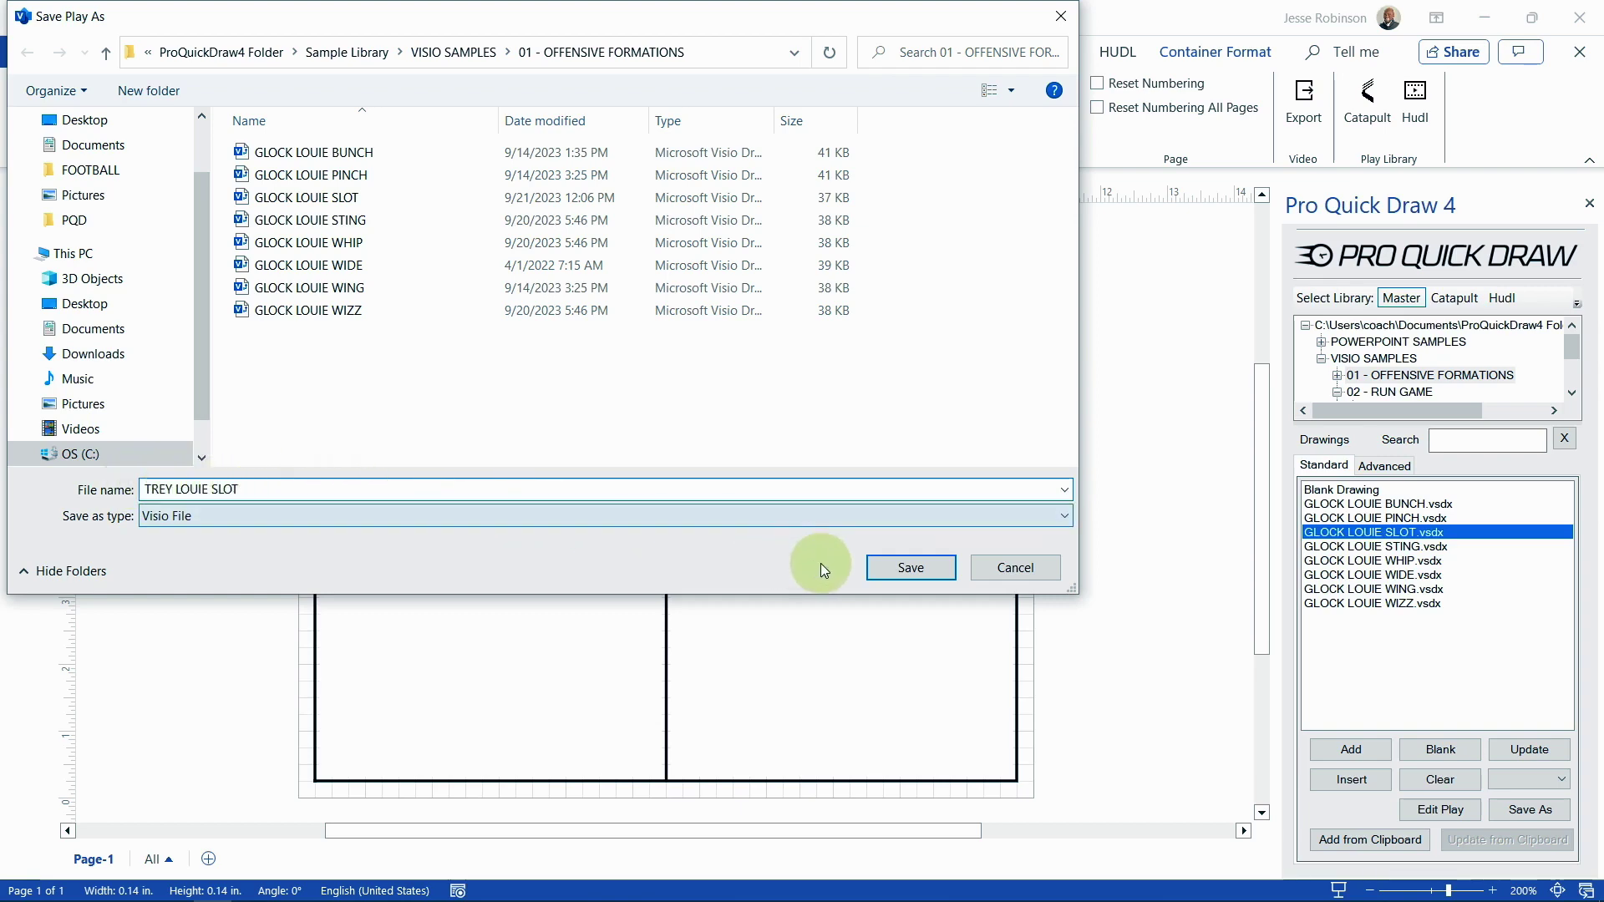
left_click(888, 568)
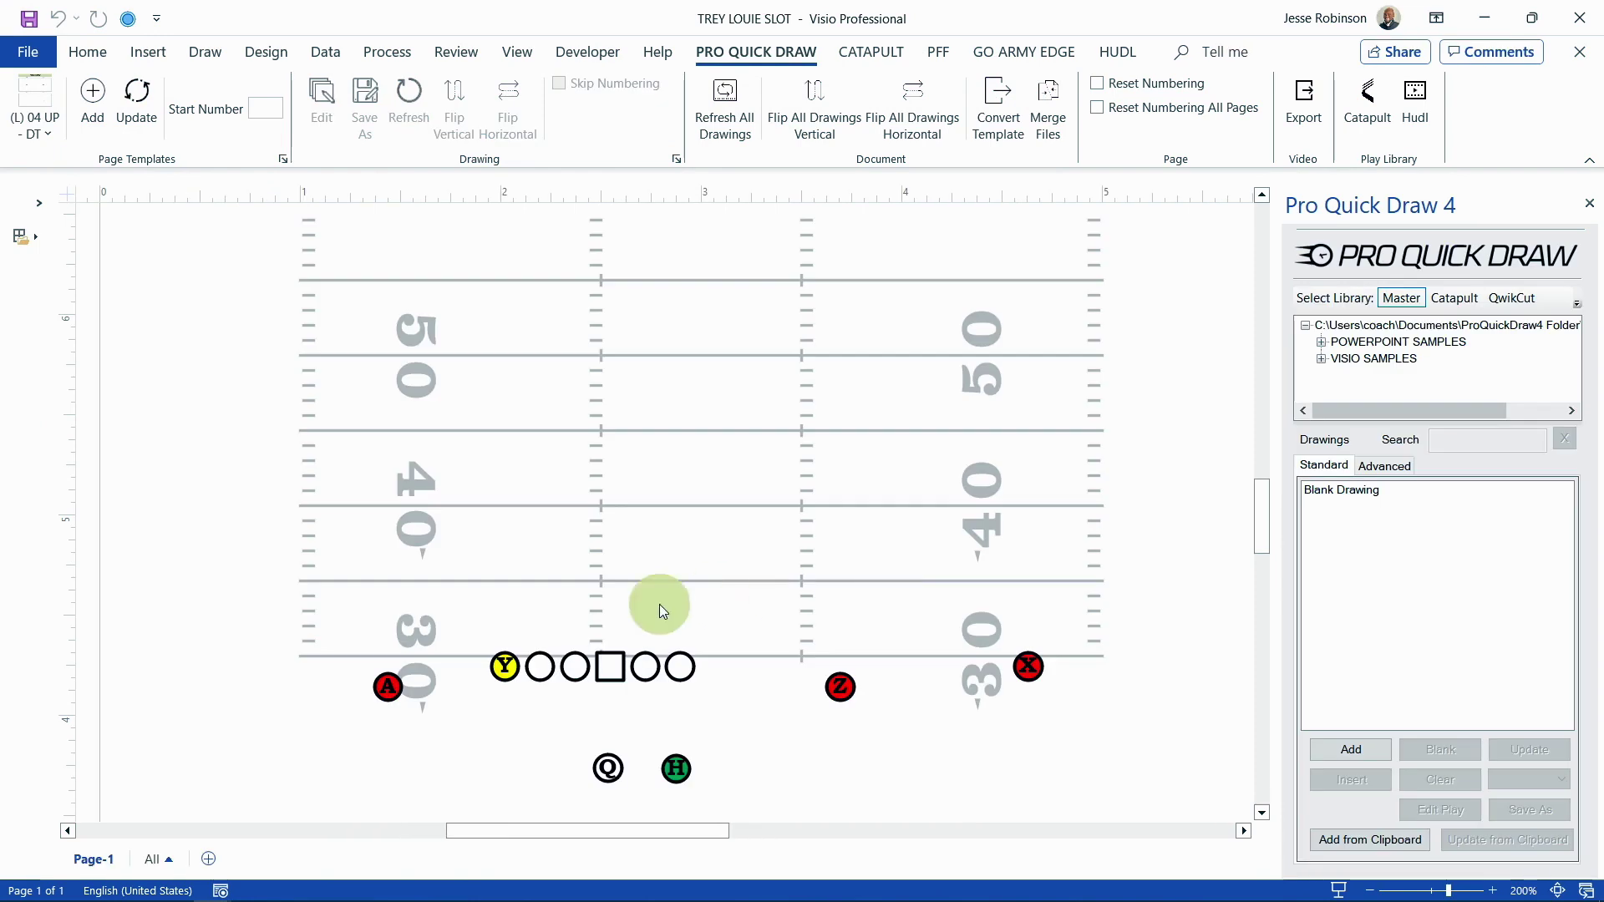
Step: Move Y to the line's right end, X level with Z, and A onto the line, then save TREY LOUIE SLOT
left_click_drag(510, 668, 714, 667)
left_click_drag(1028, 669, 1027, 686)
left_click_drag(387, 687, 393, 665)
left_click(1576, 52)
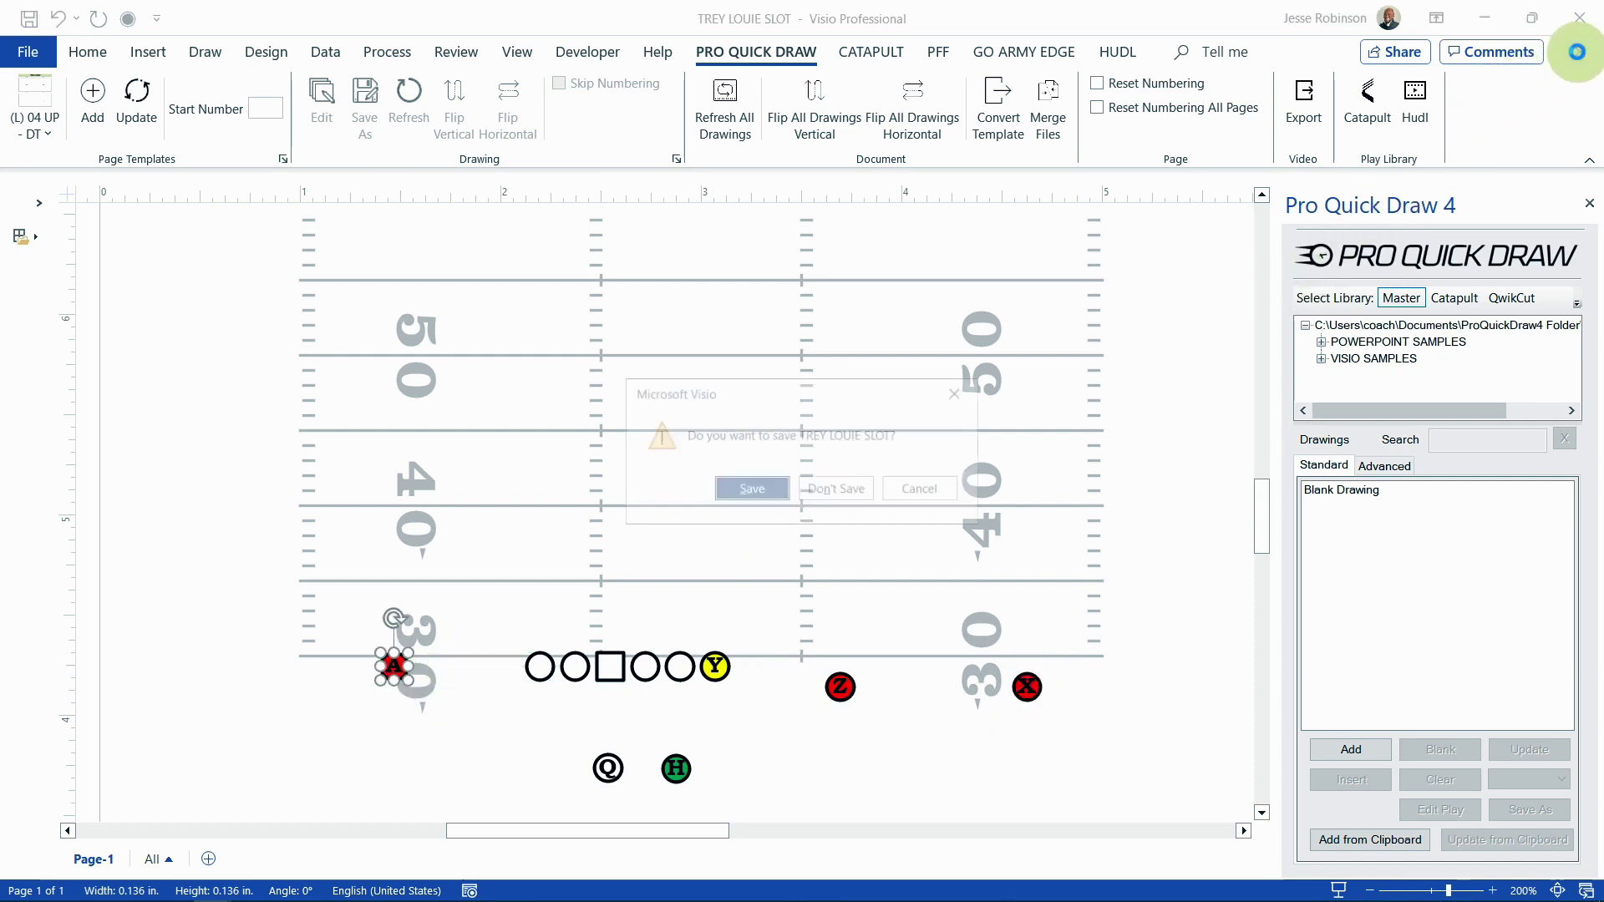
left_click(770, 493)
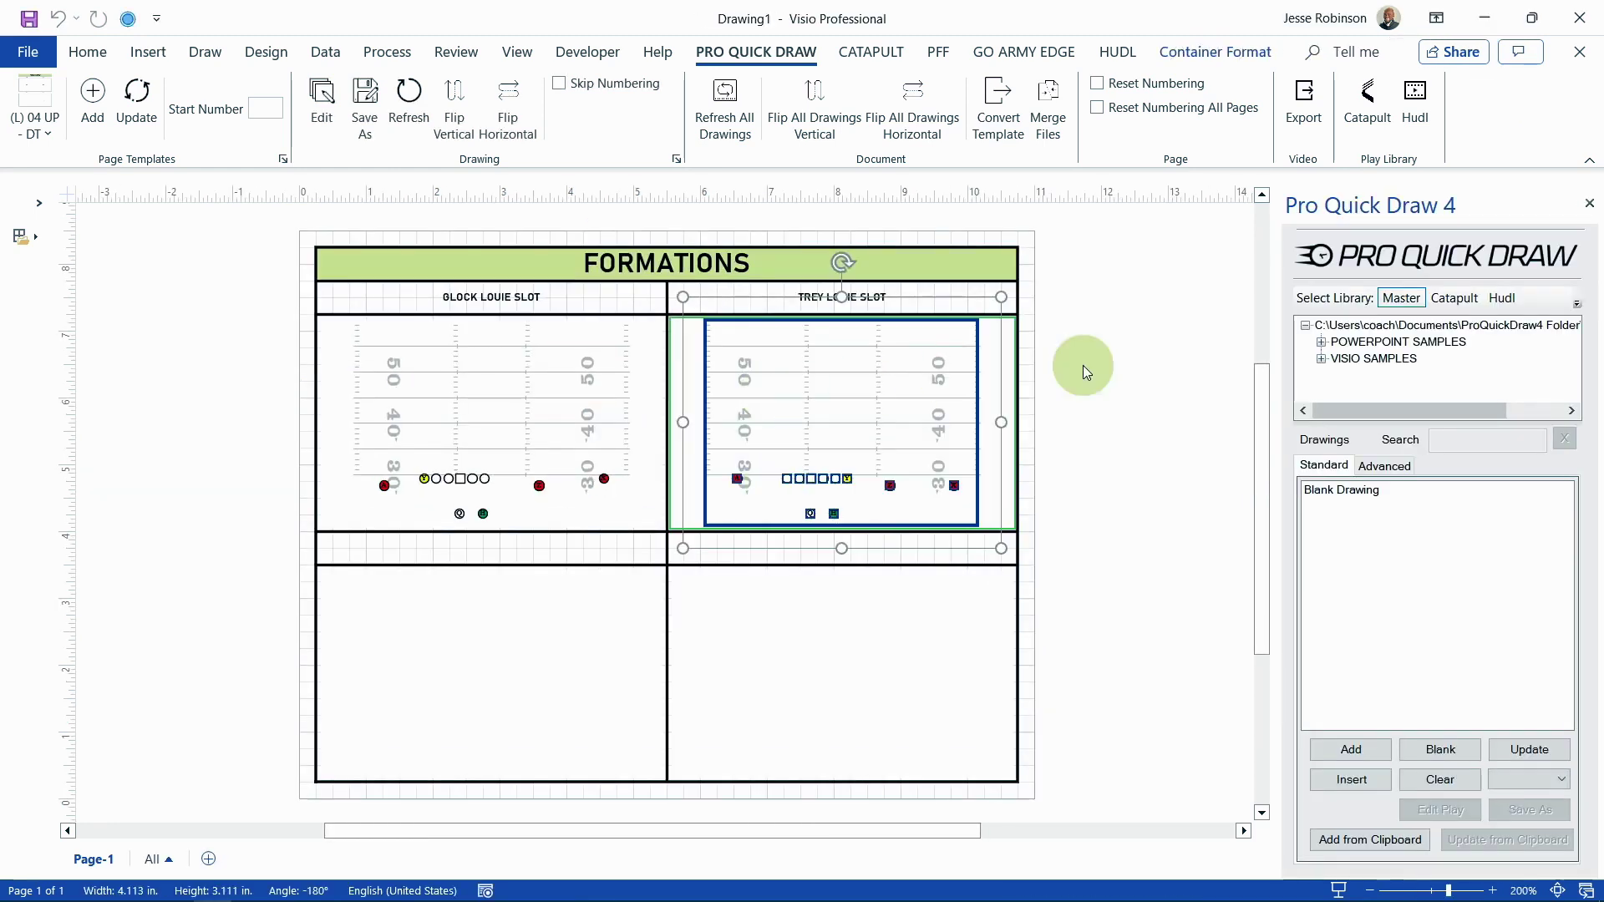
Step: Open VISIO SAMPLES > 01 - OFFENSIVE FORMATIONS and select TREY LOUIE SLOT.vsdx
left_click(1320, 359)
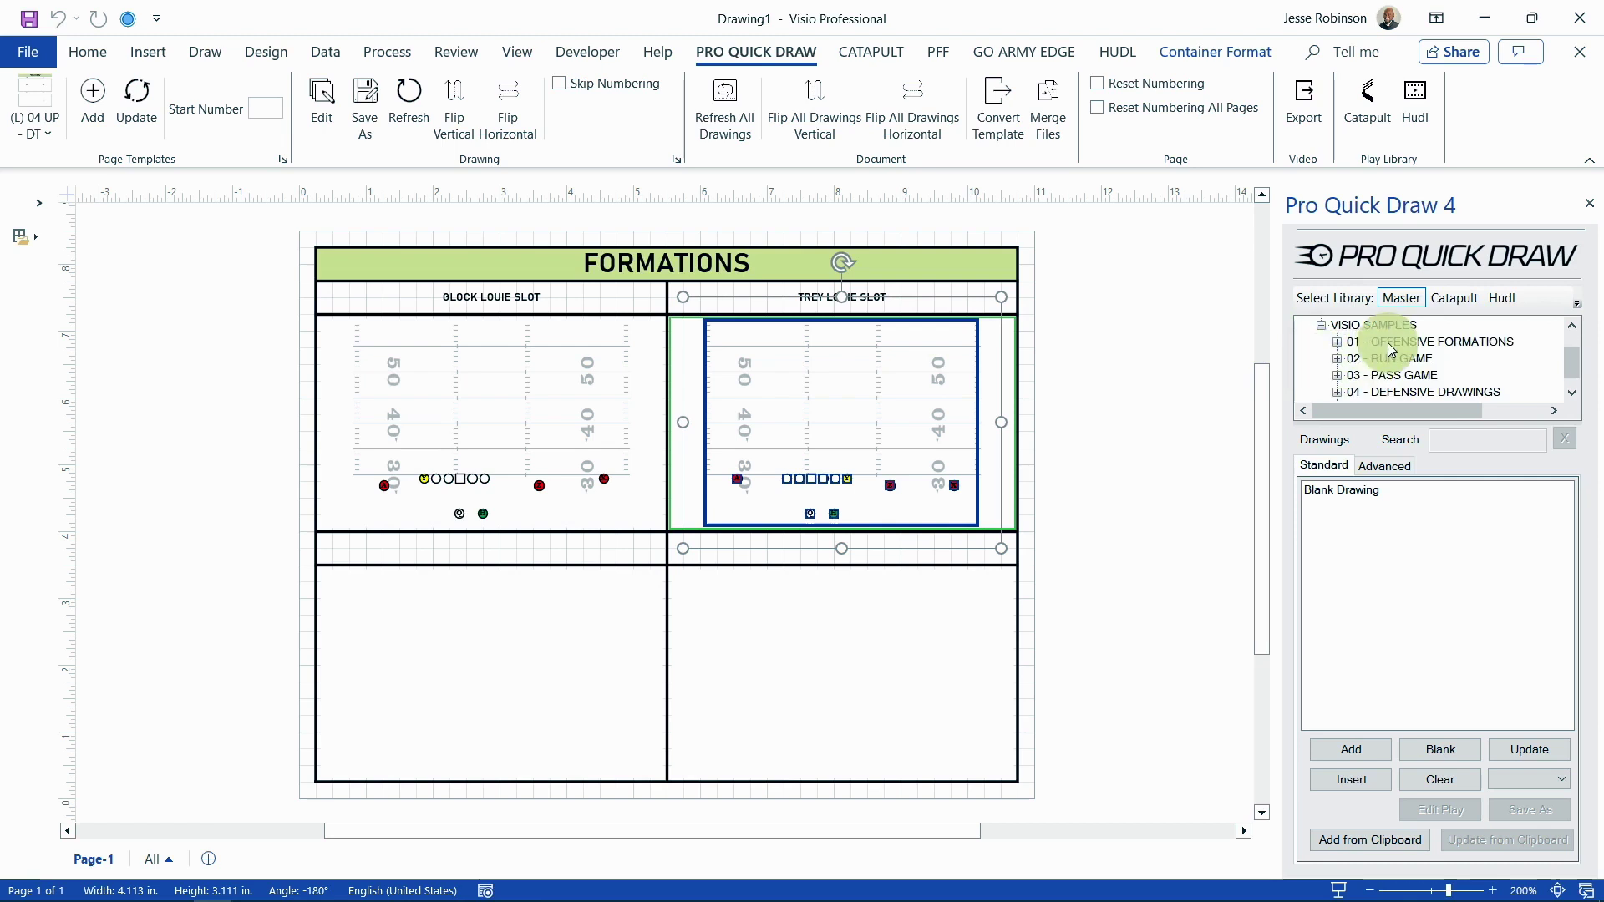
left_click(1374, 341)
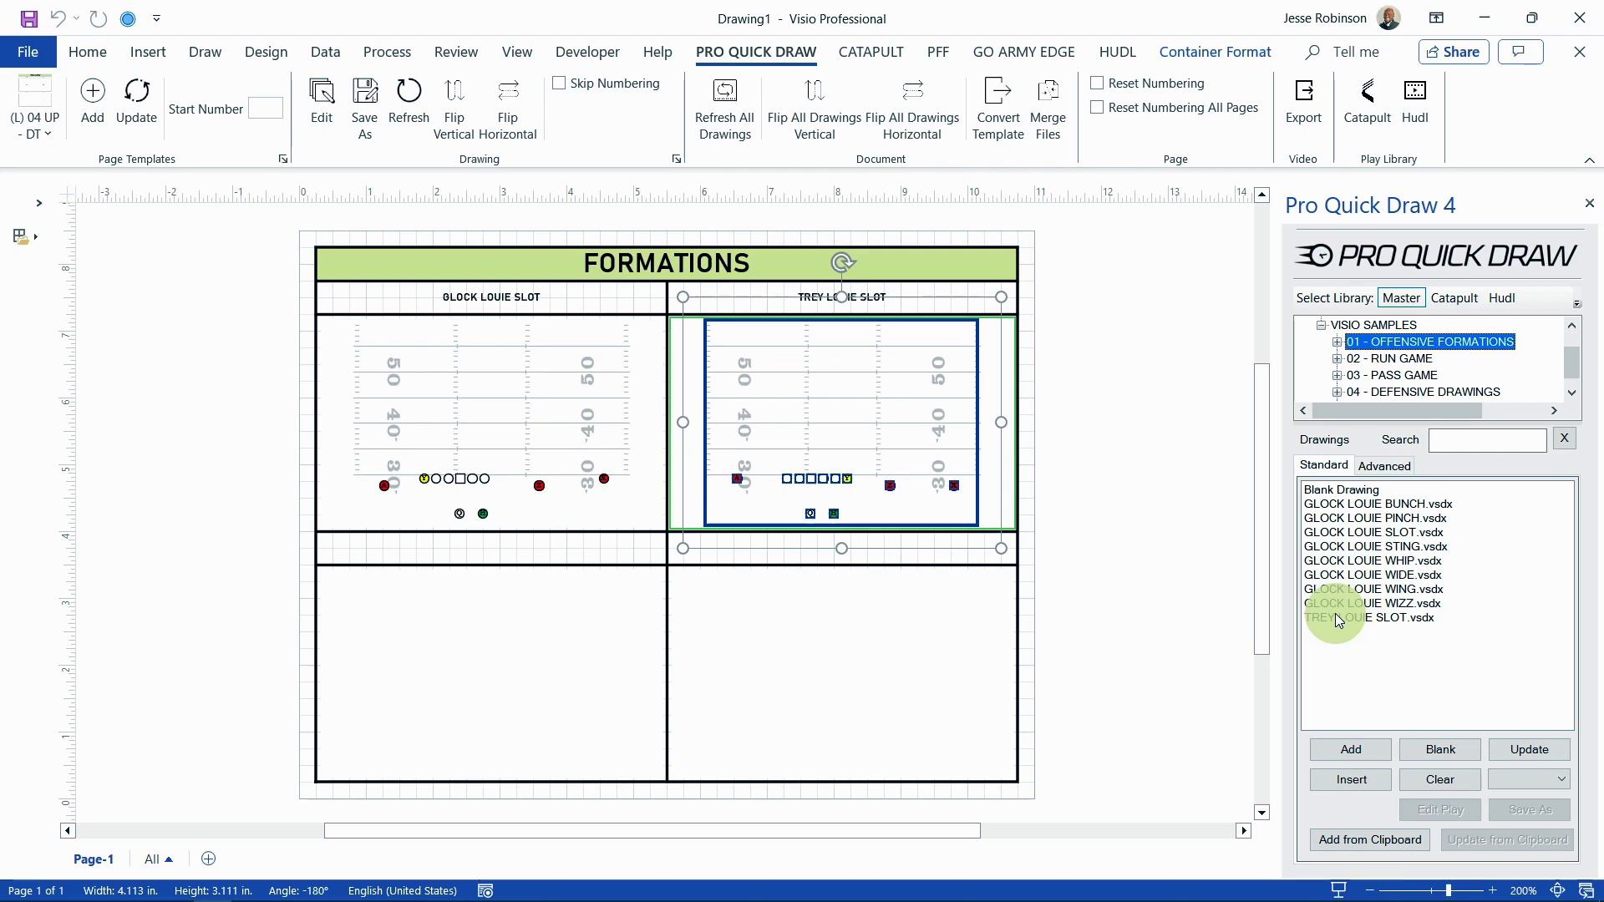
left_click(1335, 617)
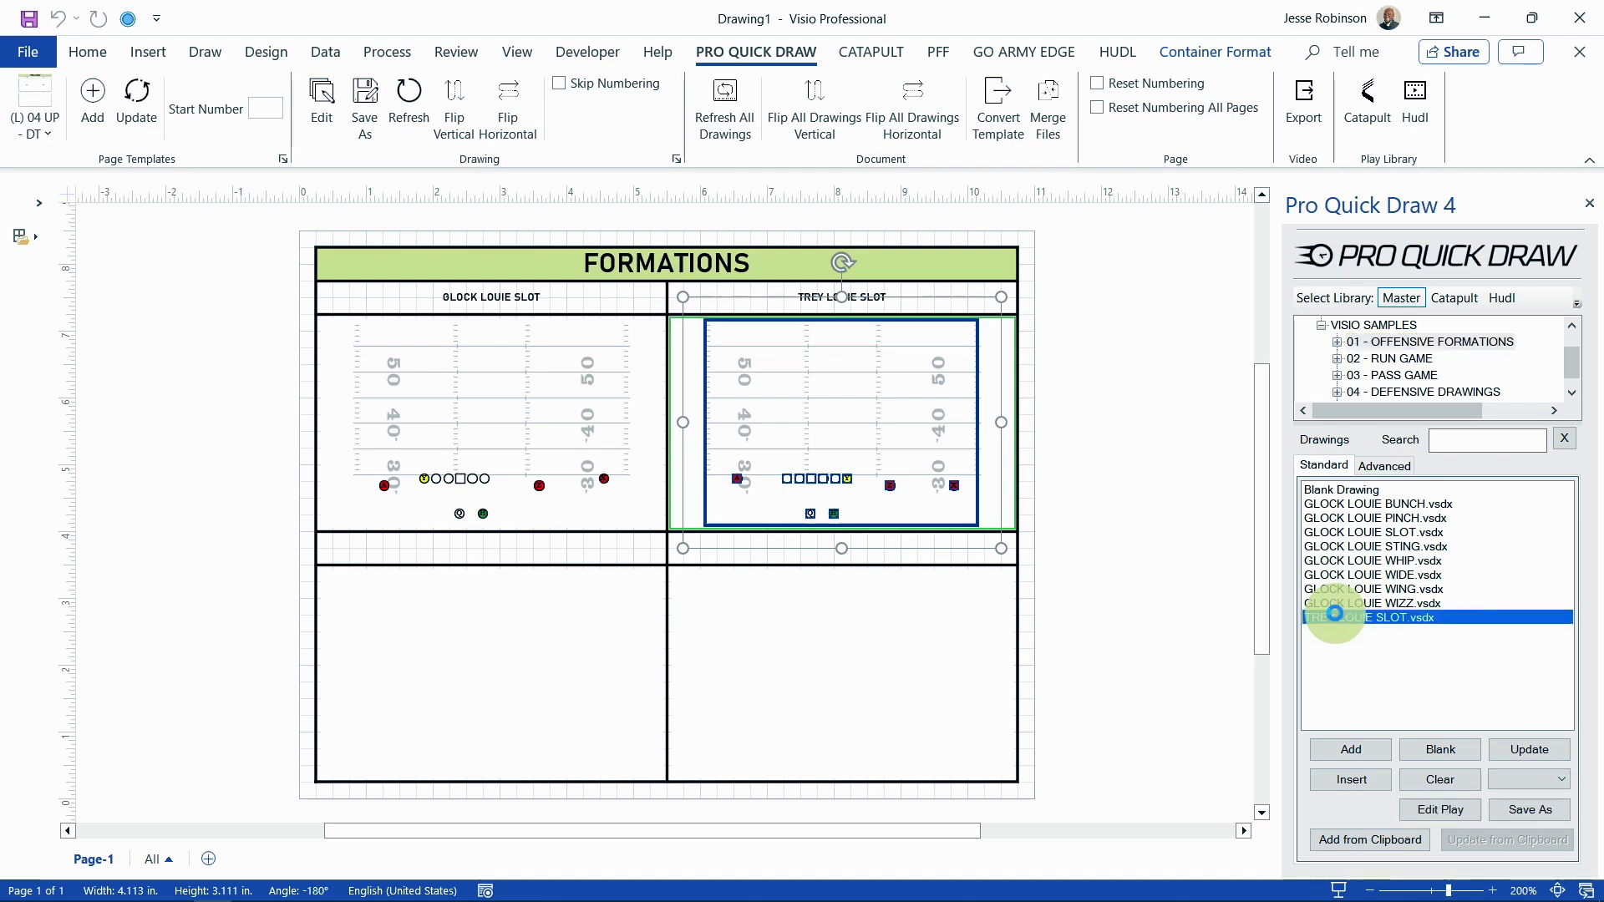
Step: Insert TREY LOUIE SLOT into the lower-left box and select that copy
double_click(1335, 616)
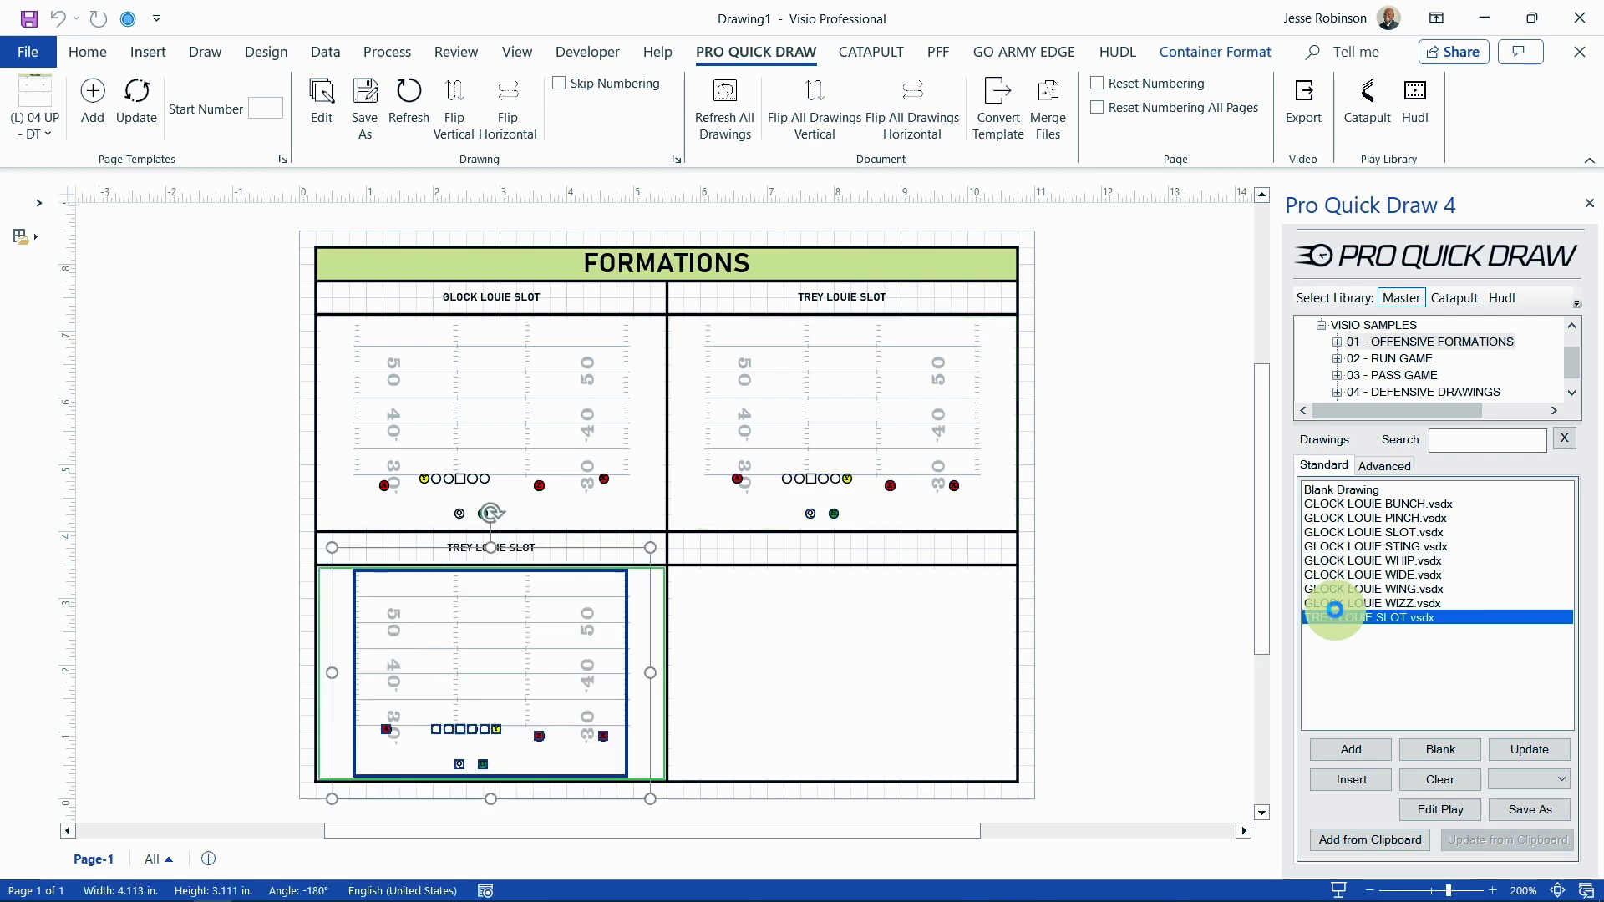
left_click(1163, 622)
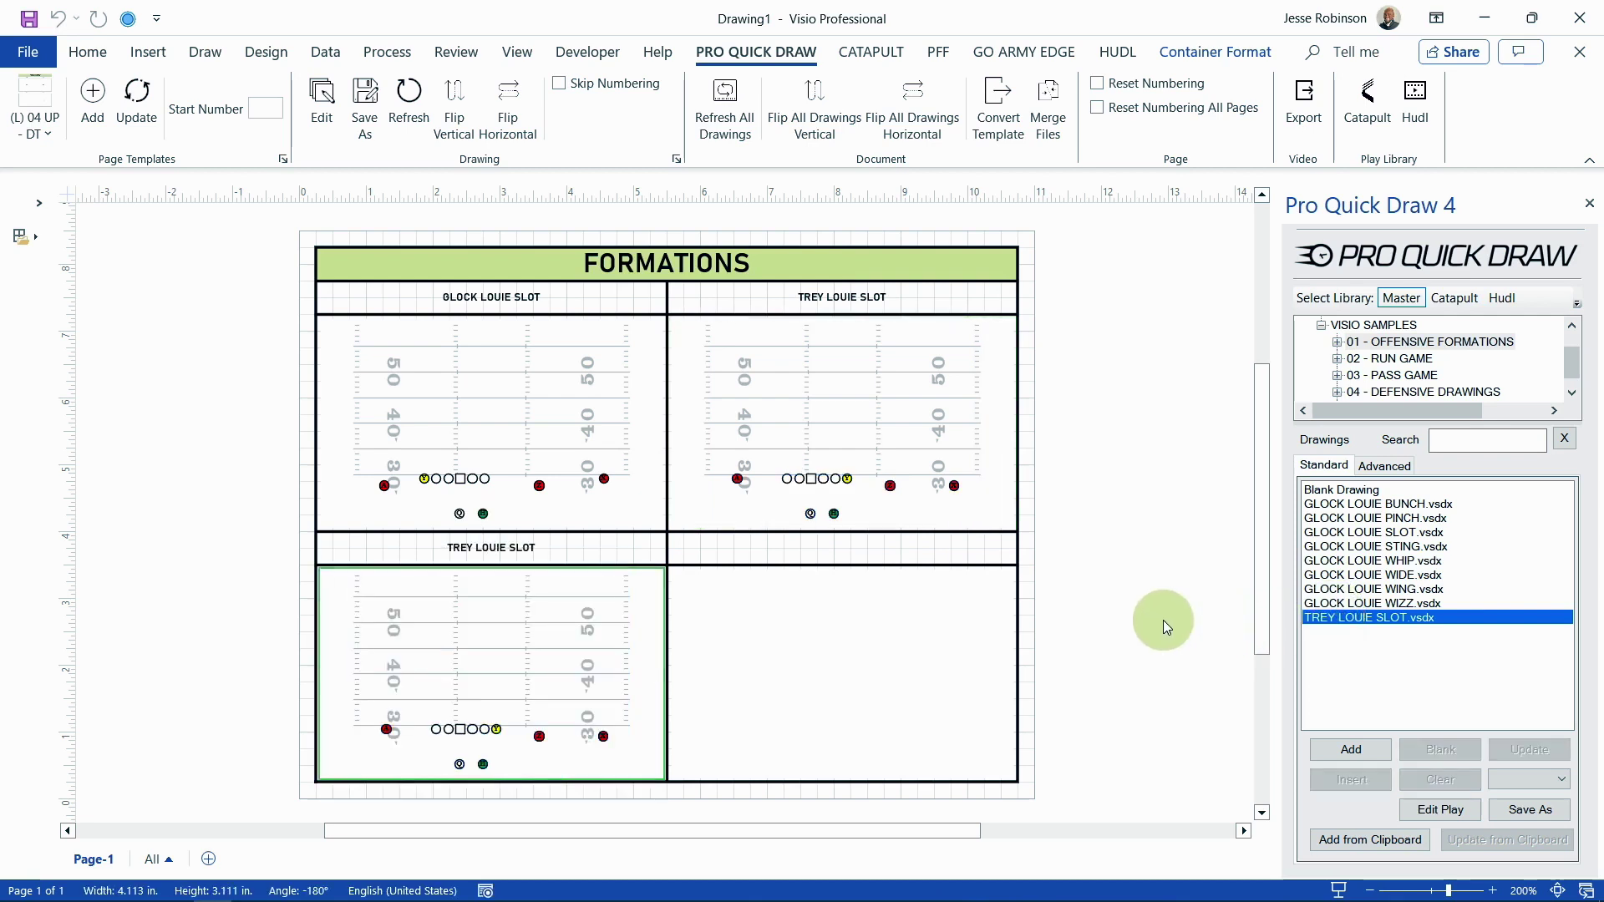
left_click(555, 645)
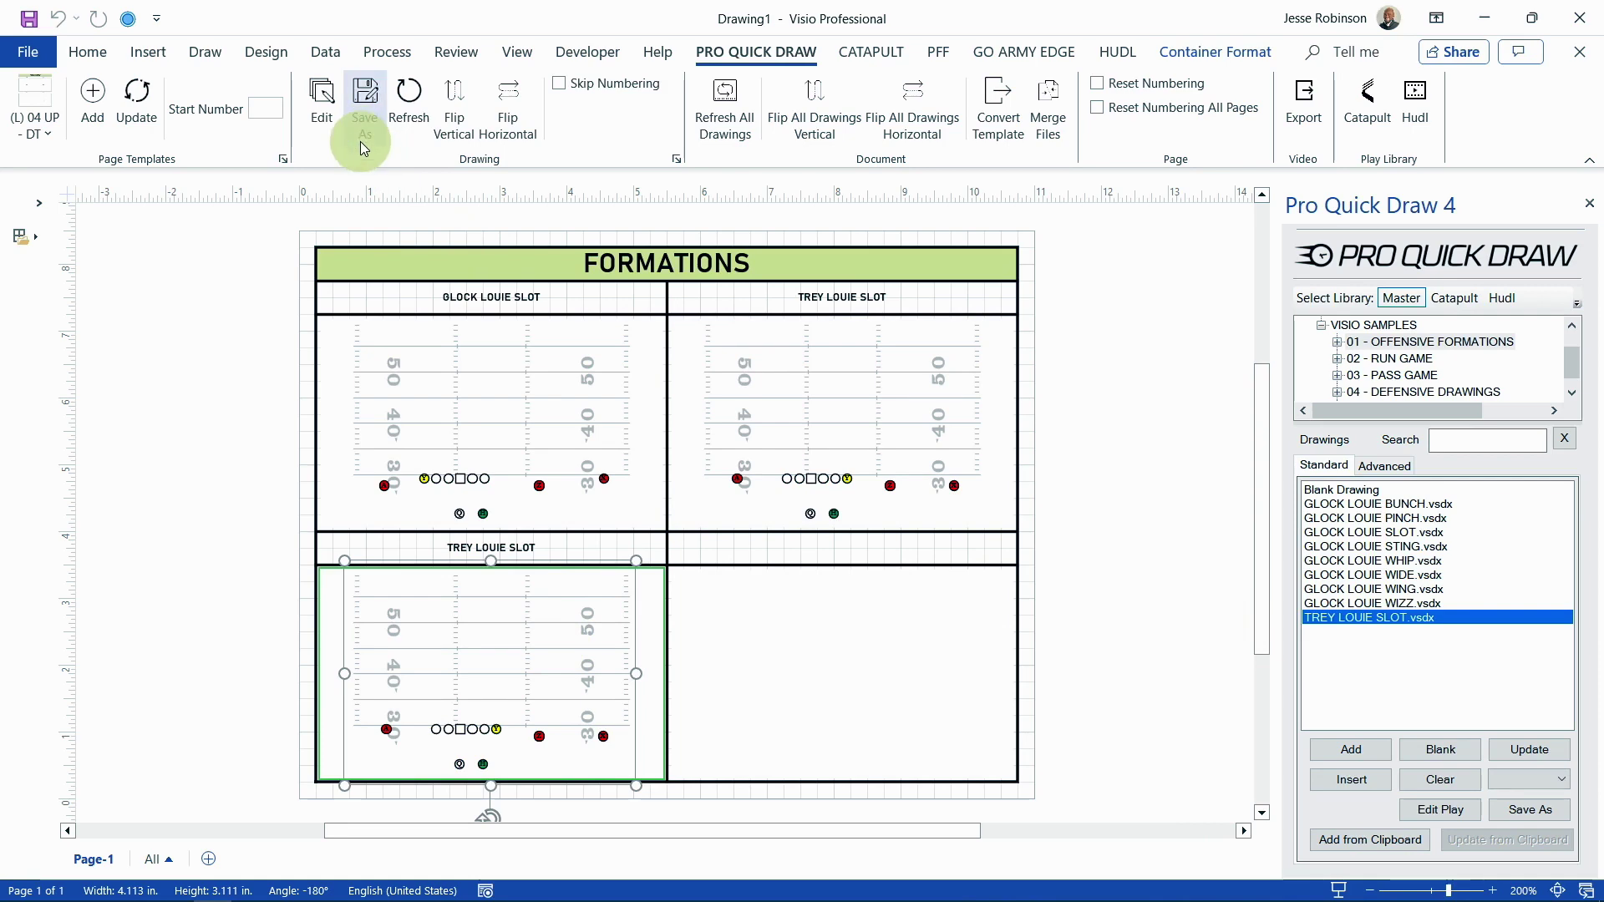
Step: Save the lower-left play as a new file, trimming the end of the suggested name
left_click(359, 115)
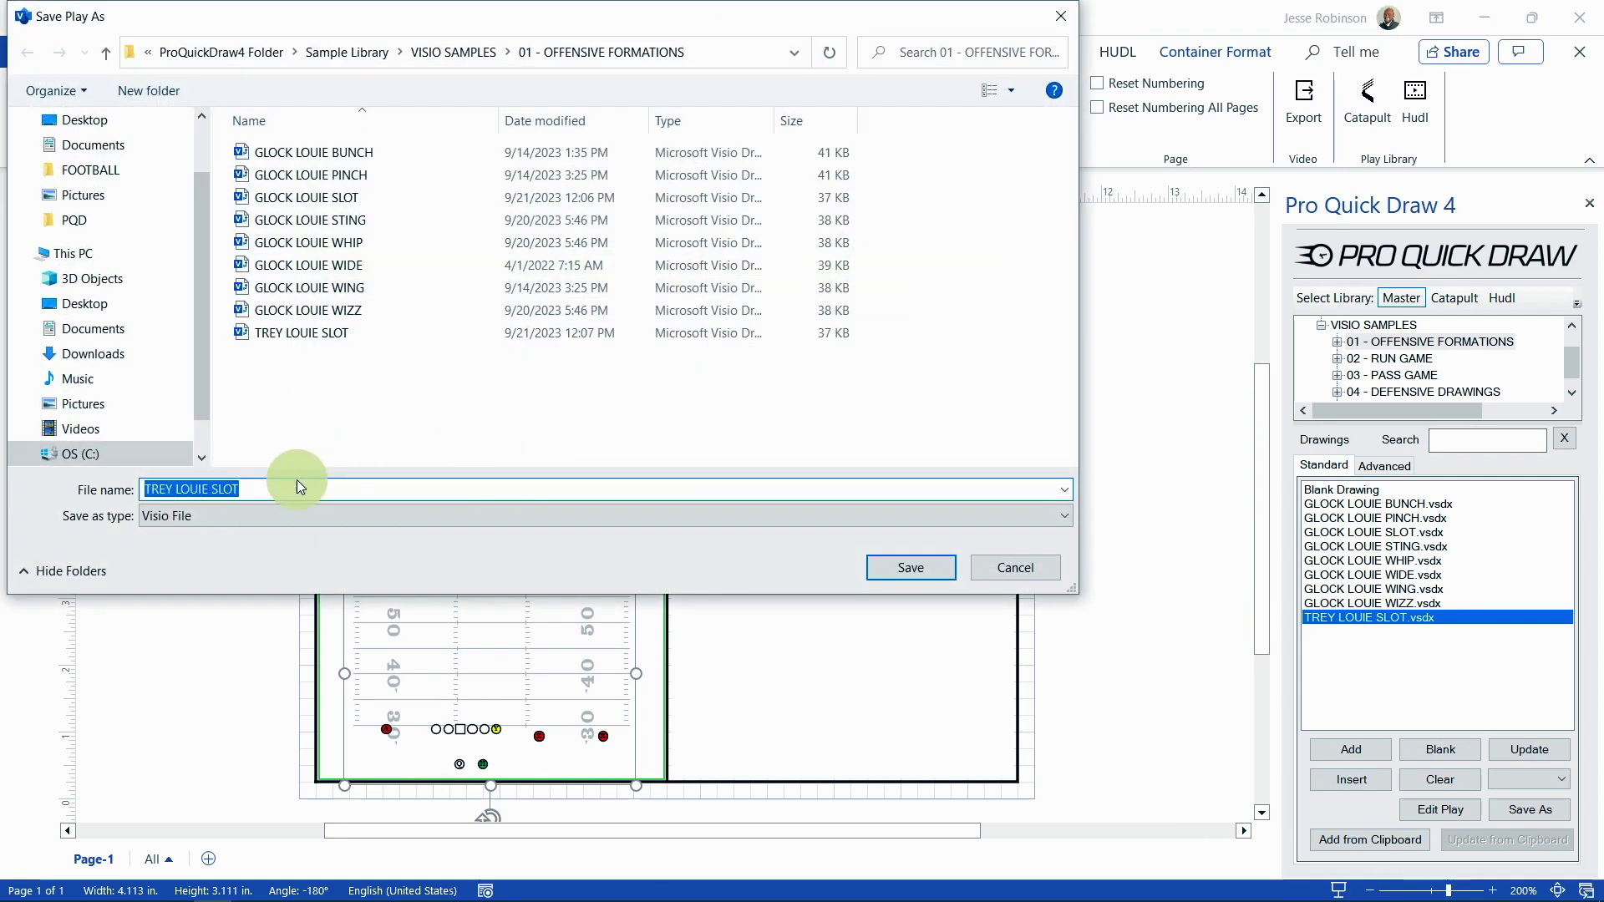
left_click(288, 487)
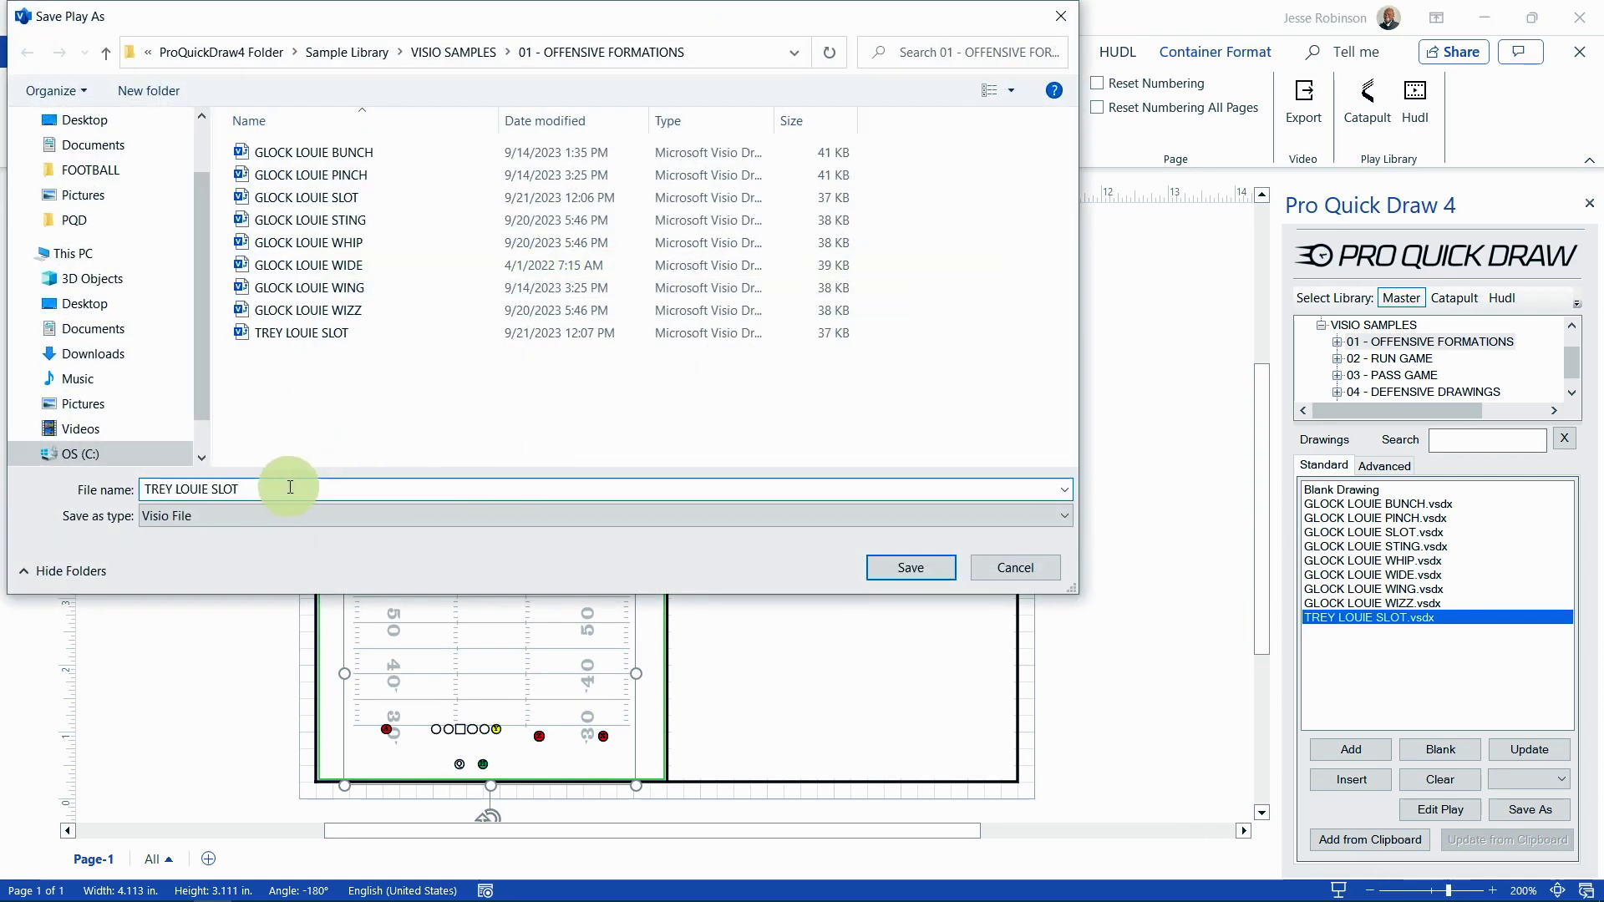
key("BackSpace")
key("BackSpace")
key("BackSpace")
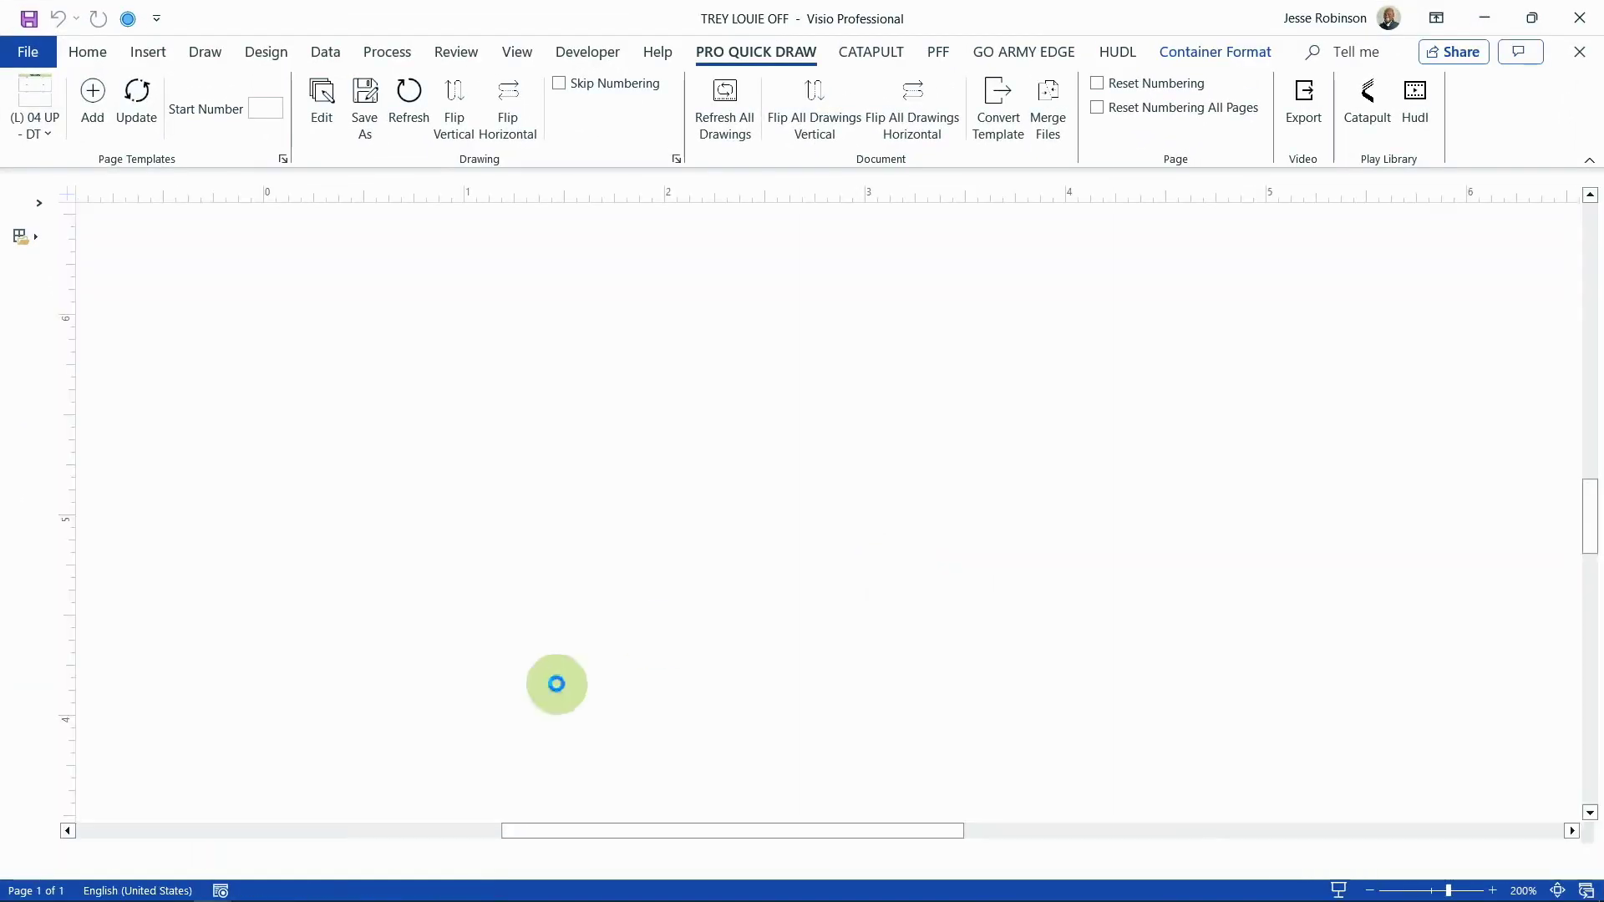
Step: Drop Y just below the line, raise X onto the line, and save TREY LOUIE OFF
left_click_drag(734, 675, 724, 696)
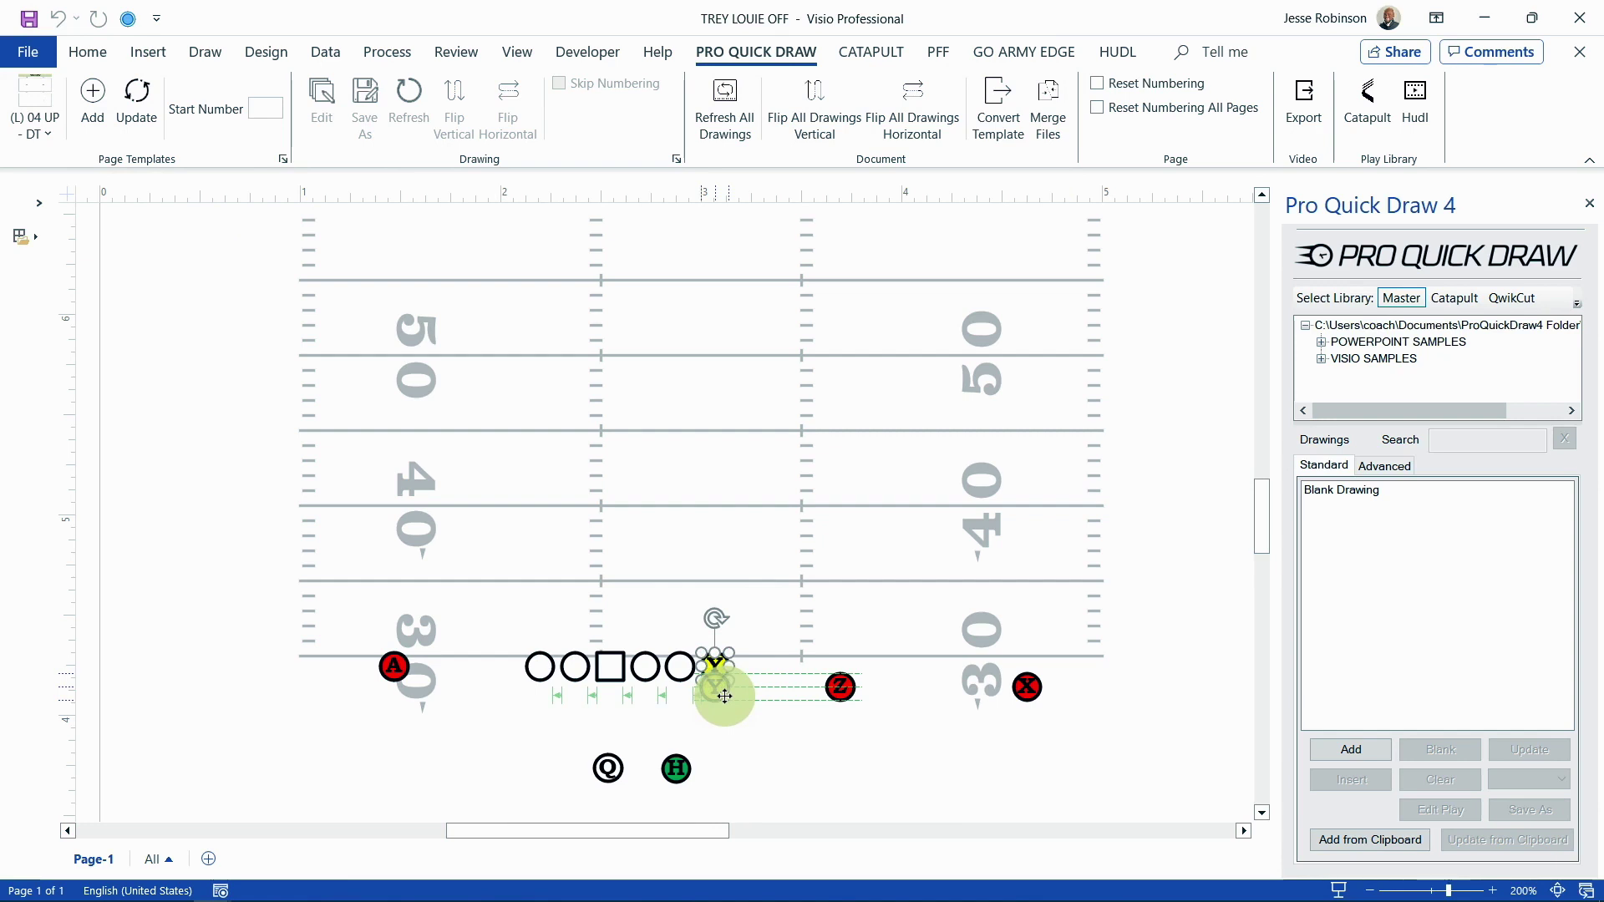
left_click_drag(725, 696, 725, 697)
left_click_drag(1026, 692, 1030, 671)
left_click(1577, 51)
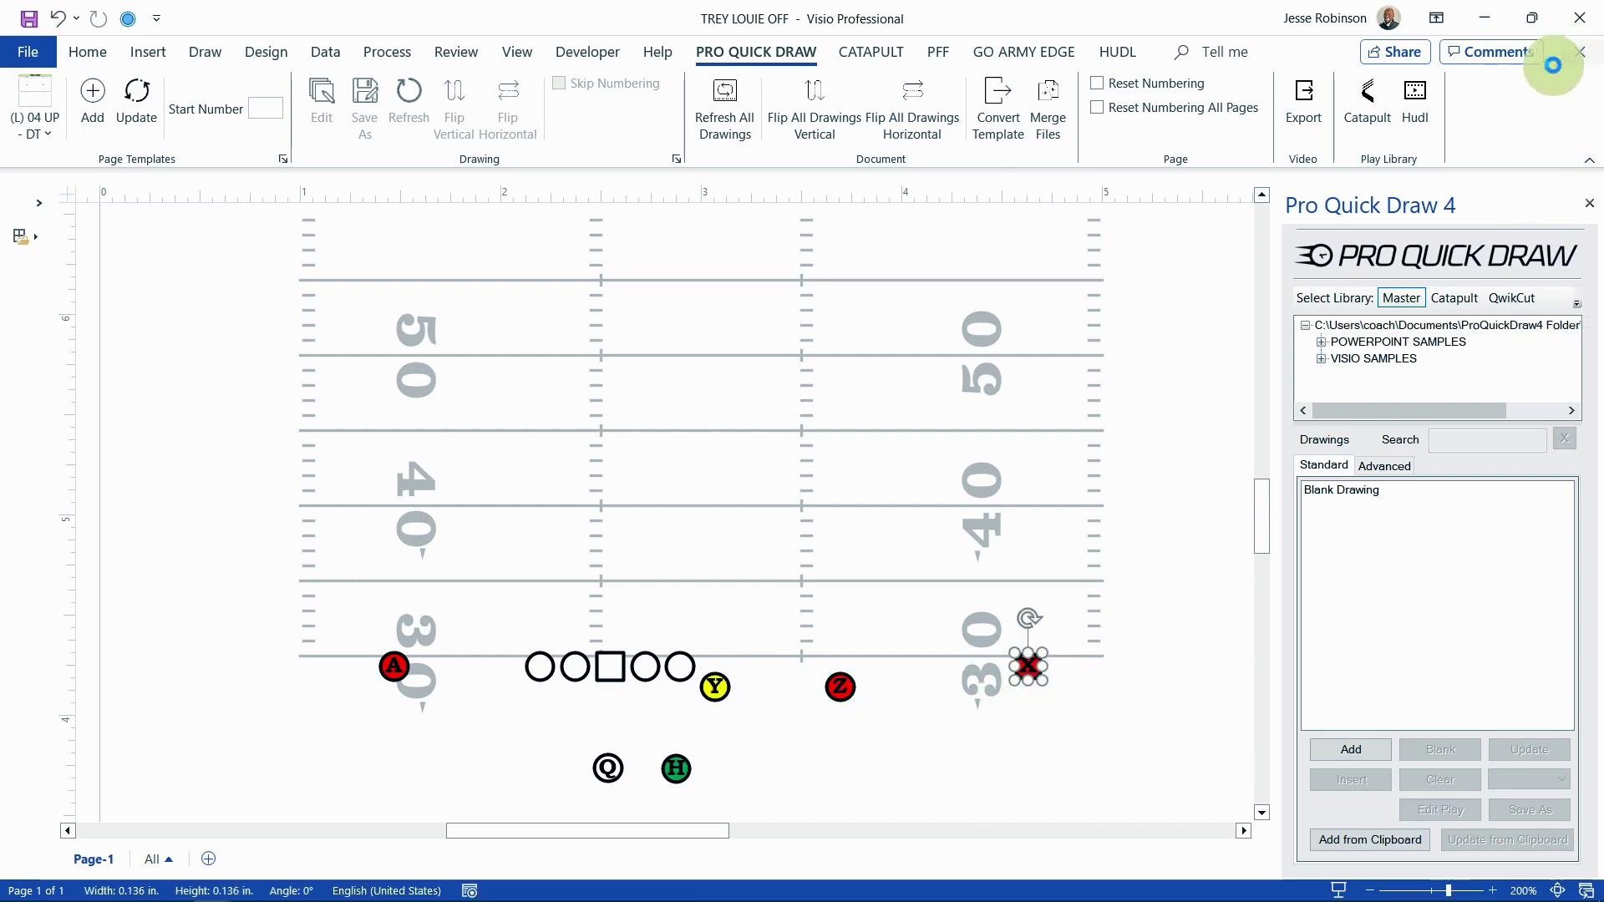
left_click(743, 490)
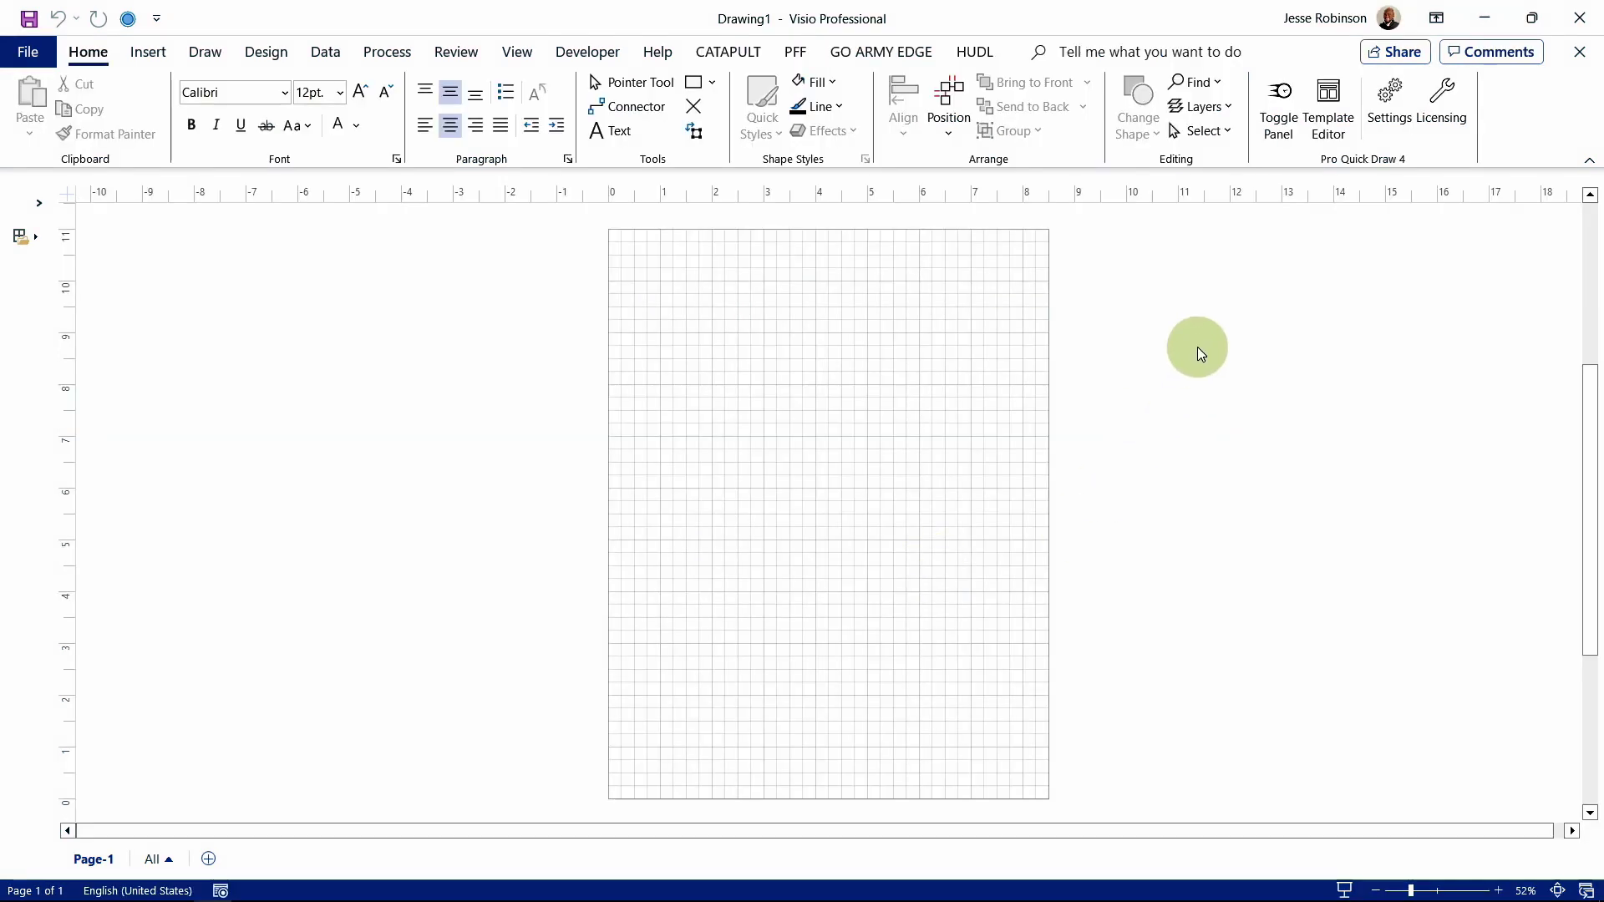
Step: Show the Pro Quick Draw panel and apply the (L) 04 UP - DT four-panel template
left_click(1283, 113)
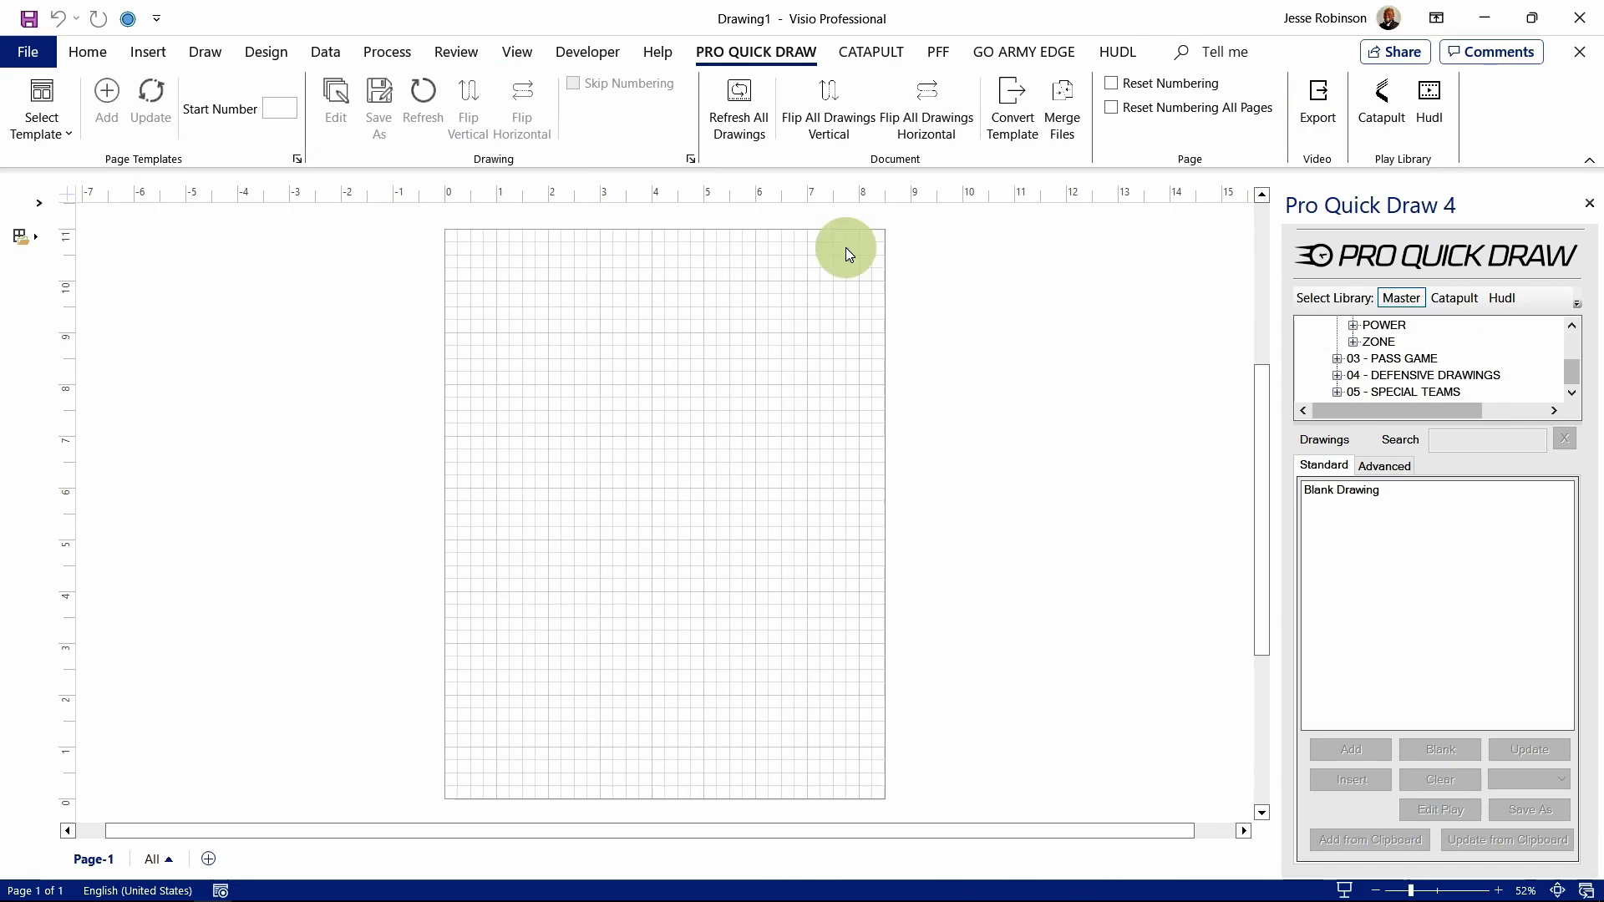
left_click(70, 129)
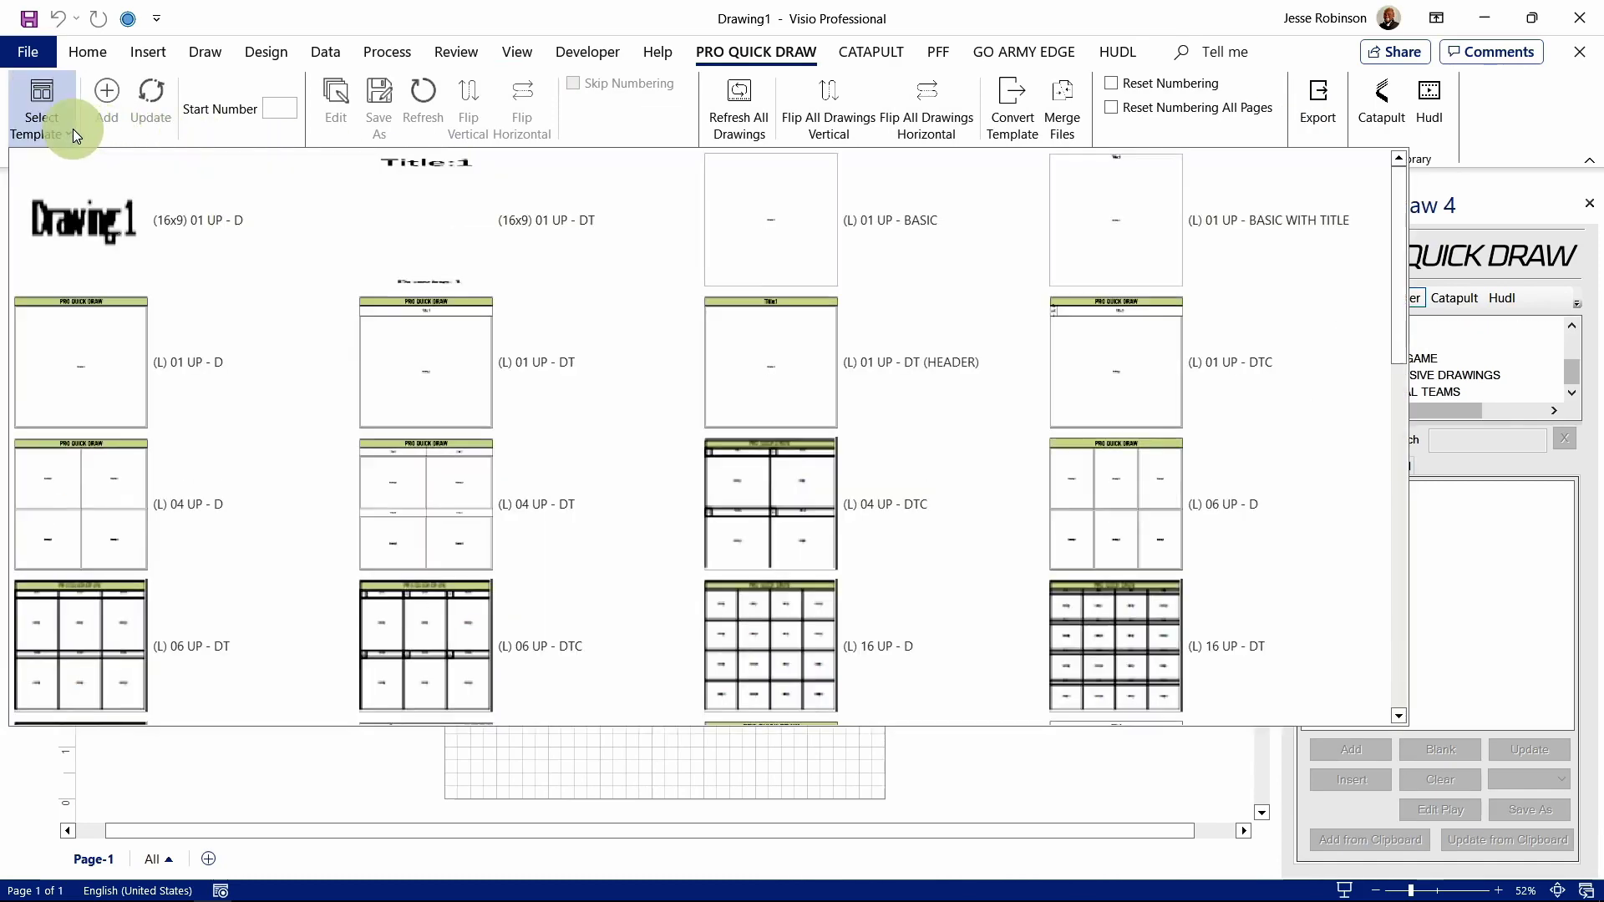
scroll(1420, 284, "down", 3)
scroll(1422, 276, "up", 1)
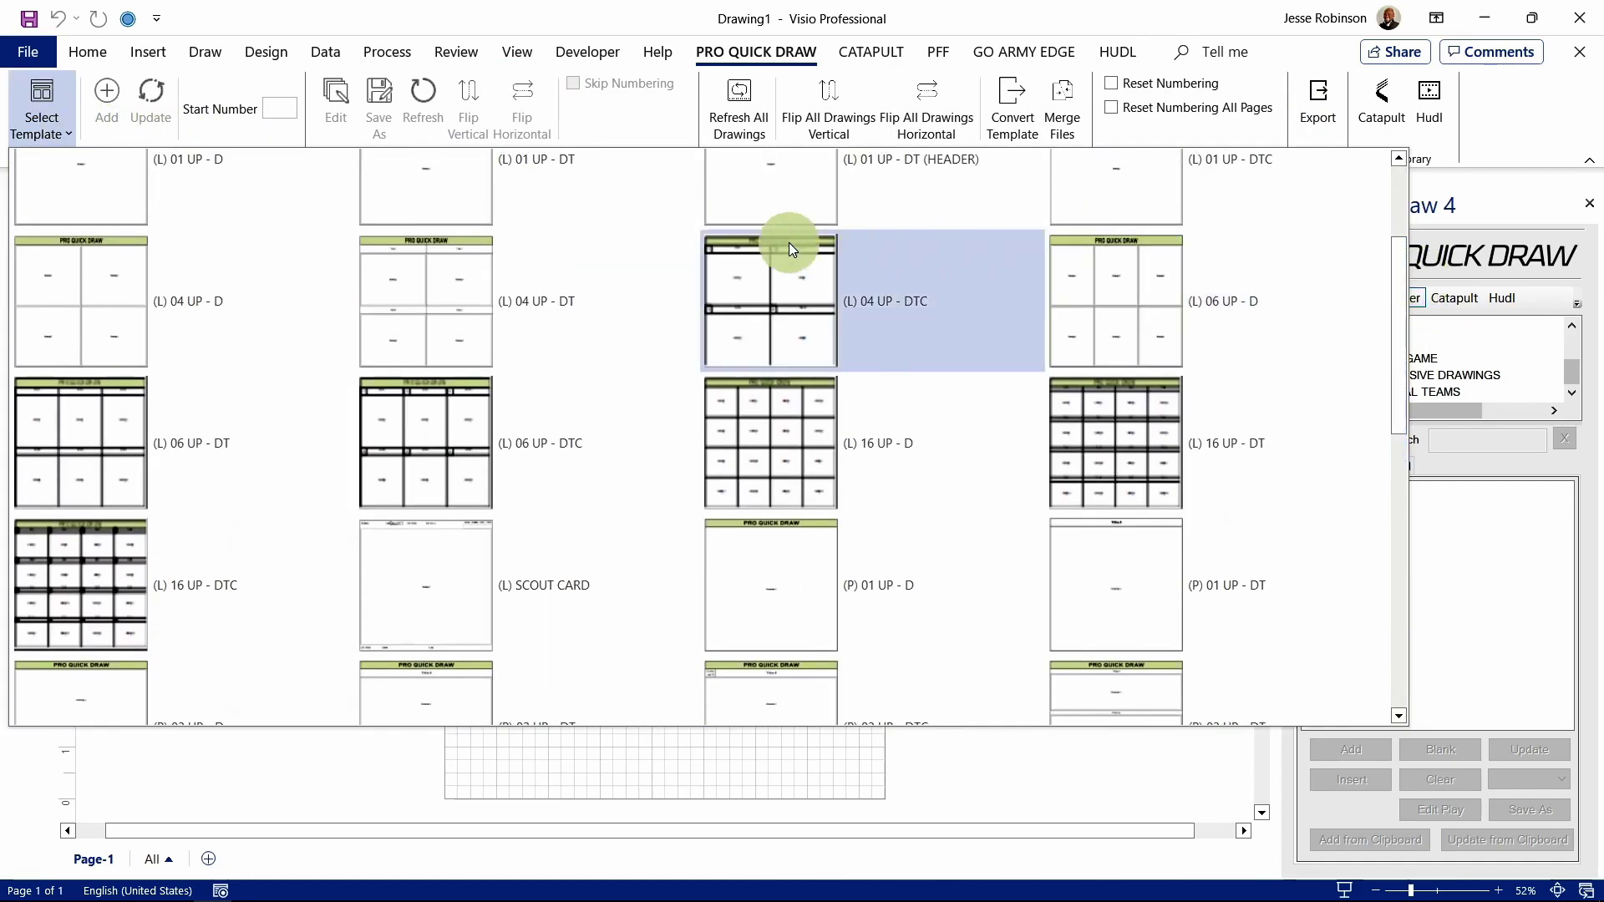
left_click(483, 278)
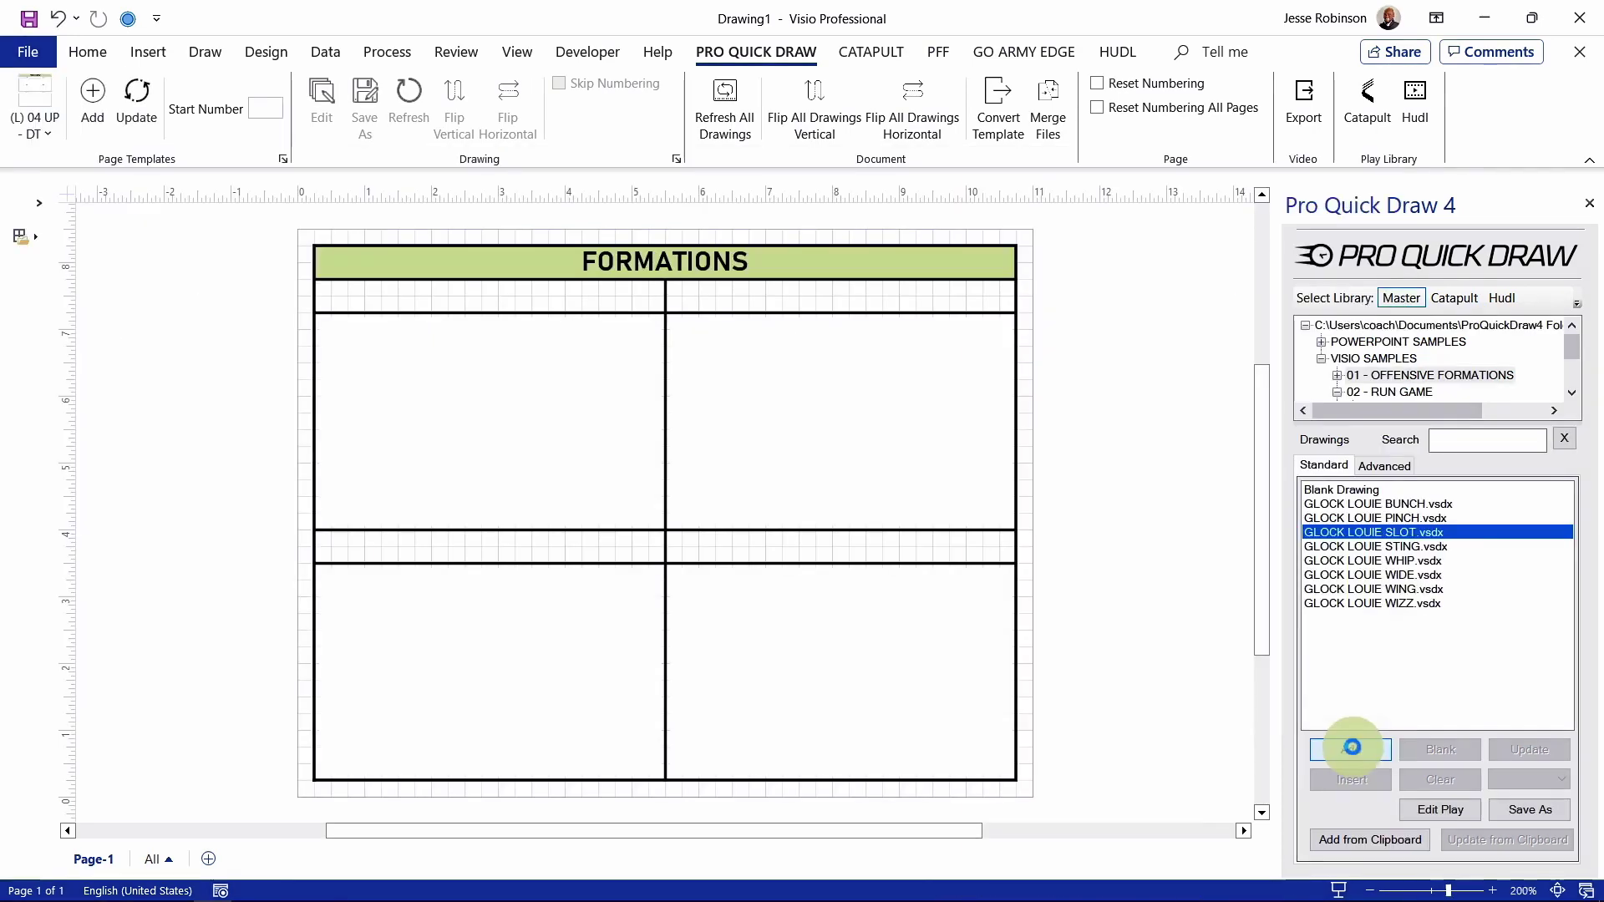
Step: Insert GLOCK LOUIE SLOT into the first panel and fill its A, Z and X players red
double_click(1362, 532)
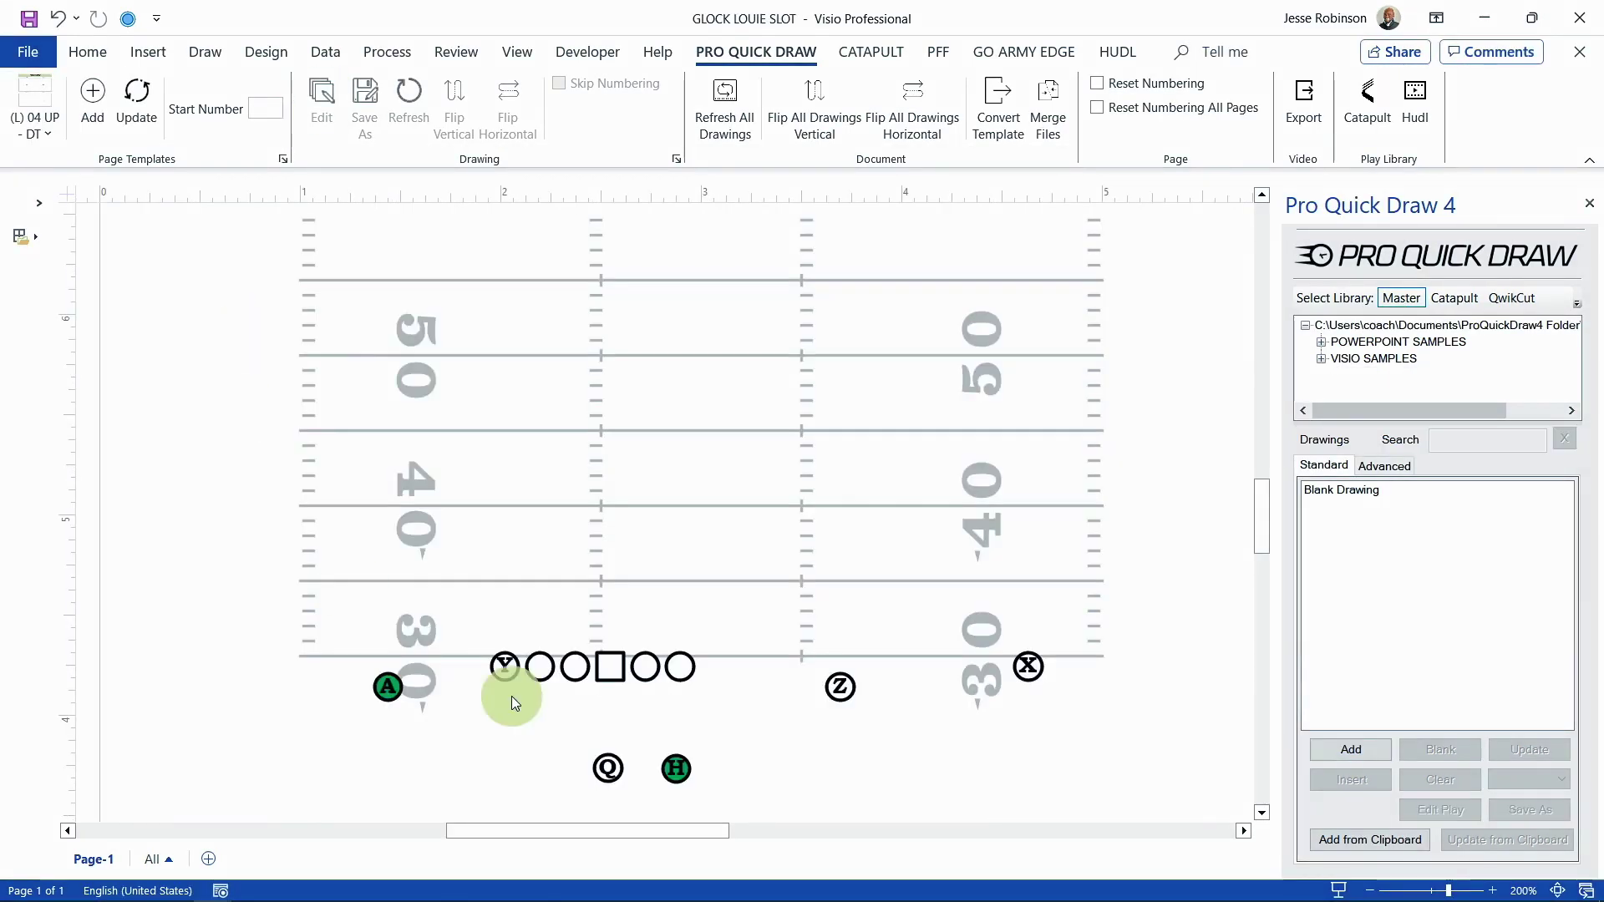
left_click(388, 687)
left_click(840, 687, "shift")
left_click(1027, 666, "shift")
left_click(87, 52)
left_click(815, 82)
left_click(828, 329)
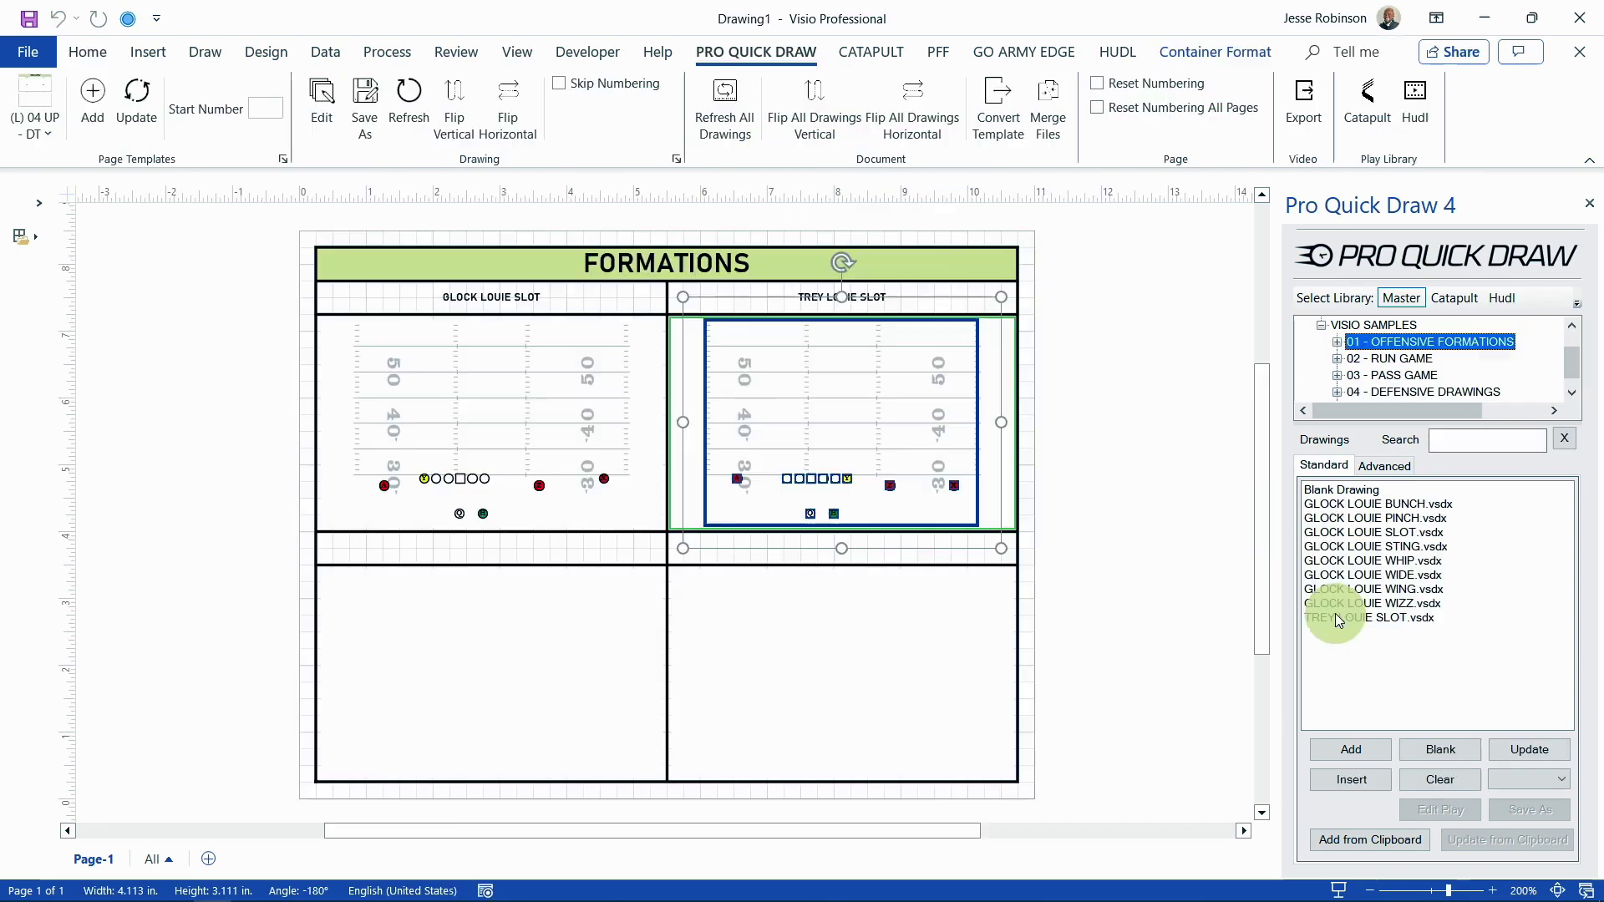
Step: Insert TREY LOUIE SLOT into the lower-left box and begin saving it under a new name
left_click(1335, 617)
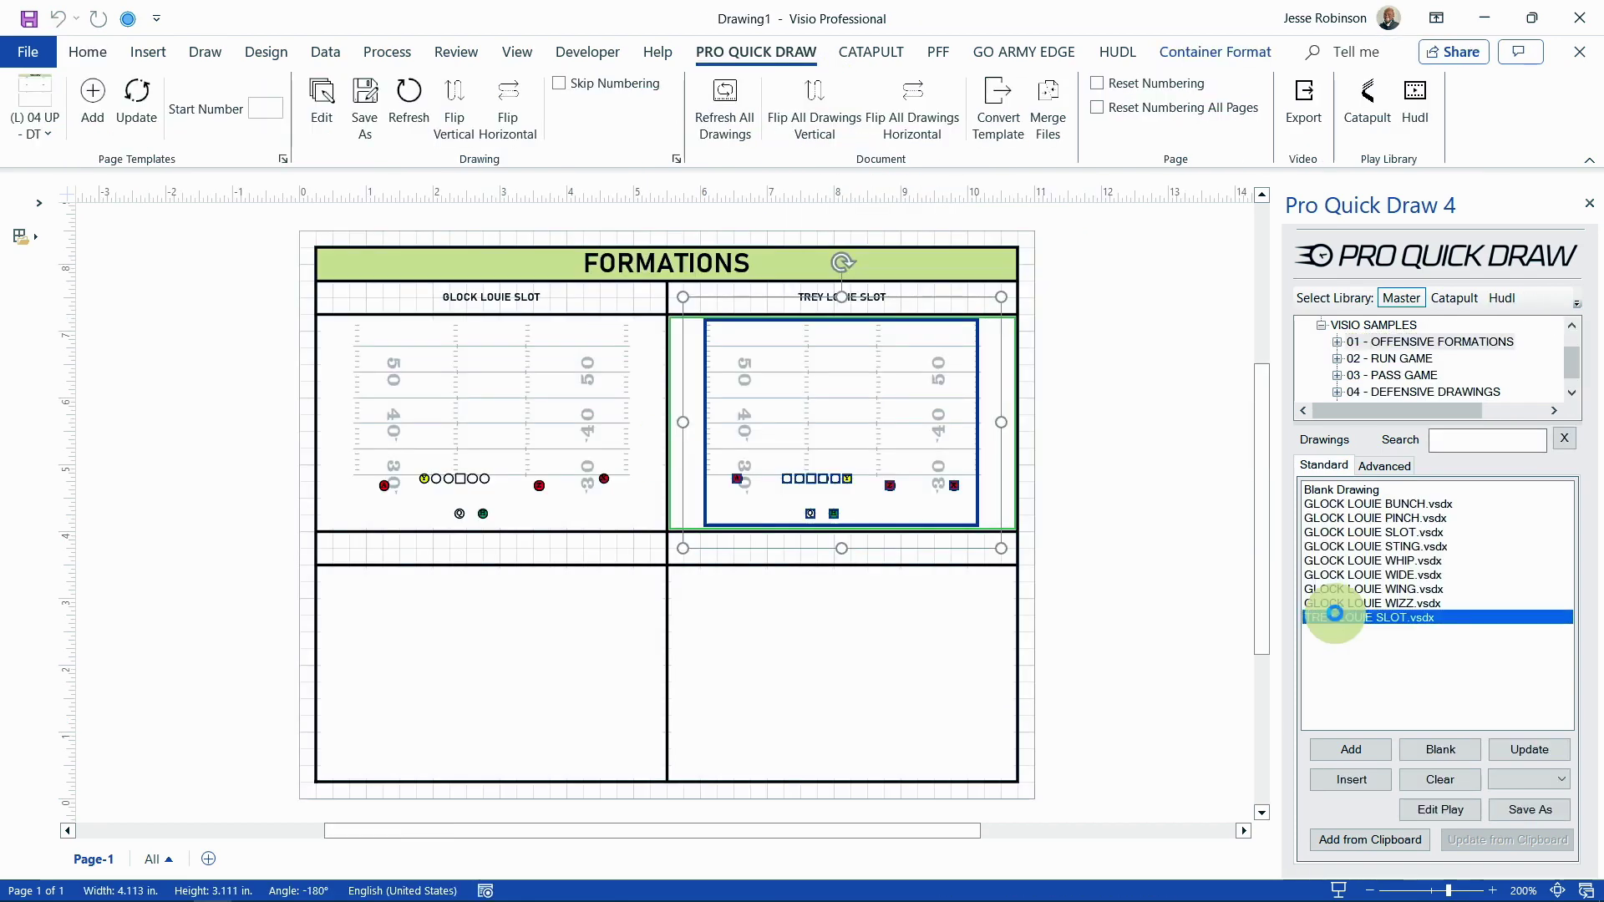
double_click(1335, 617)
left_click(548, 644)
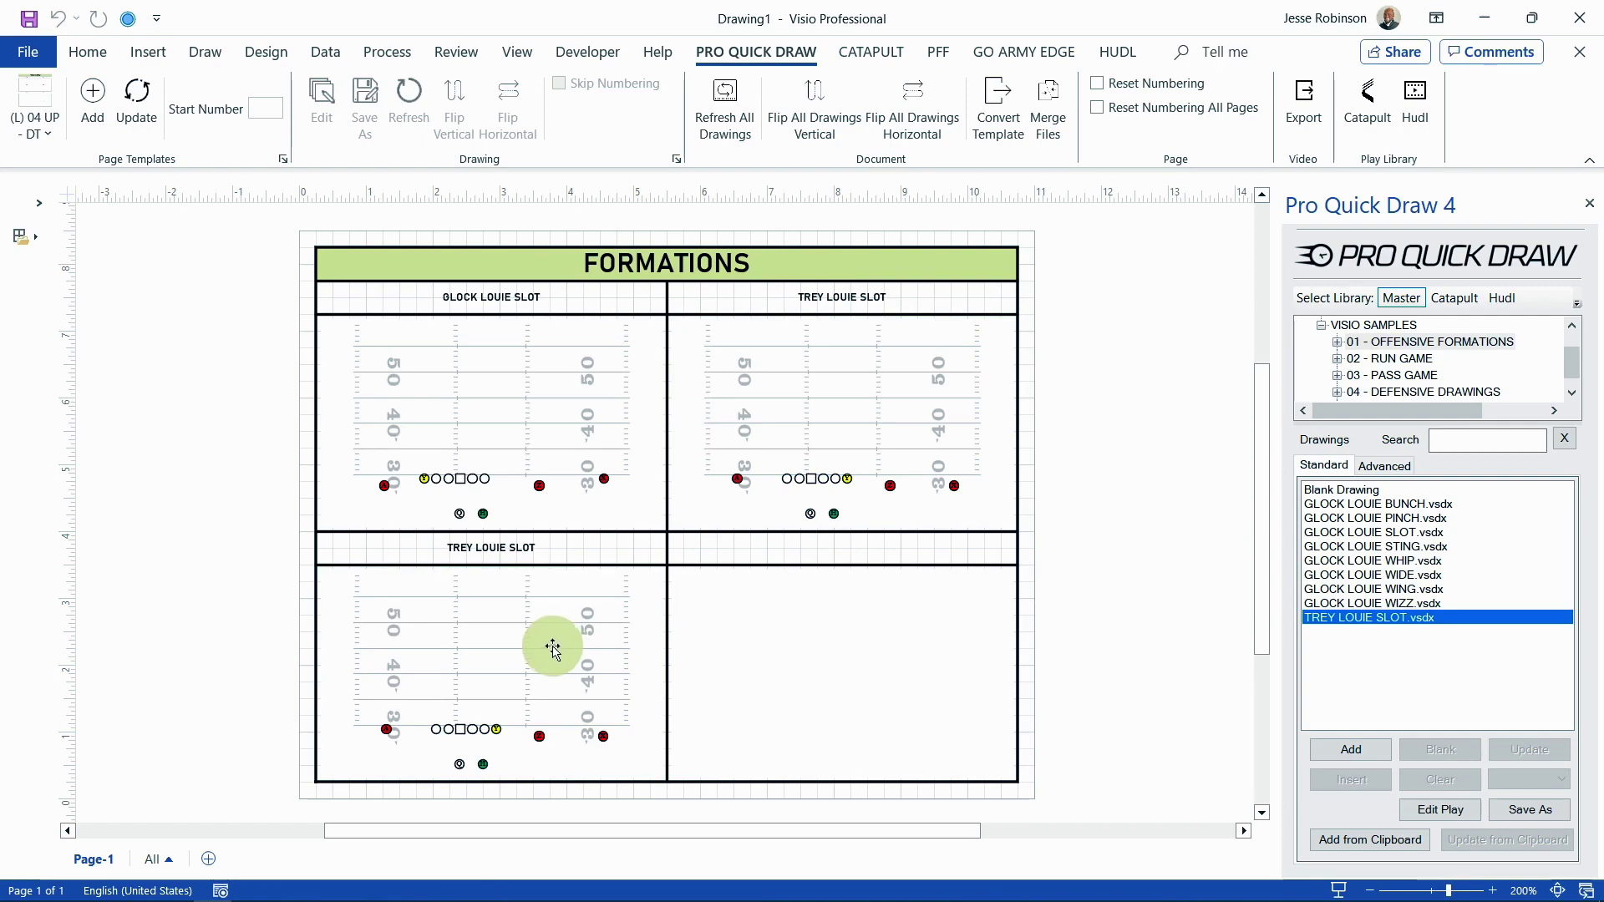
left_click(365, 113)
left_click(288, 487)
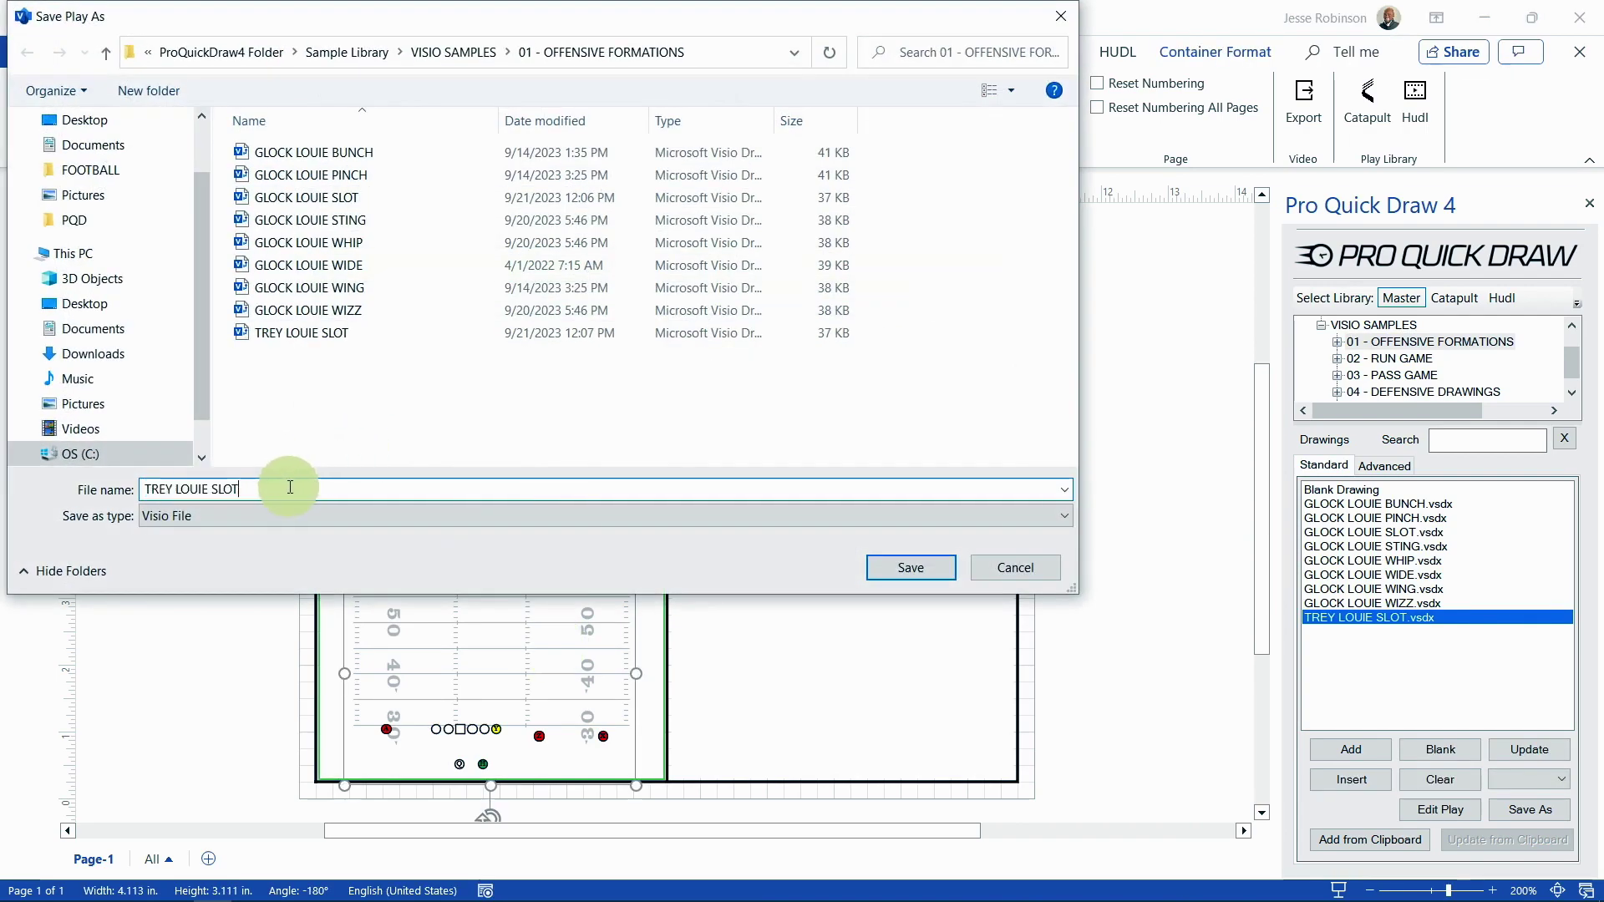